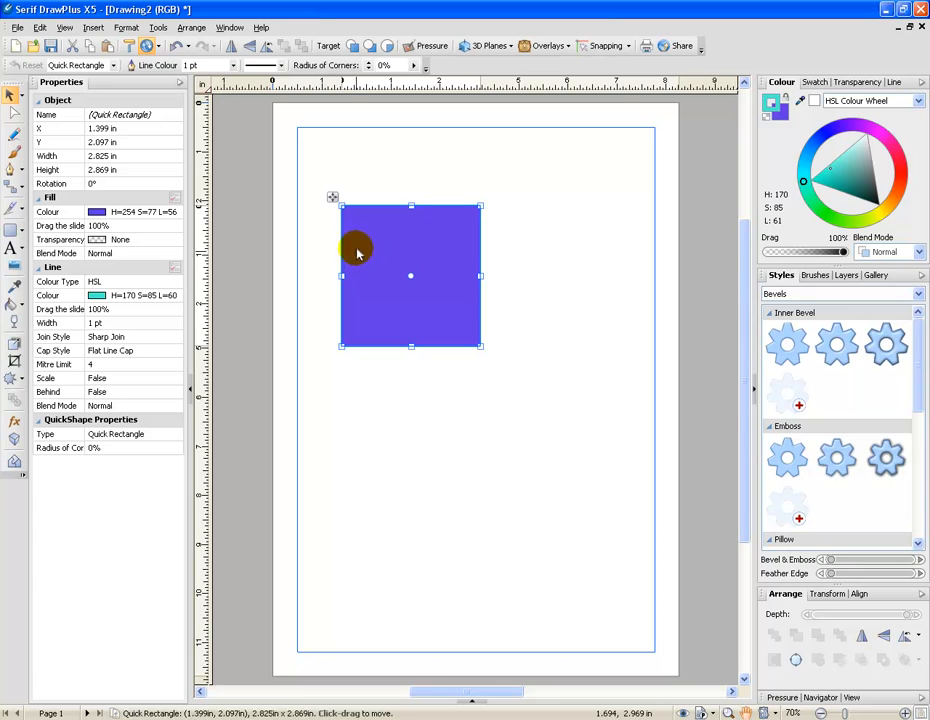
Float the QuickShapes set over the page and round the purple square's corners to 27%
{"action": "left_click", "coordinate": [21, 234]}
{"action": "left_click_drag", "start_coordinate": [66, 226], "coordinate": [592, 152]}
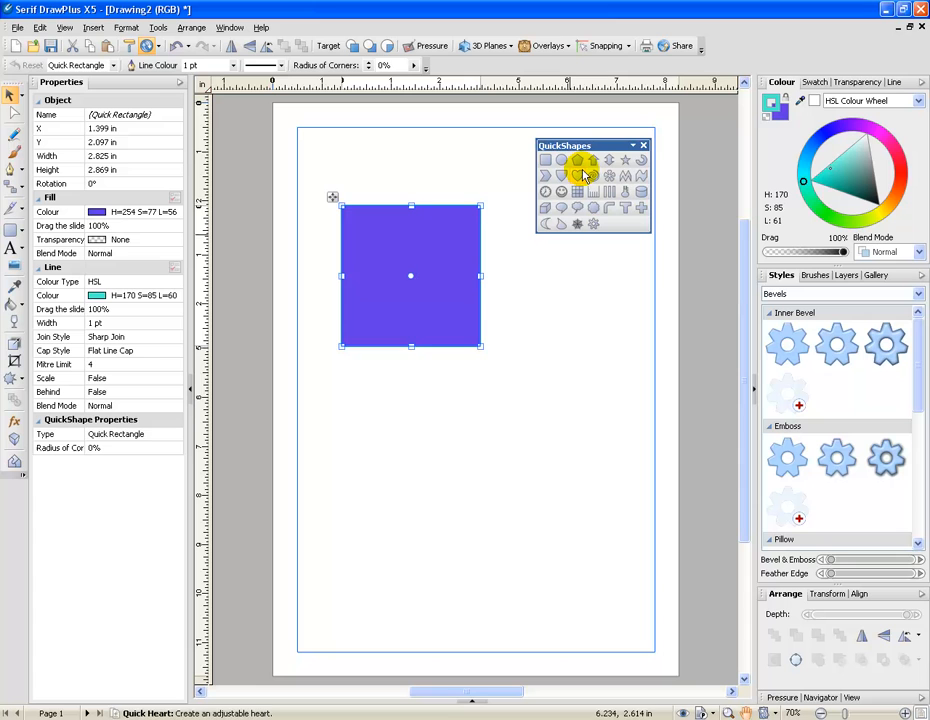
{"action": "left_click", "coordinate": [13, 112]}
{"action": "left_click", "coordinate": [380, 284]}
{"action": "mouse_move", "coordinate": [330, 279]}
{"action": "left_mouse_down"}
{"action": "mouse_move", "coordinate": [330, 245]}
{"action": "mouse_move", "coordinate": [326, 307]}
{"action": "mouse_move", "coordinate": [326, 224]}
{"action": "mouse_move", "coordinate": [330, 257]}
{"action": "left_mouse_up"}
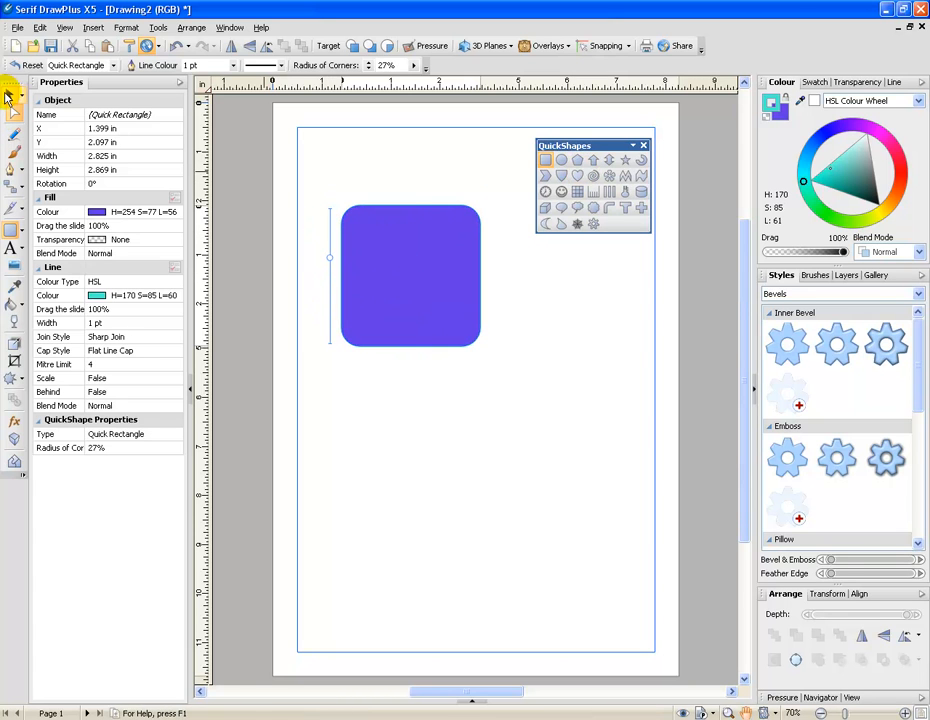
Close the drawing with the purple square without saving its changes
{"action": "left_click", "coordinate": [8, 95]}
{"action": "left_click", "coordinate": [922, 28]}
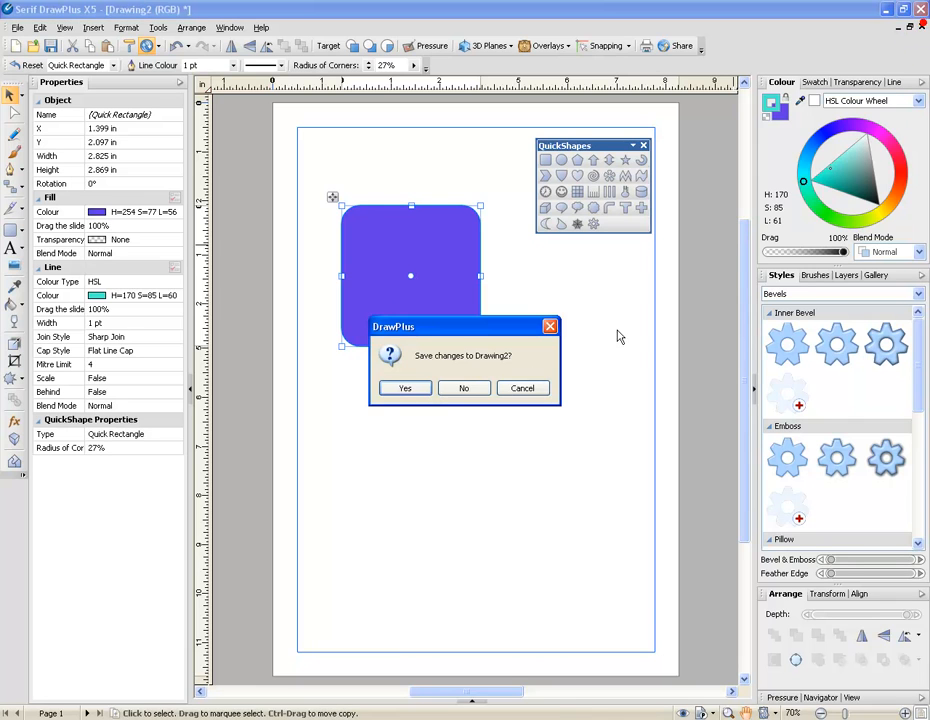
{"action": "left_click", "coordinate": [466, 389]}
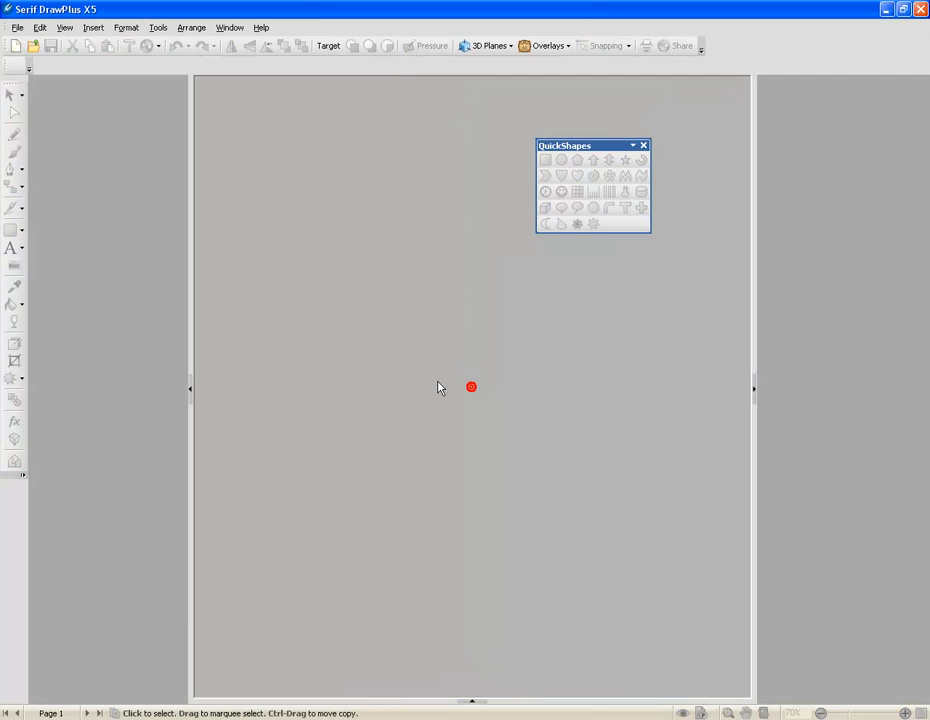
{"action": "left_click", "coordinate": [15, 45]}
{"action": "left_click", "coordinate": [698, 208]}
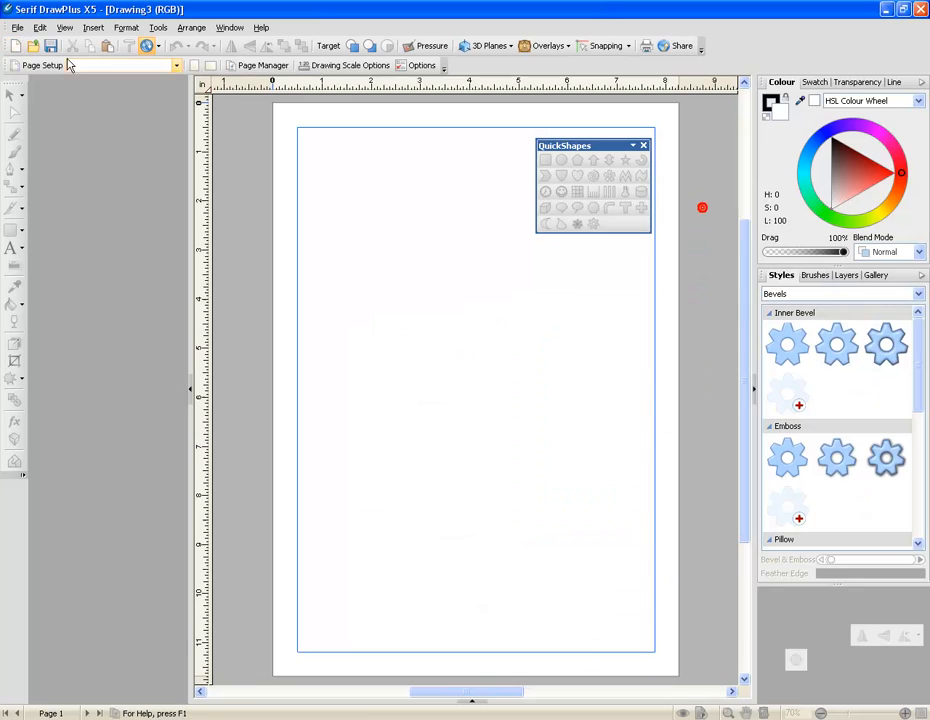
{"action": "left_click", "coordinate": [921, 28]}
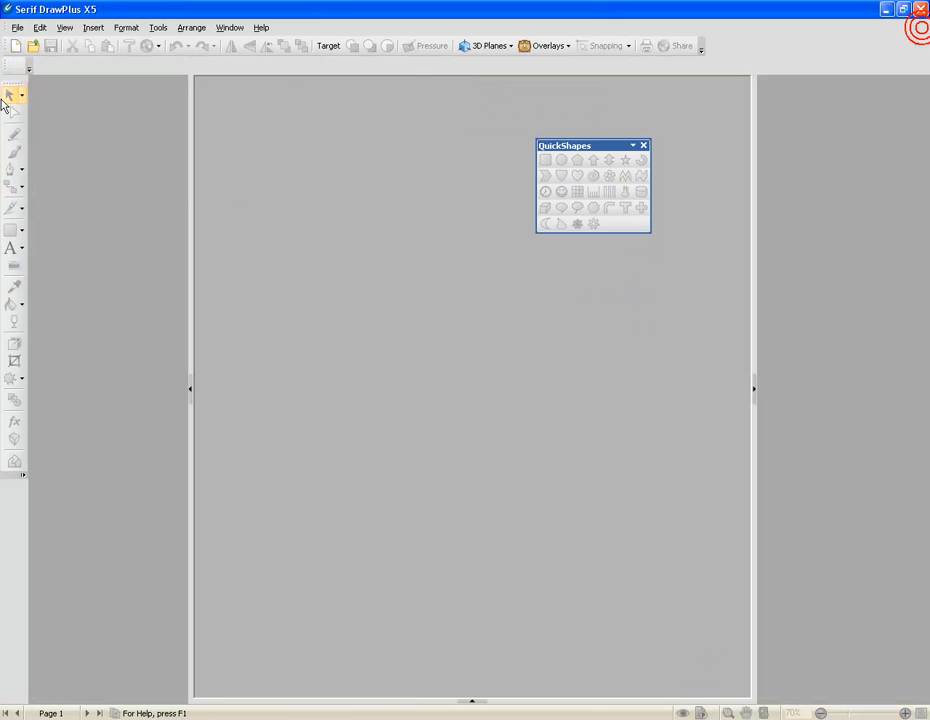
Open the "quick shape" drawing from the Desktop and close the floating QuickShapes set
{"action": "left_click", "coordinate": [19, 48]}
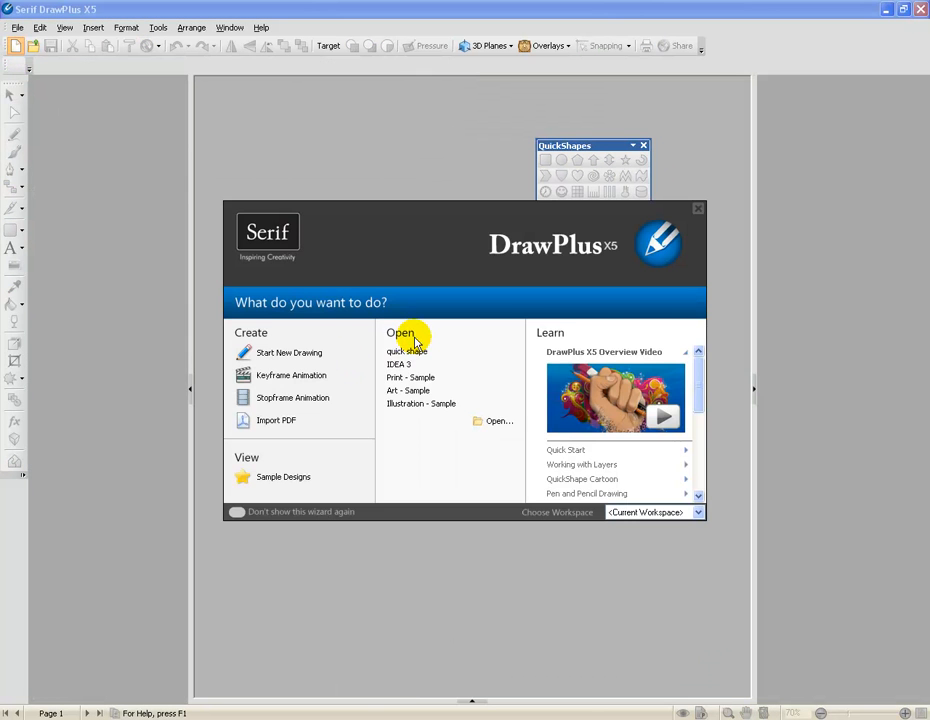
{"action": "mouse_move", "coordinate": [415, 360]}
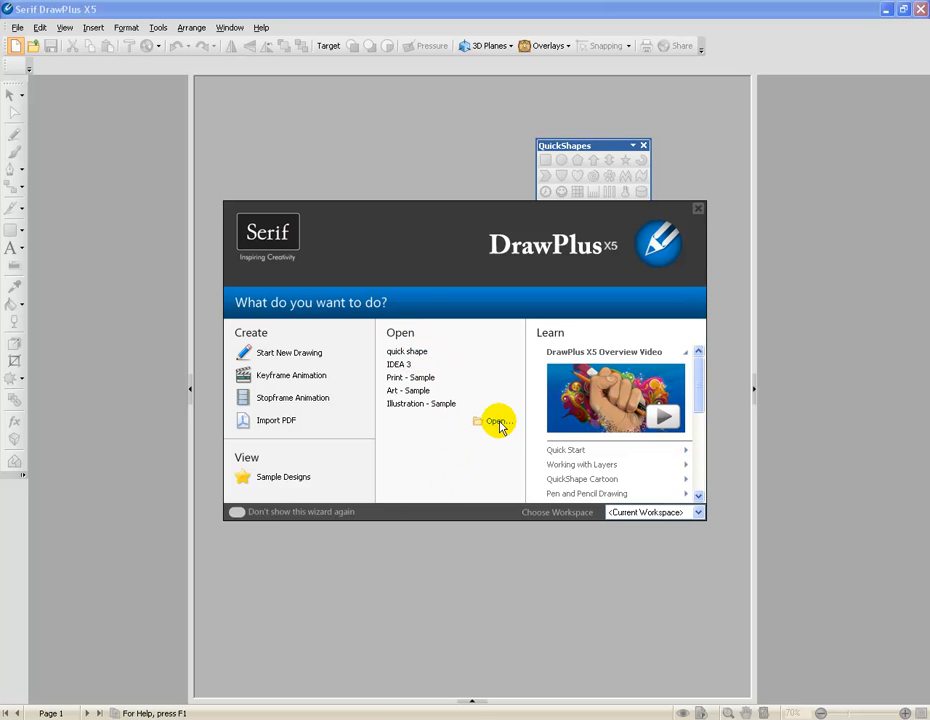
{"action": "left_click", "coordinate": [326, 311]}
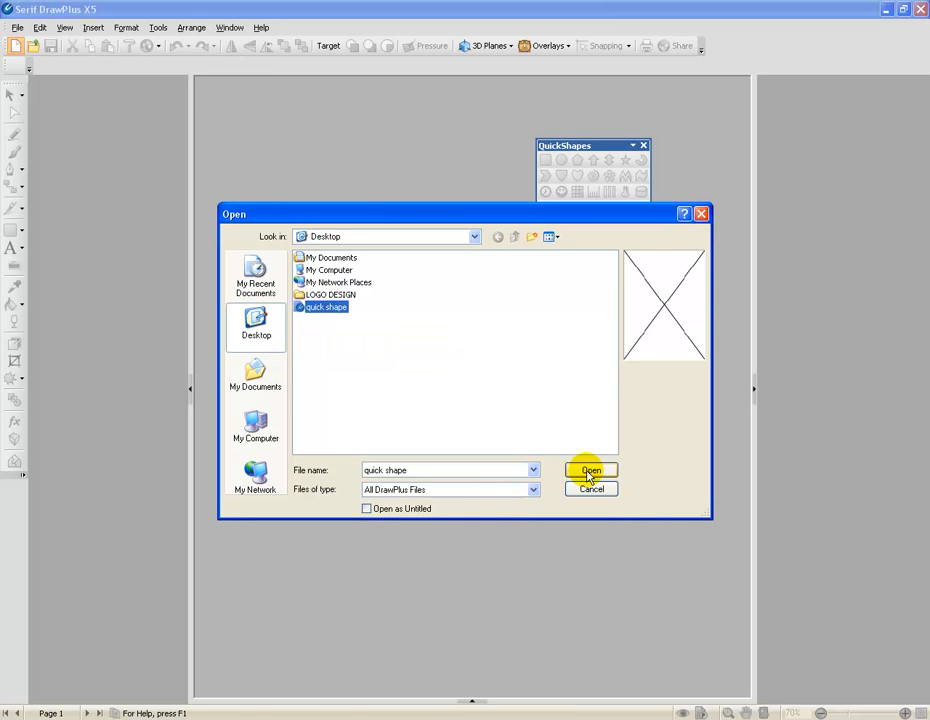
{"action": "left_click", "coordinate": [591, 471]}
{"action": "left_click_drag", "start_coordinate": [632, 150], "coordinate": [666, 380]}
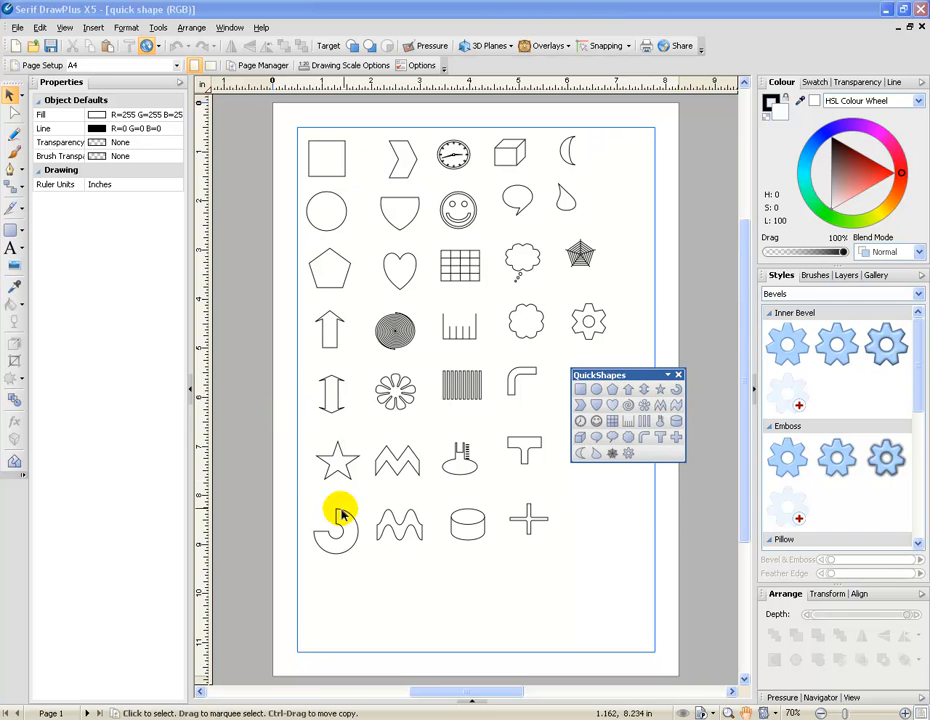
{"action": "left_click", "coordinate": [679, 376]}
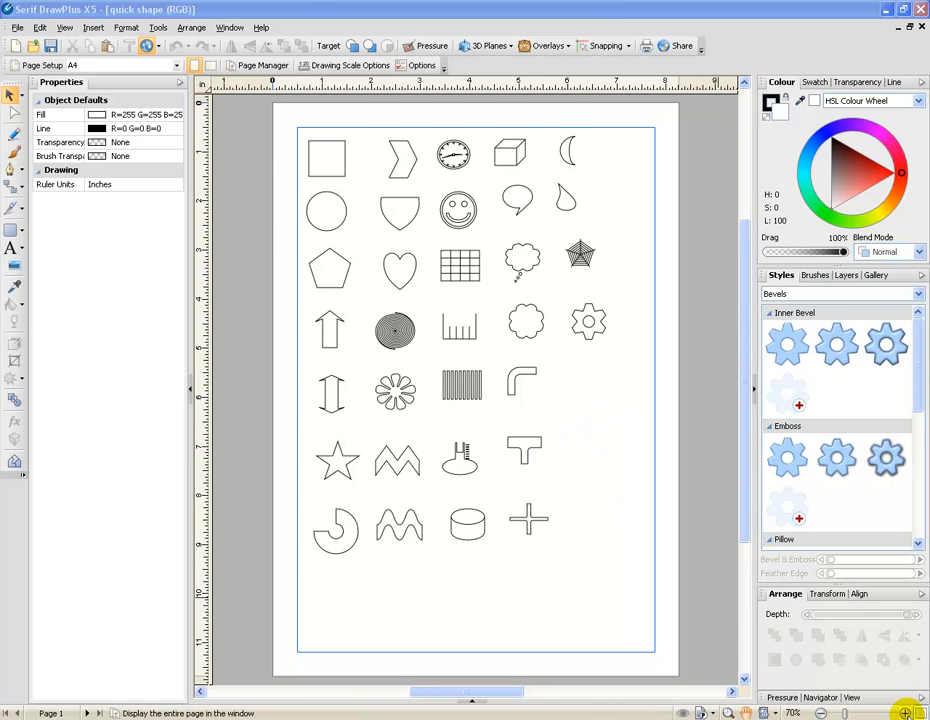
{"action": "left_click", "coordinate": [905, 713]}
{"action": "left_click", "coordinate": [905, 713]}
{"action": "left_click", "coordinate": [905, 713]}
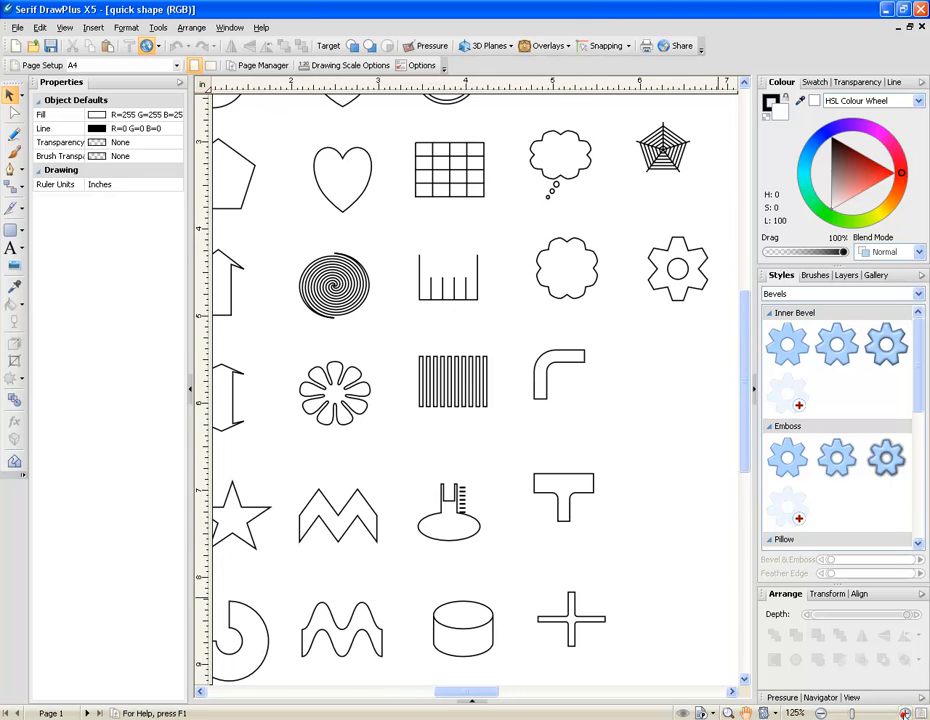
{"action": "left_click", "coordinate": [820, 713]}
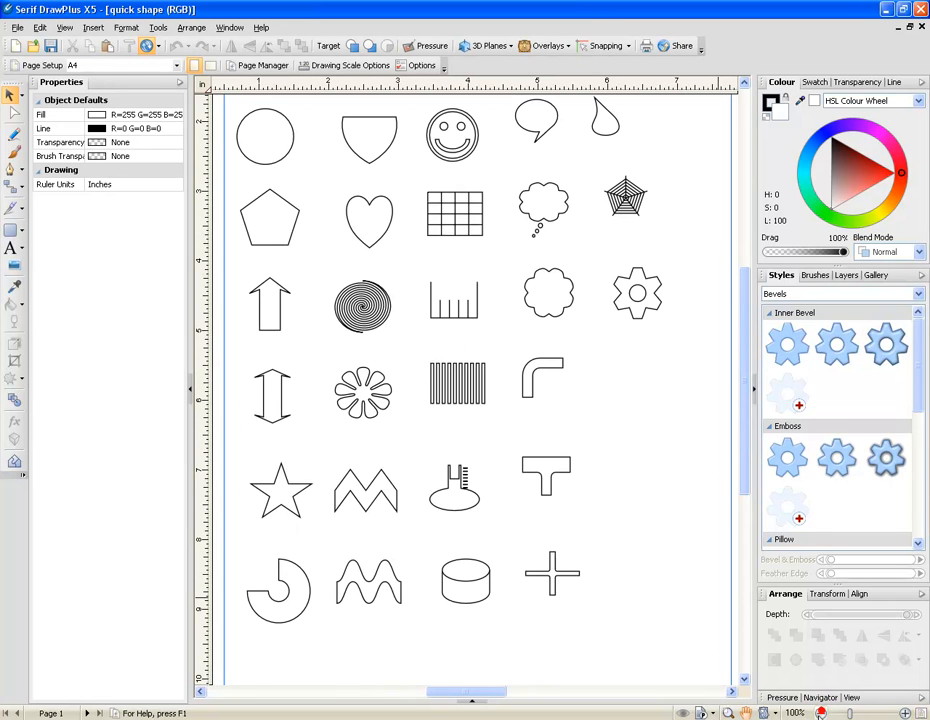
{"action": "left_click", "coordinate": [820, 713]}
{"action": "left_click", "coordinate": [921, 713]}
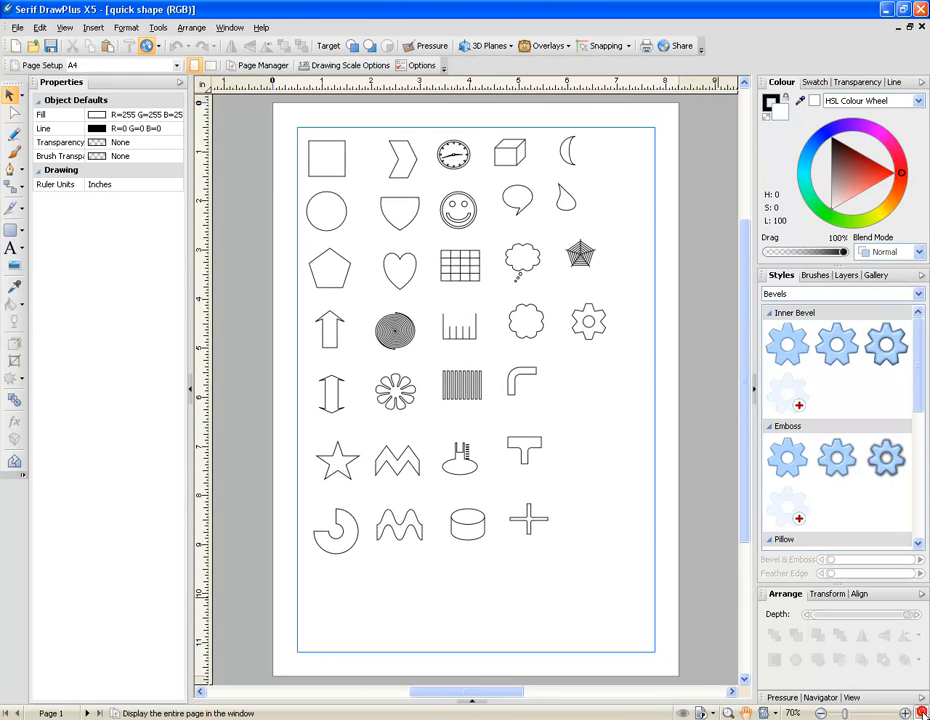
Frame the first square closely and float the QuickShapes set above it
{"action": "left_click", "coordinate": [728, 713]}
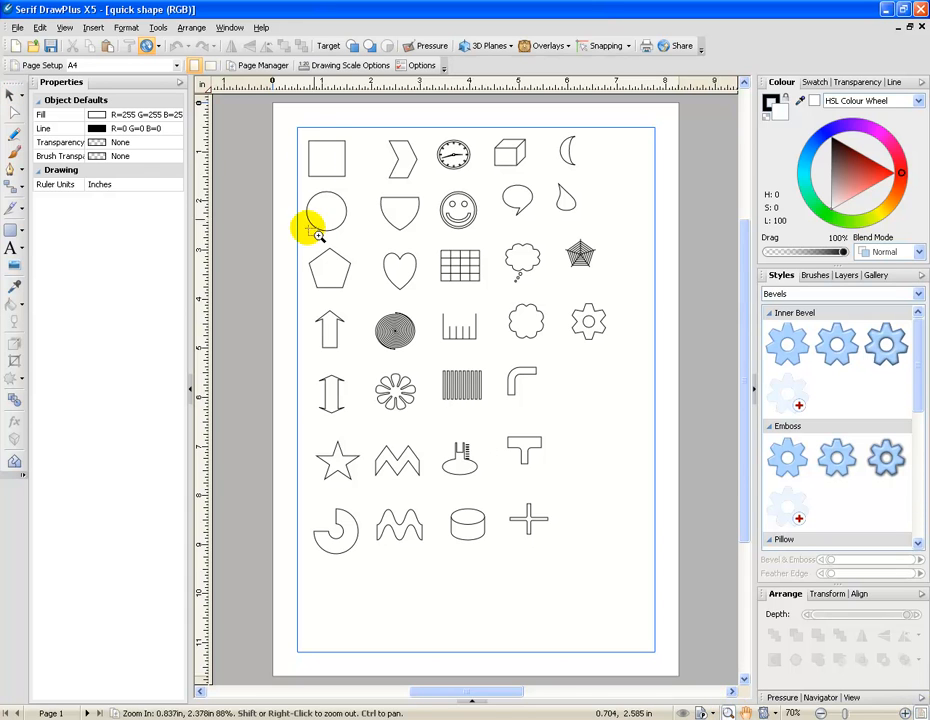
{"action": "left_click_drag", "start_coordinate": [287, 121], "coordinate": [363, 188]}
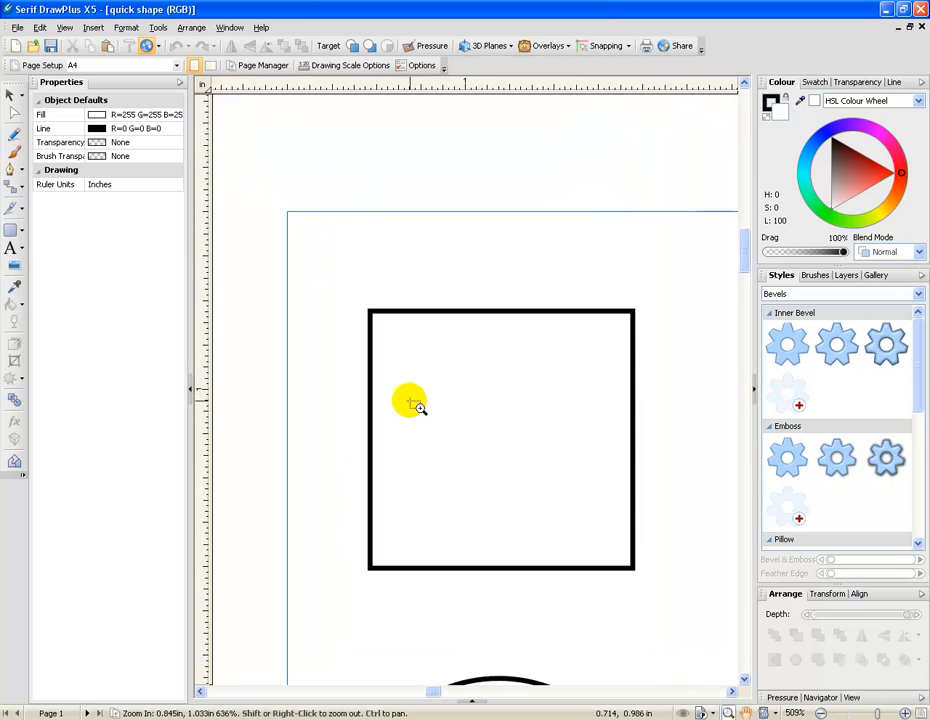
{"action": "left_click", "coordinate": [745, 713]}
{"action": "left_click_drag", "start_coordinate": [592, 550], "coordinate": [546, 482]}
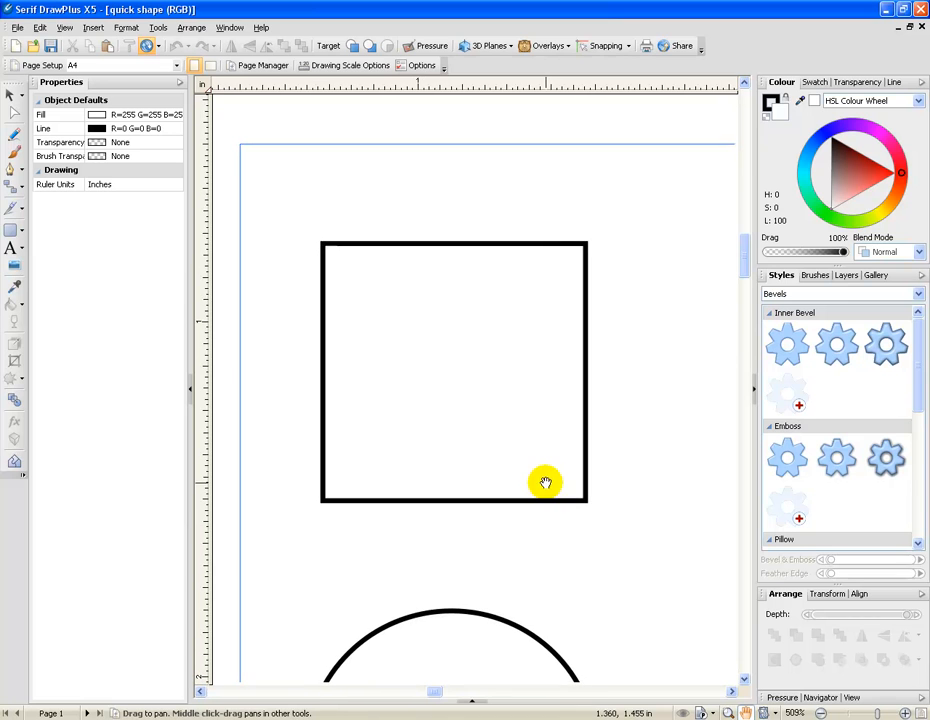
{"action": "left_click", "coordinate": [21, 230]}
{"action": "left_click_drag", "start_coordinate": [69, 228], "coordinate": [654, 113]}
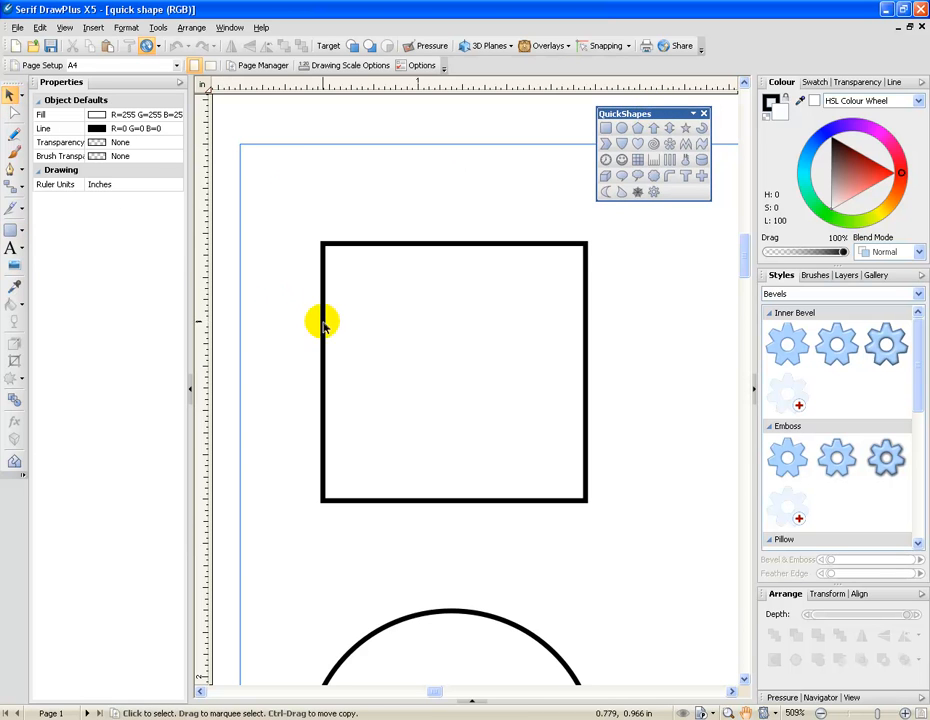
Try corner radii of 73% and -36% on the square, and return the radius to 0%
{"action": "left_click", "coordinate": [437, 370]}
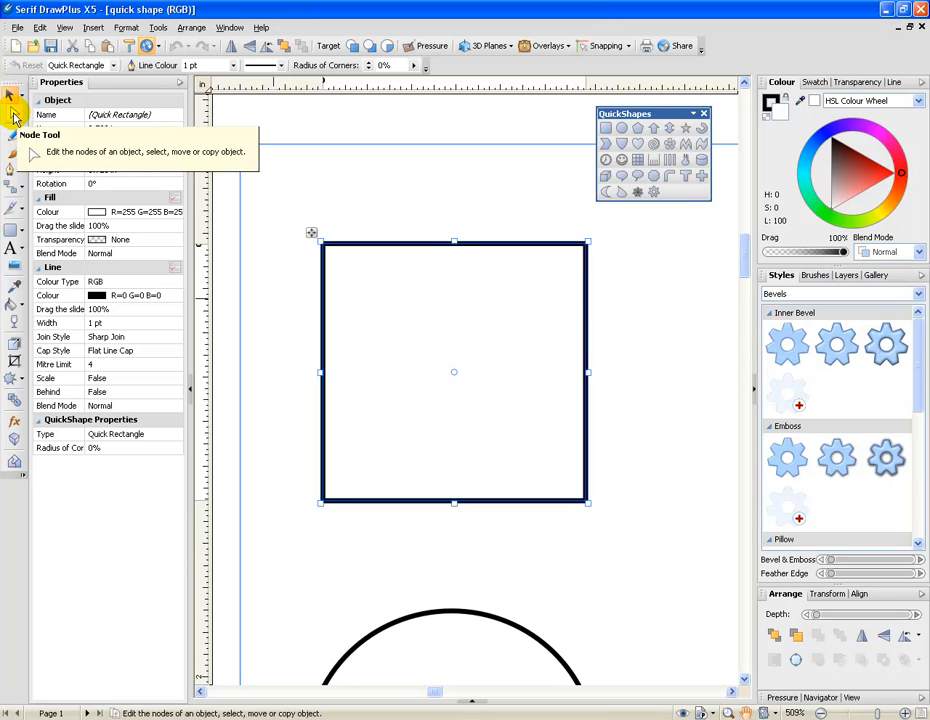
{"action": "left_click", "coordinate": [14, 118]}
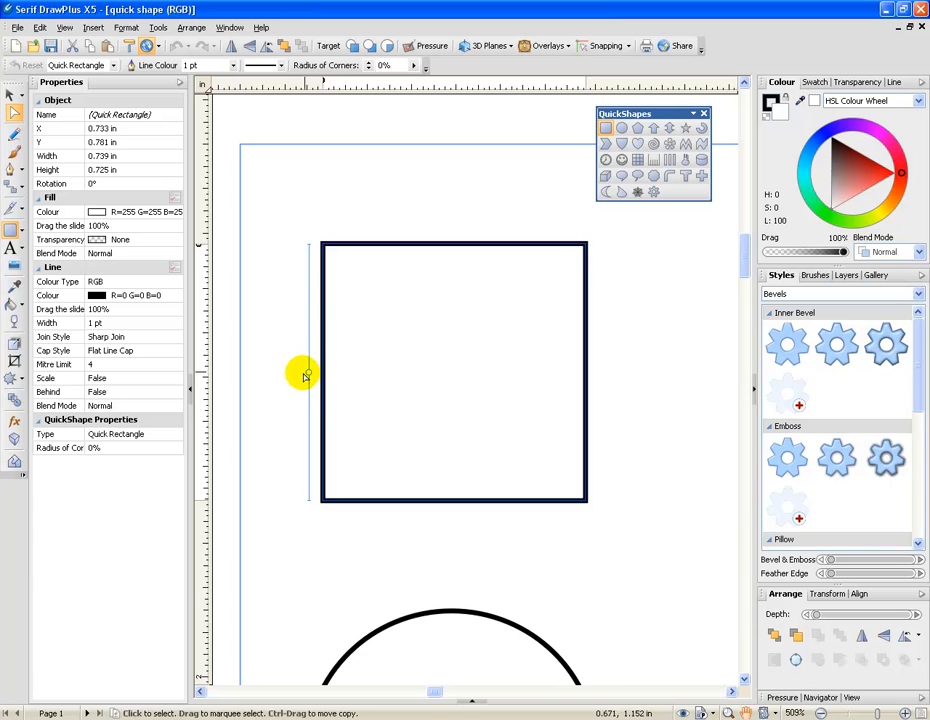
{"action": "left_click_drag", "start_coordinate": [309, 376], "coordinate": [316, 282]}
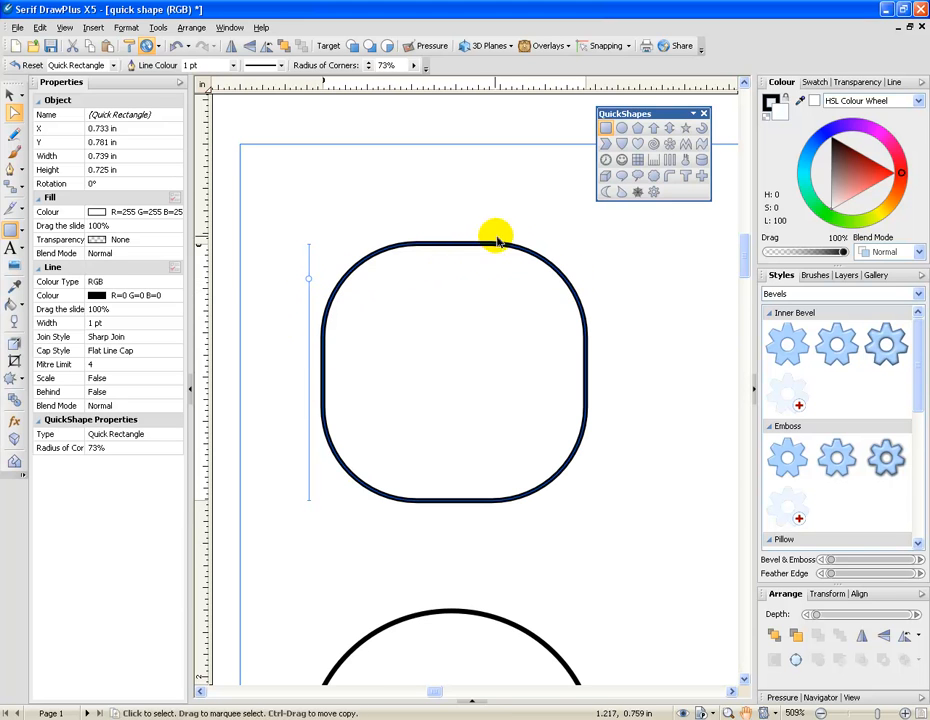
{"action": "left_click_drag", "start_coordinate": [309, 281], "coordinate": [310, 418]}
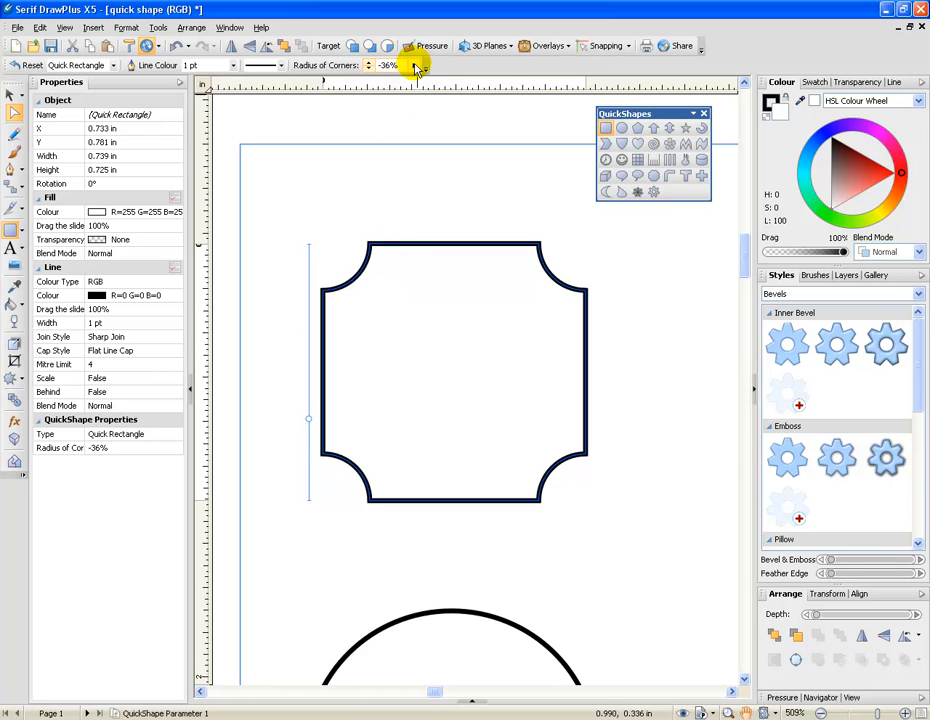
{"action": "left_click_drag", "start_coordinate": [413, 65], "coordinate": [456, 86]}
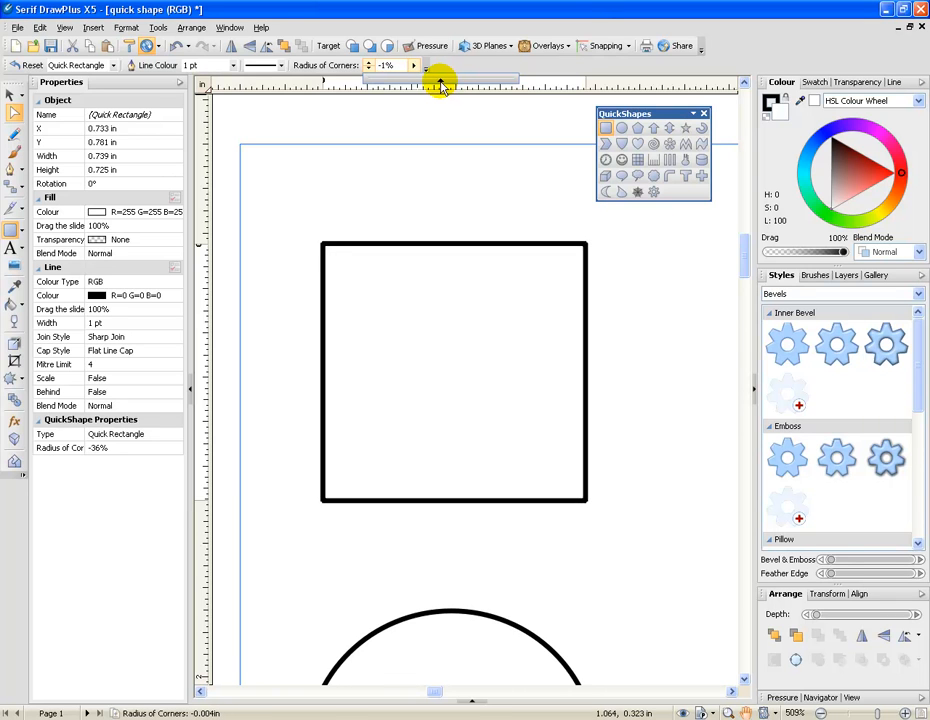
{"action": "left_click_drag", "start_coordinate": [440, 85], "coordinate": [440, 85]}
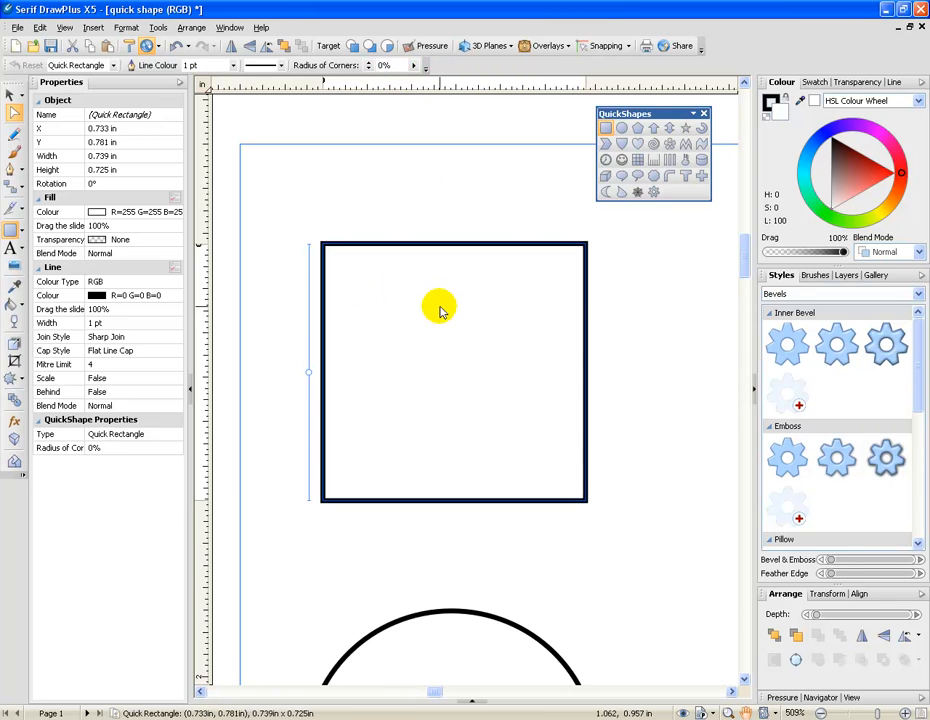
Cut a wedge out of the circle below the square by reducing its enclosed angle to about 301.73°
{"action": "left_click", "coordinate": [745, 712]}
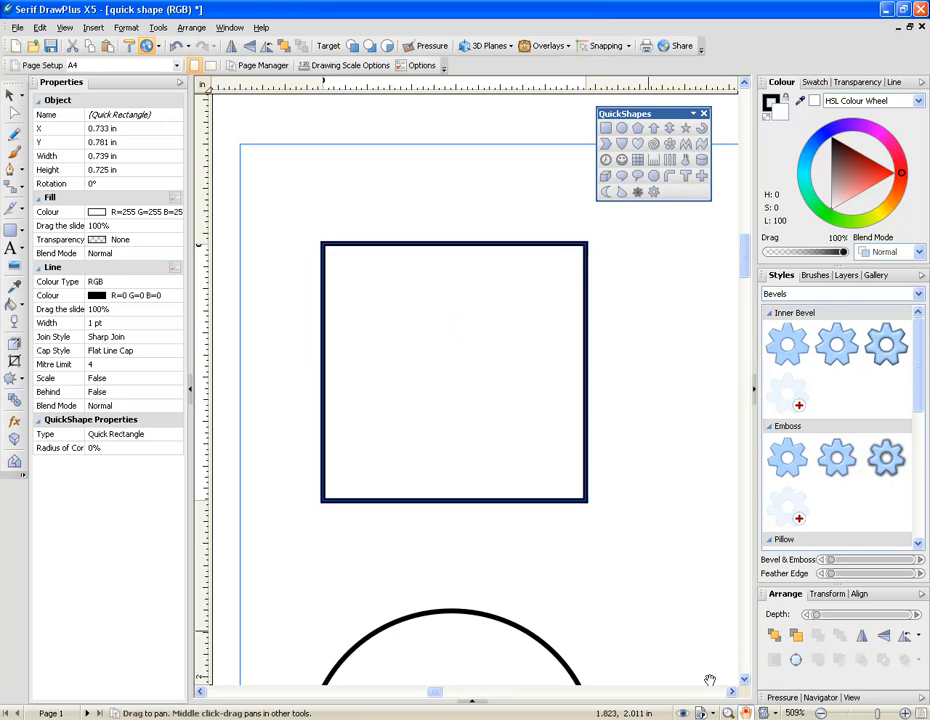
{"action": "scroll", "coordinate": [583, 426], "scroll_direction": "down", "scroll_amount": 5}
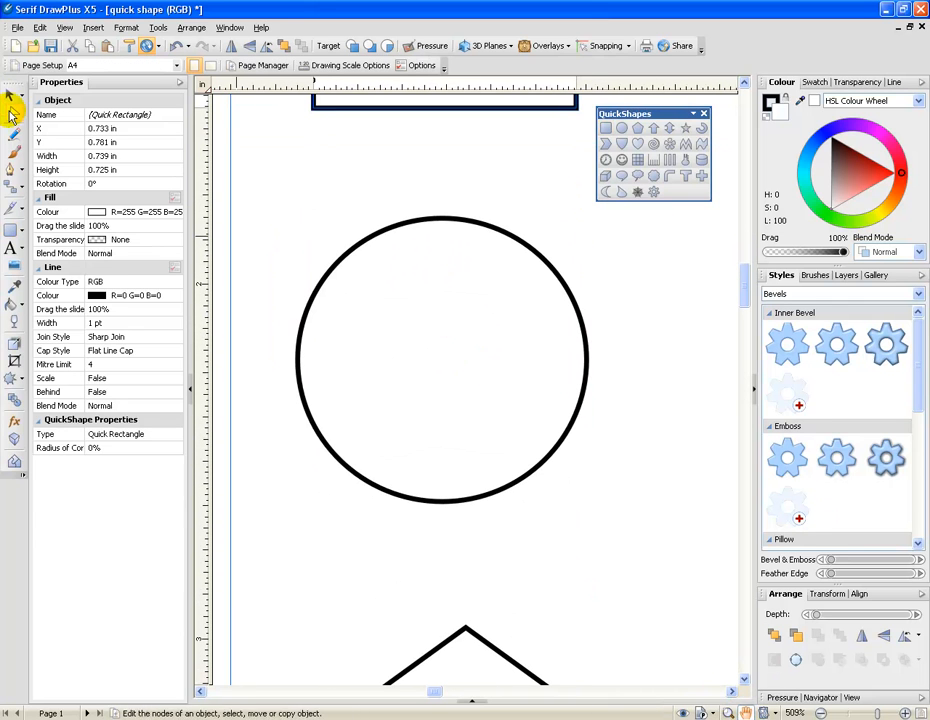
{"action": "left_click", "coordinate": [16, 110]}
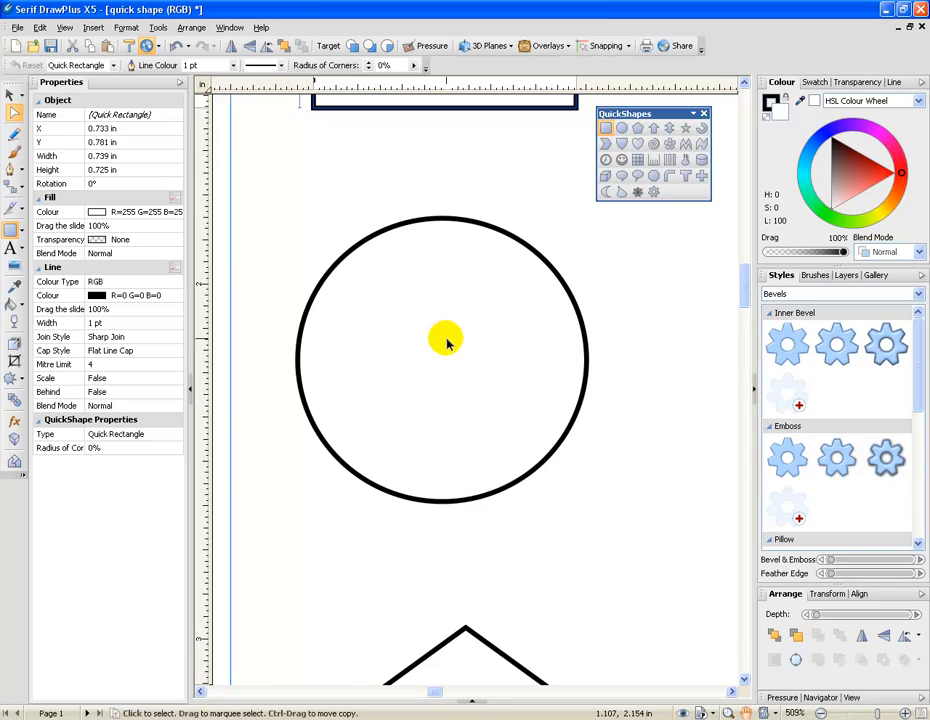
{"action": "left_click", "coordinate": [446, 343]}
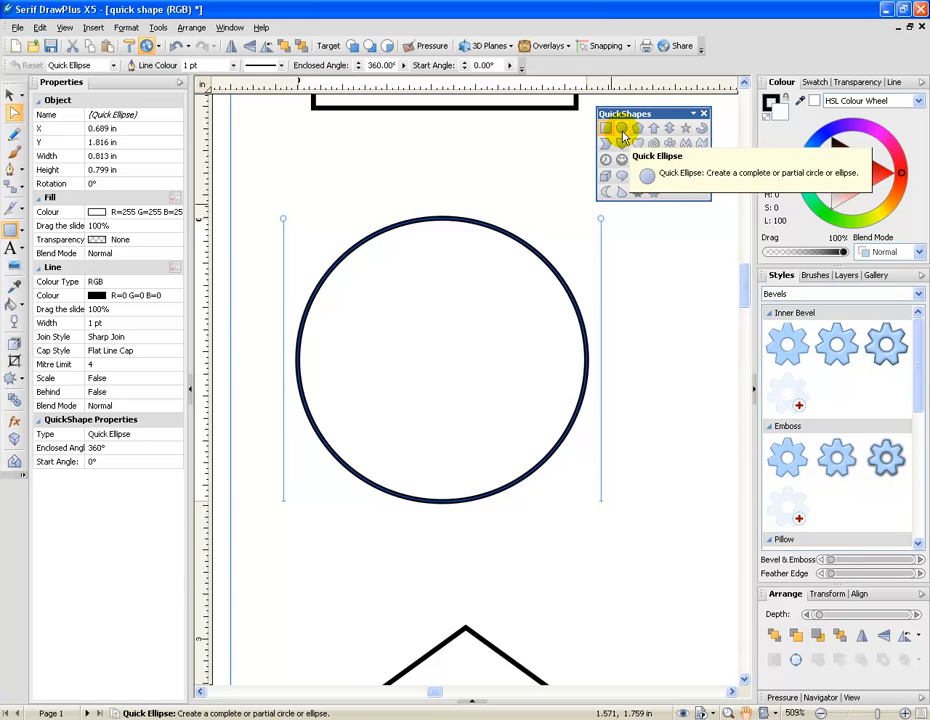
{"action": "left_click_drag", "start_coordinate": [284, 216], "coordinate": [291, 262]}
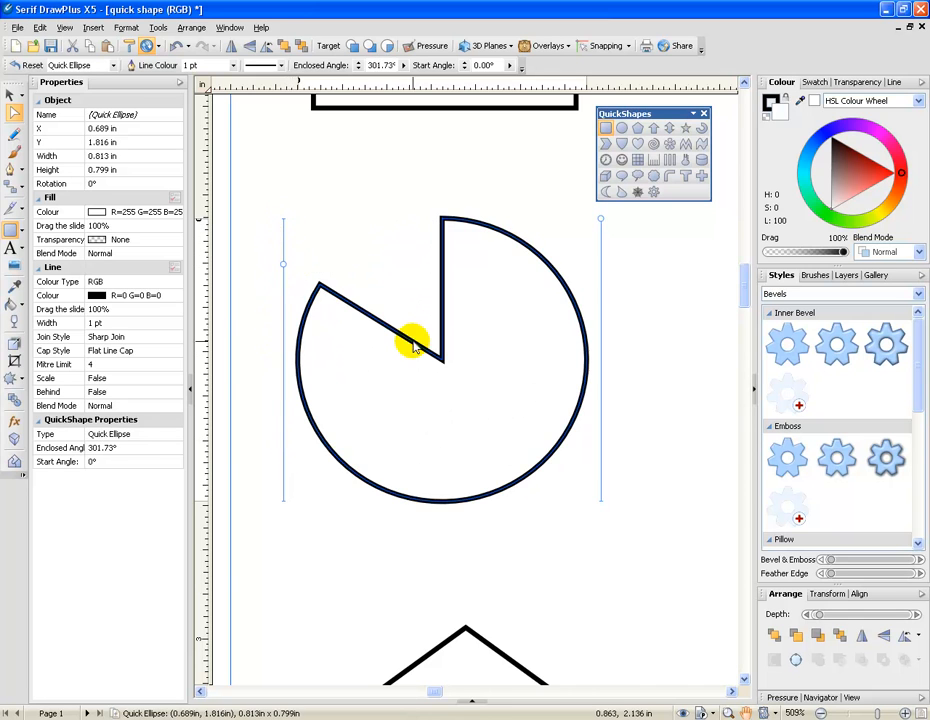
Rotate the partial circle to about 357.77° and set its enclosed angle to about 295.92°
{"action": "mouse_move", "coordinate": [602, 221]}
{"action": "left_mouse_down"}
{"action": "mouse_move", "coordinate": [604, 282]}
{"action": "mouse_move", "coordinate": [602, 222]}
{"action": "mouse_move", "coordinate": [658, 398]}
{"action": "mouse_move", "coordinate": [567, 222]}
{"action": "mouse_move", "coordinate": [600, 342]}
{"action": "mouse_move", "coordinate": [609, 224]}
{"action": "left_mouse_up"}
{"action": "left_click", "coordinate": [9, 93]}
{"action": "left_click", "coordinate": [523, 253]}
{"action": "left_click", "coordinate": [15, 116]}
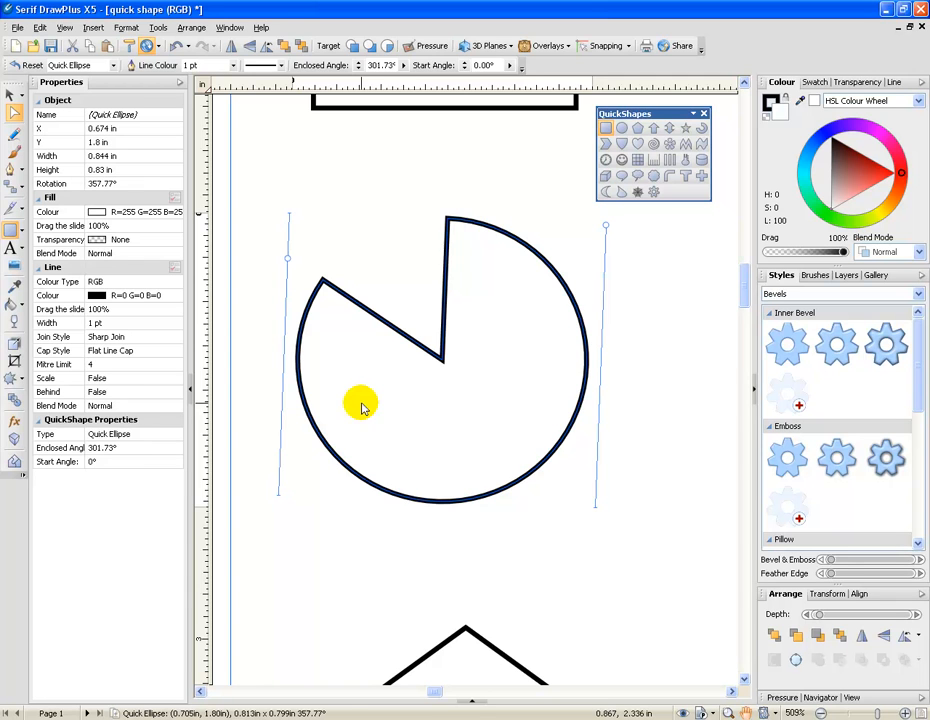
{"action": "left_click_drag", "start_coordinate": [289, 260], "coordinate": [315, 264]}
{"action": "left_click", "coordinate": [10, 97]}
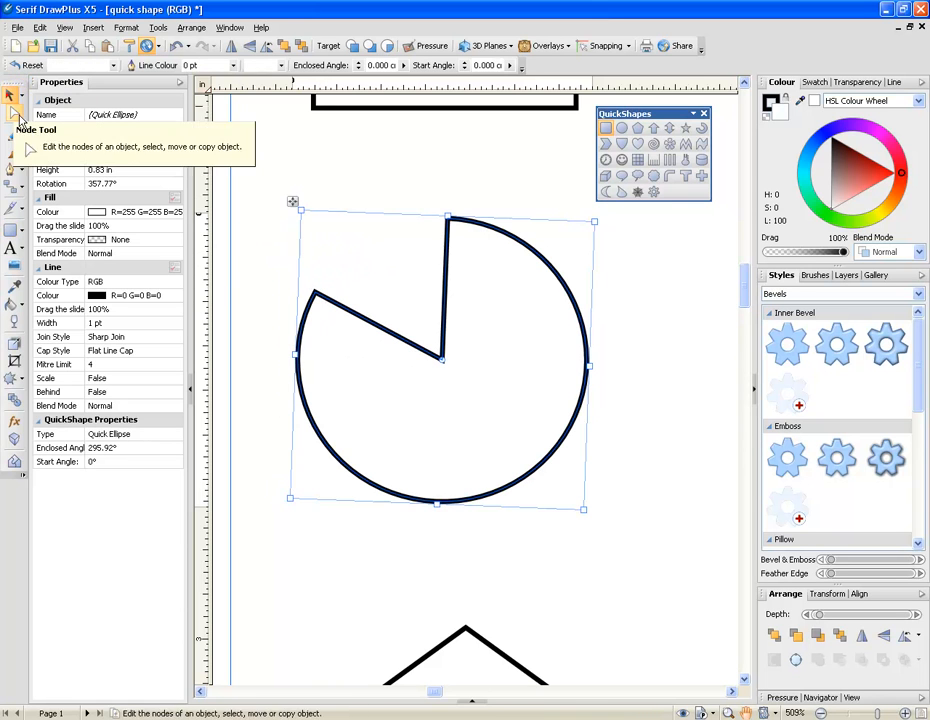
Increase the number of sides of the pentagon below the circle to 27
{"action": "left_click", "coordinate": [745, 712]}
{"action": "left_click_drag", "start_coordinate": [619, 639], "coordinate": [602, 221]}
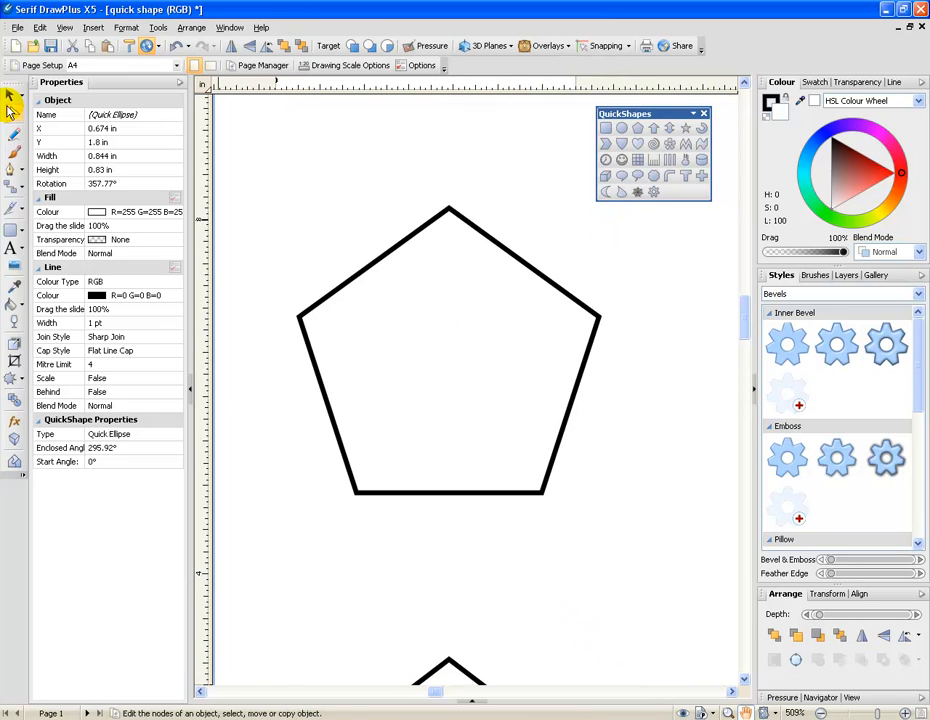
{"action": "left_click", "coordinate": [10, 98]}
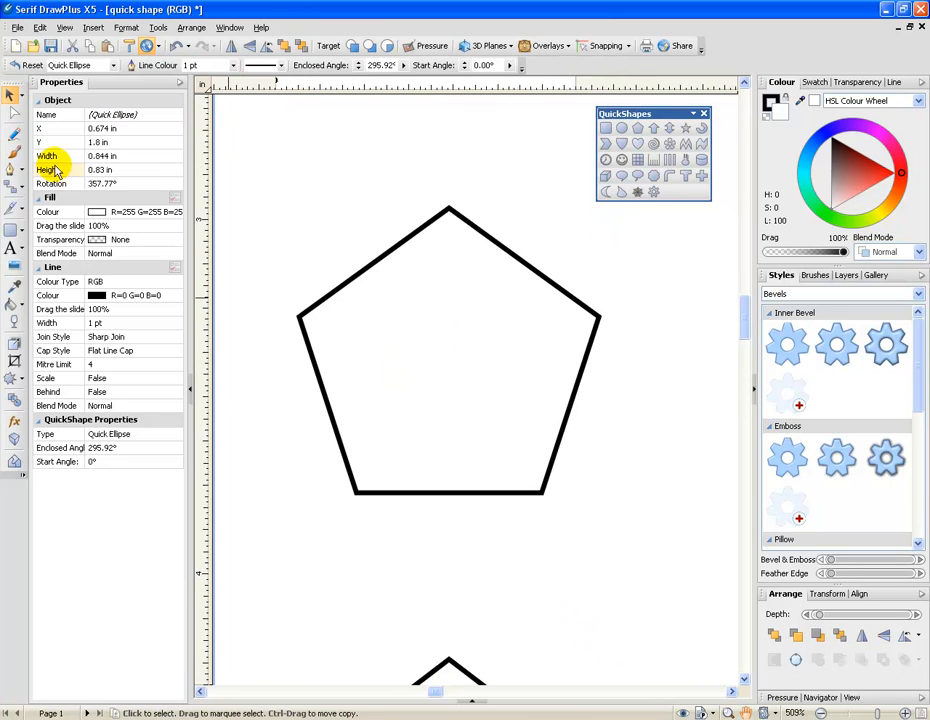
{"action": "left_click", "coordinate": [457, 378]}
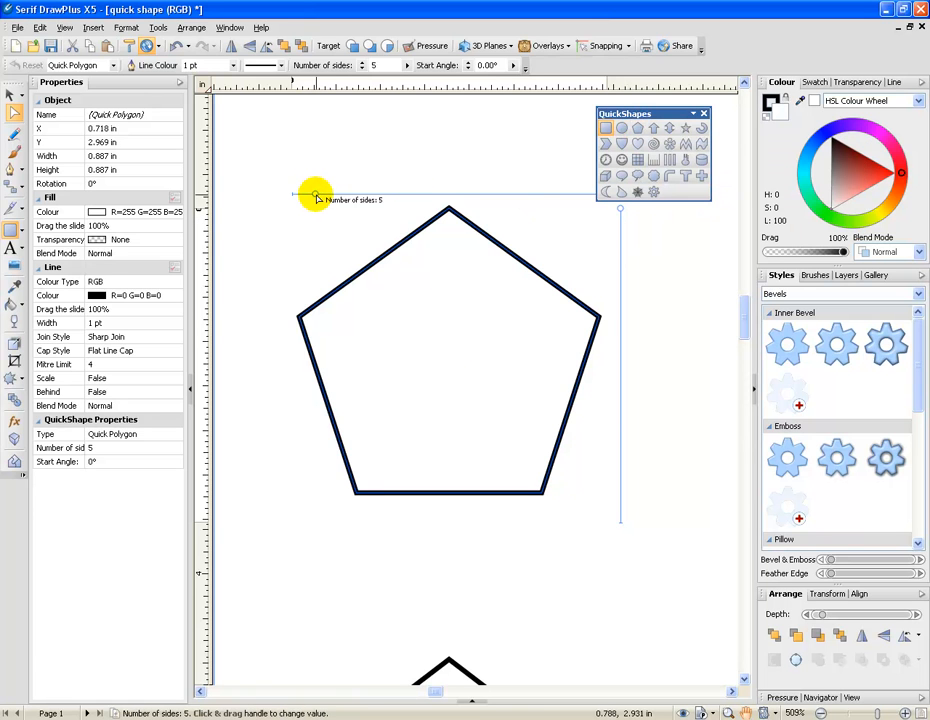
{"action": "left_click_drag", "start_coordinate": [316, 197], "coordinate": [575, 201]}
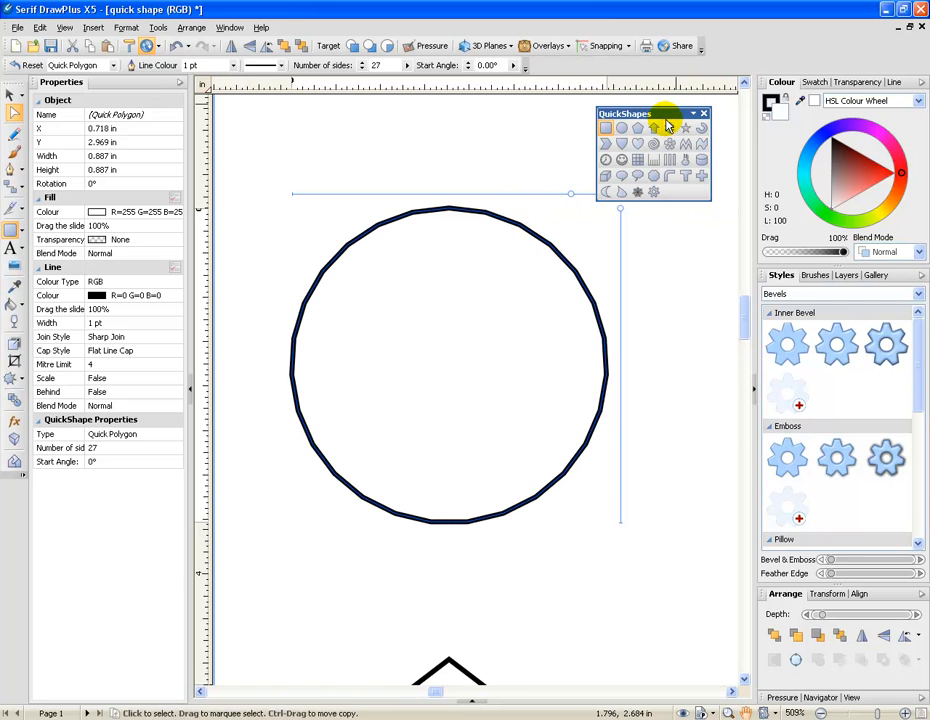
Reduce the polygon to 8 sides and try rotating it, returning its start angle to 0°
{"action": "left_click_drag", "start_coordinate": [658, 113], "coordinate": [689, 113]}
{"action": "left_click_drag", "start_coordinate": [570, 197], "coordinate": [351, 207]}
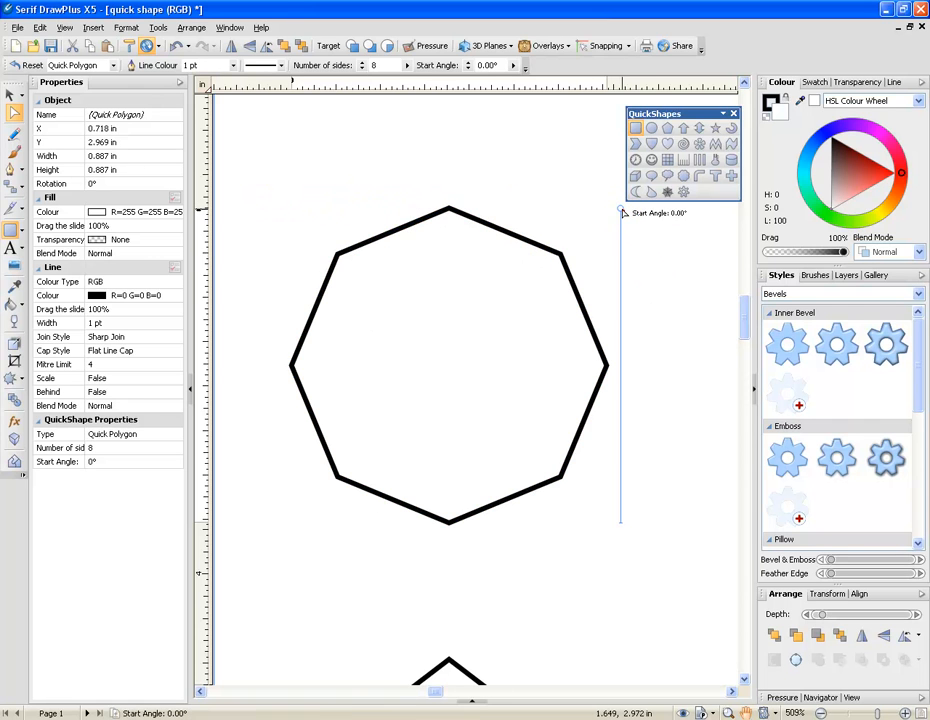
{"action": "mouse_move", "coordinate": [621, 210]}
{"action": "left_mouse_down"}
{"action": "mouse_move", "coordinate": [617, 374]}
{"action": "mouse_move", "coordinate": [626, 212]}
{"action": "mouse_move", "coordinate": [629, 405]}
{"action": "mouse_move", "coordinate": [637, 206]}
{"action": "left_mouse_up"}
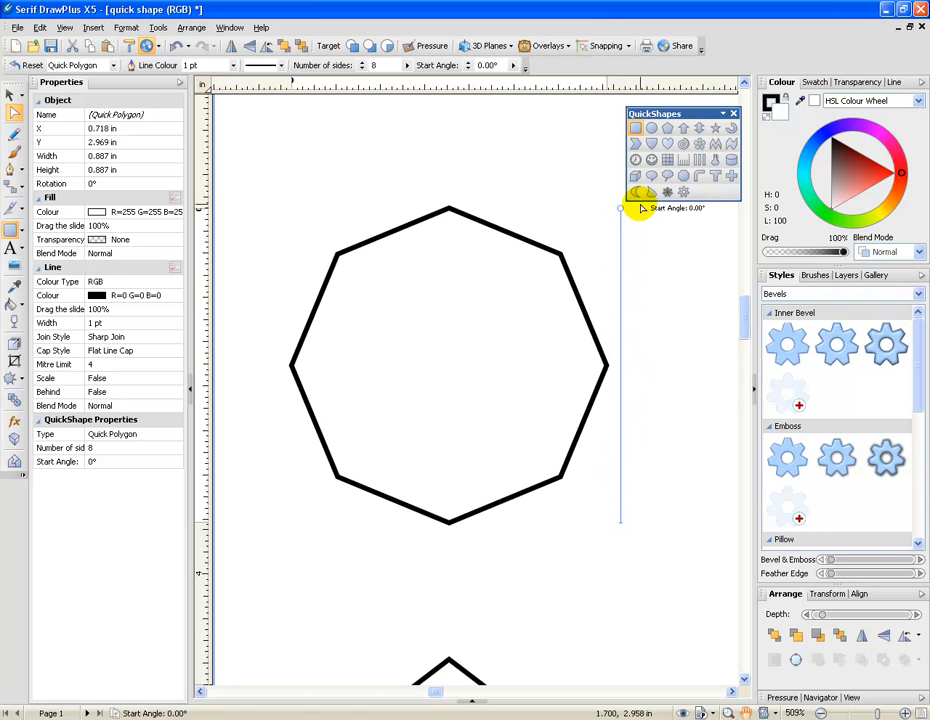
Reshape the single arrow below the polygon to 40% height, 37% thickness and 94% arrowhead inset
{"action": "left_click", "coordinate": [745, 713]}
{"action": "left_click_drag", "start_coordinate": [591, 645], "coordinate": [552, 249]}
{"action": "left_click", "coordinate": [9, 98]}
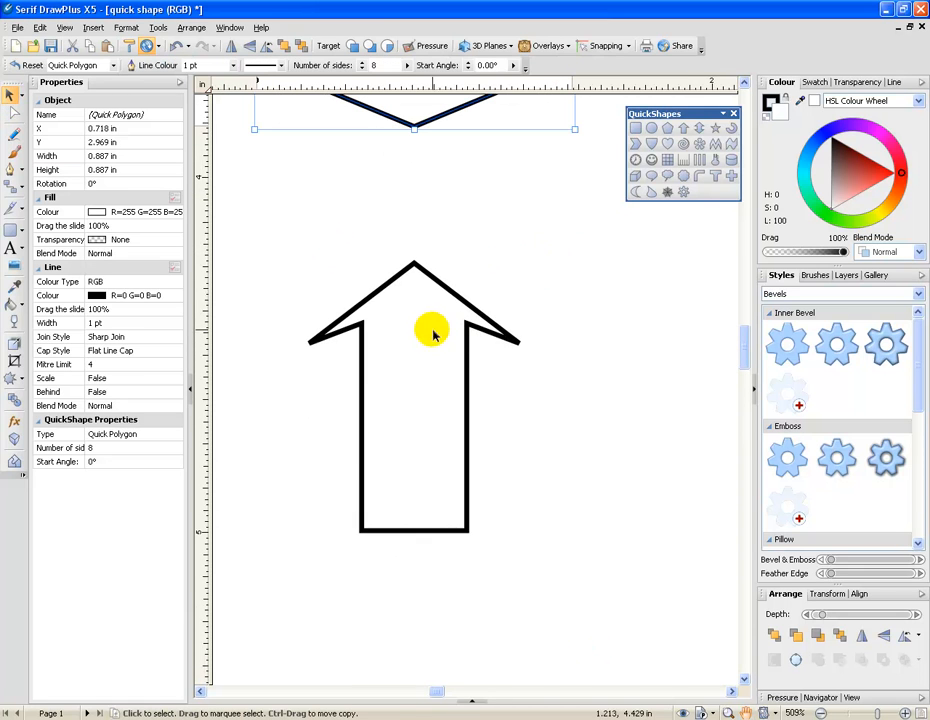
{"action": "left_click", "coordinate": [13, 112]}
{"action": "left_click", "coordinate": [410, 363]}
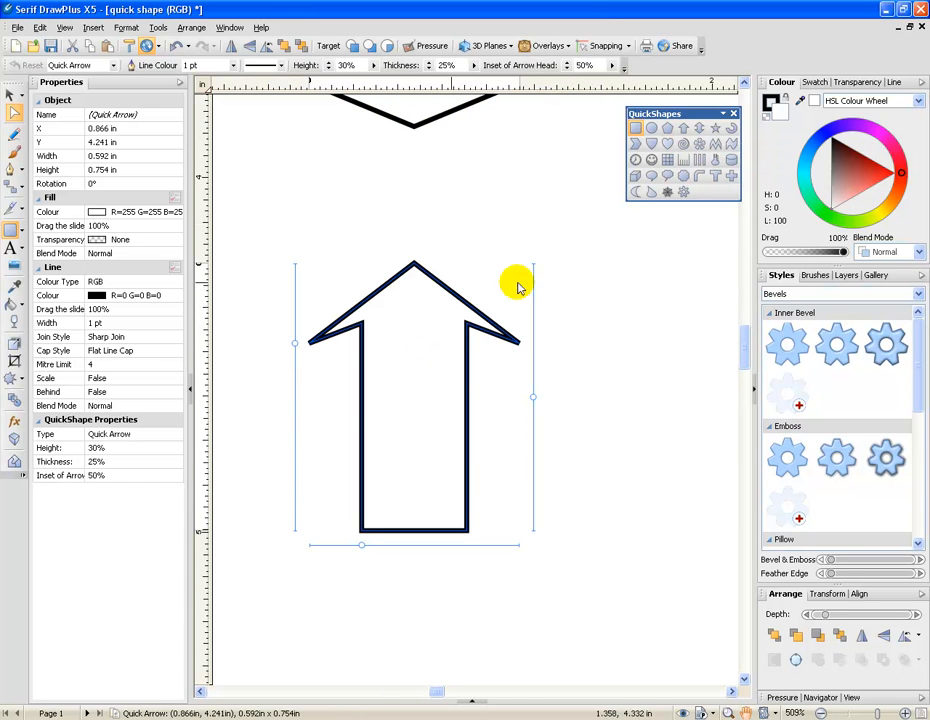
{"action": "left_click_drag", "start_coordinate": [295, 345], "coordinate": [318, 371]}
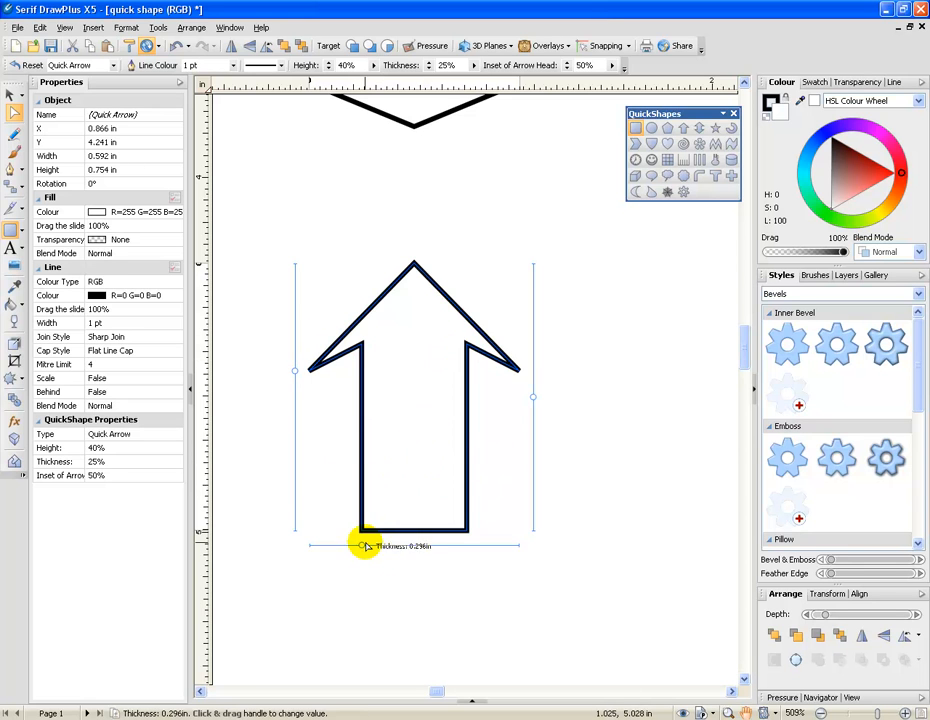
{"action": "left_click_drag", "start_coordinate": [361, 549], "coordinate": [387, 547]}
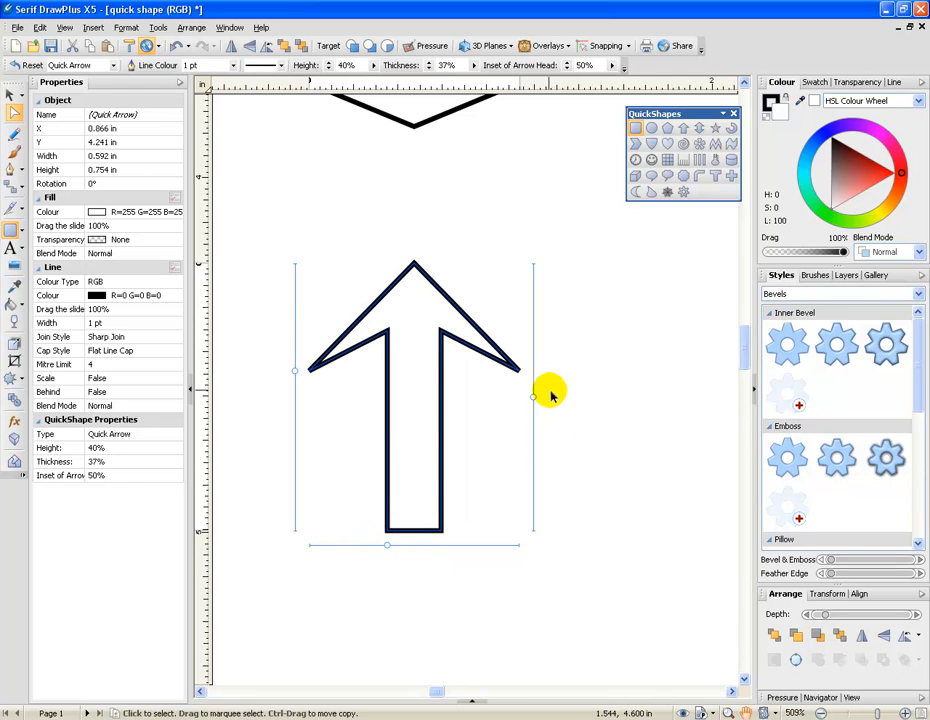
{"action": "left_click_drag", "start_coordinate": [534, 398], "coordinate": [546, 514]}
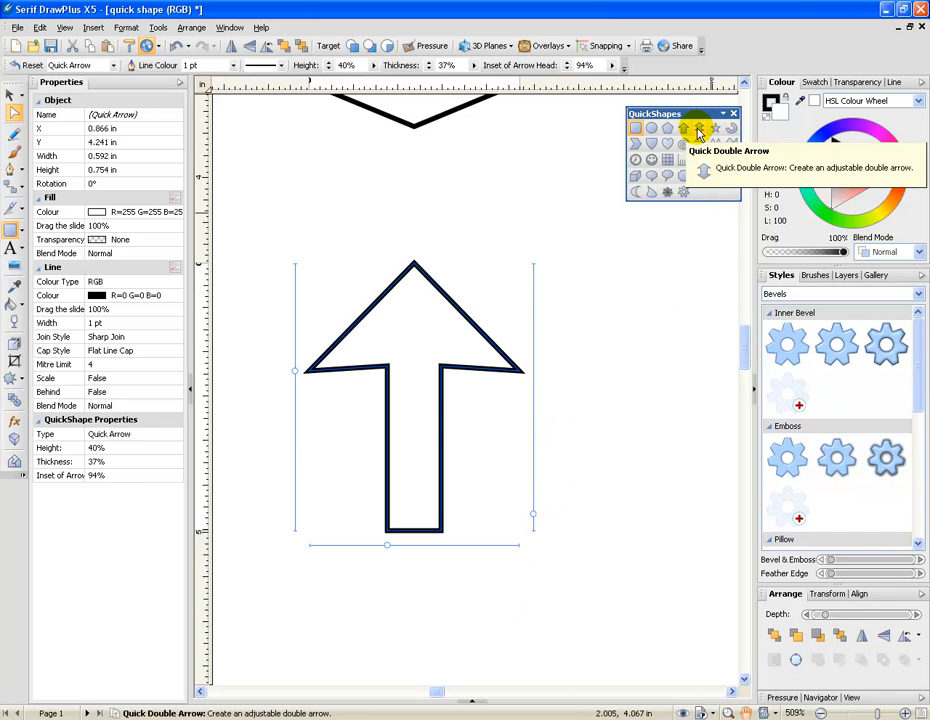
Reshape the double arrow below the single arrow by lengthening its heads, narrowing its shaft and adjusting the arrowhead inset
{"action": "left_click", "coordinate": [745, 713]}
{"action": "left_click_drag", "start_coordinate": [556, 592], "coordinate": [571, 162]}
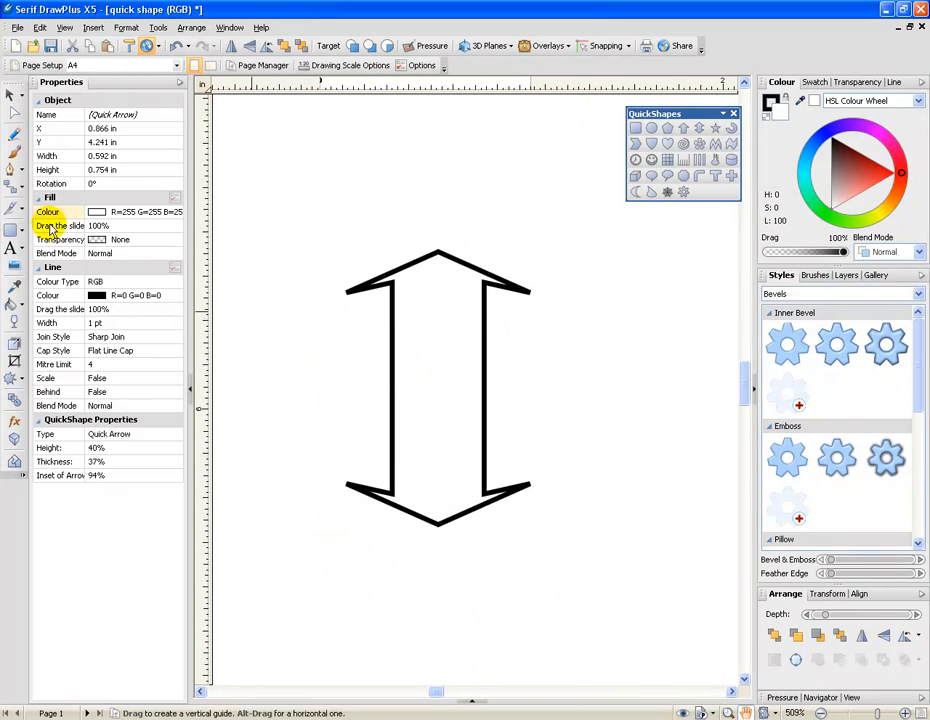
{"action": "left_click", "coordinate": [13, 118]}
{"action": "left_click", "coordinate": [415, 372]}
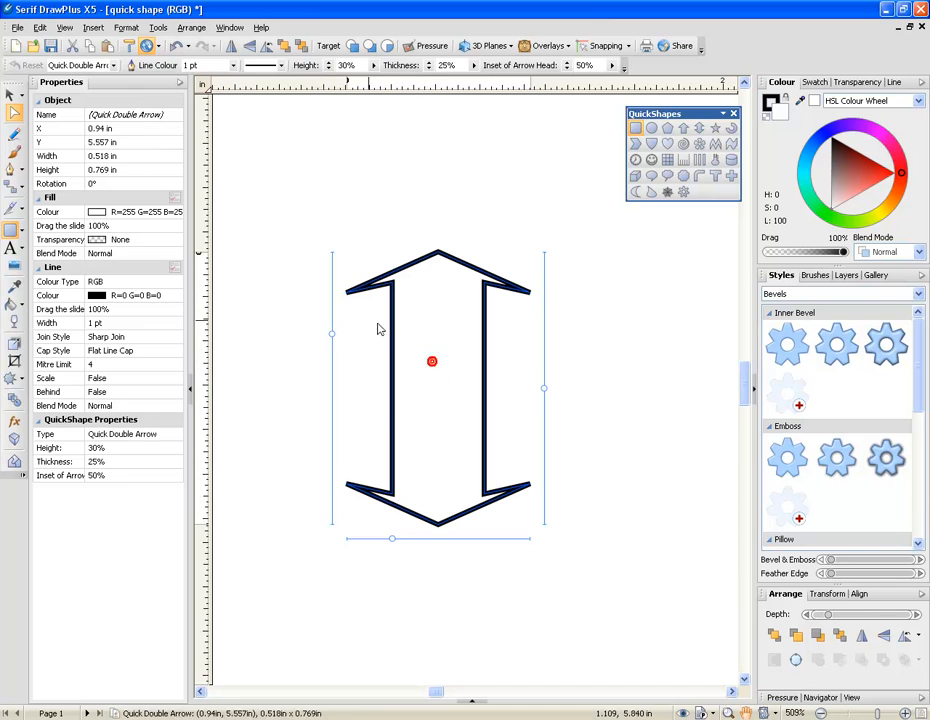
{"action": "left_click_drag", "start_coordinate": [331, 338], "coordinate": [332, 384]}
{"action": "left_click_drag", "start_coordinate": [392, 541], "coordinate": [414, 539]}
{"action": "left_click_drag", "start_coordinate": [540, 395], "coordinate": [463, 165]}
Reshape the star below the double arrow to 7 points, 52% minor radius, -13.29° twist and 73% inner radius
{"action": "left_click", "coordinate": [745, 713]}
{"action": "left_click", "coordinate": [12, 93]}
{"action": "left_click", "coordinate": [431, 438]}
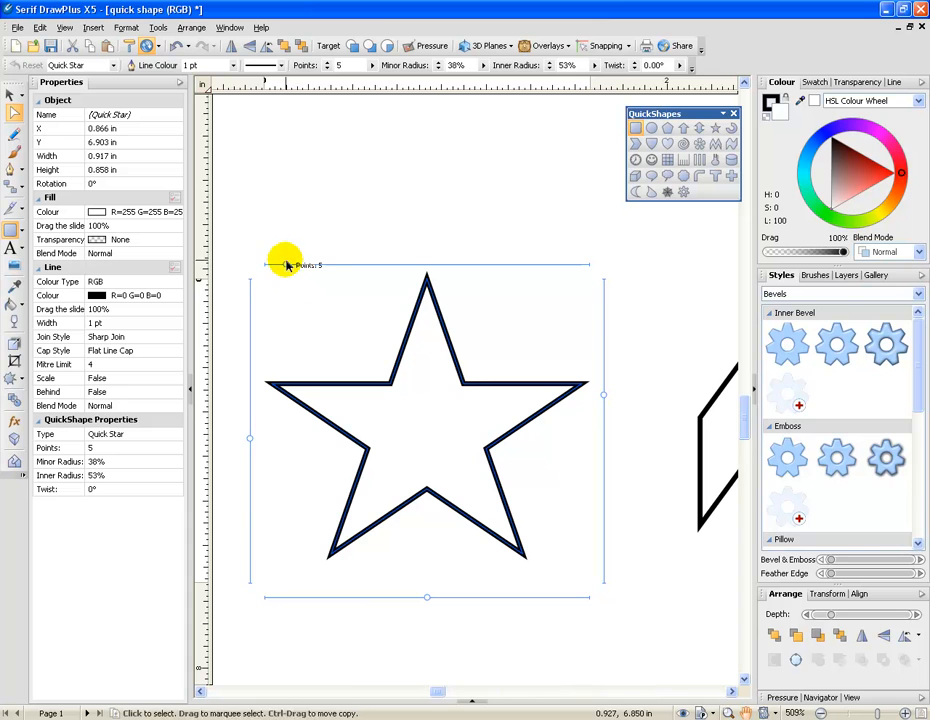
{"action": "left_click_drag", "start_coordinate": [287, 267], "coordinate": [309, 287]}
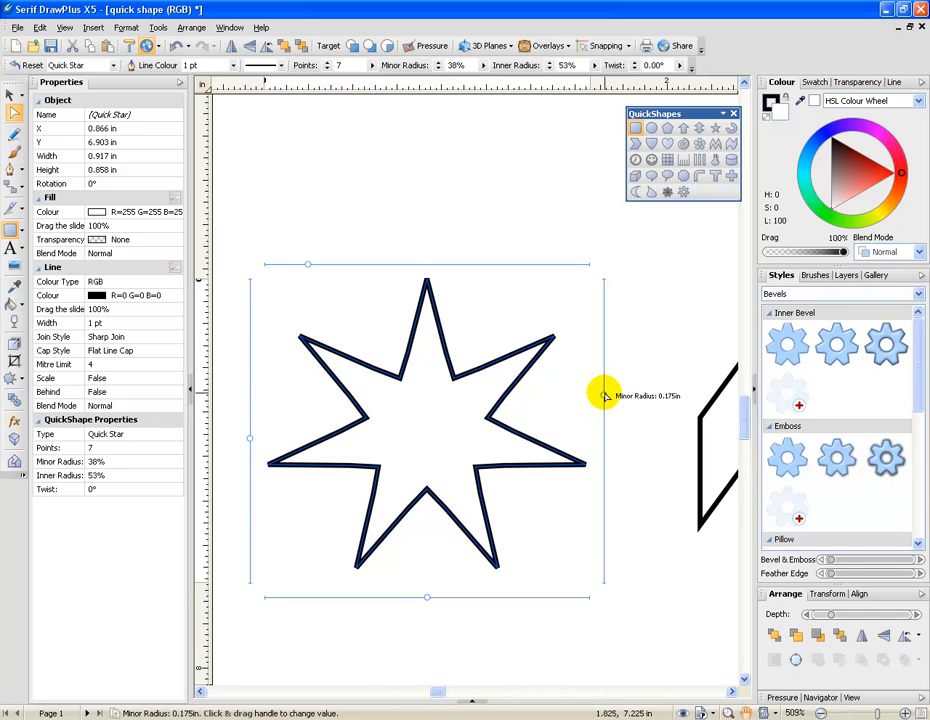
{"action": "left_click_drag", "start_coordinate": [603, 398], "coordinate": [646, 440]}
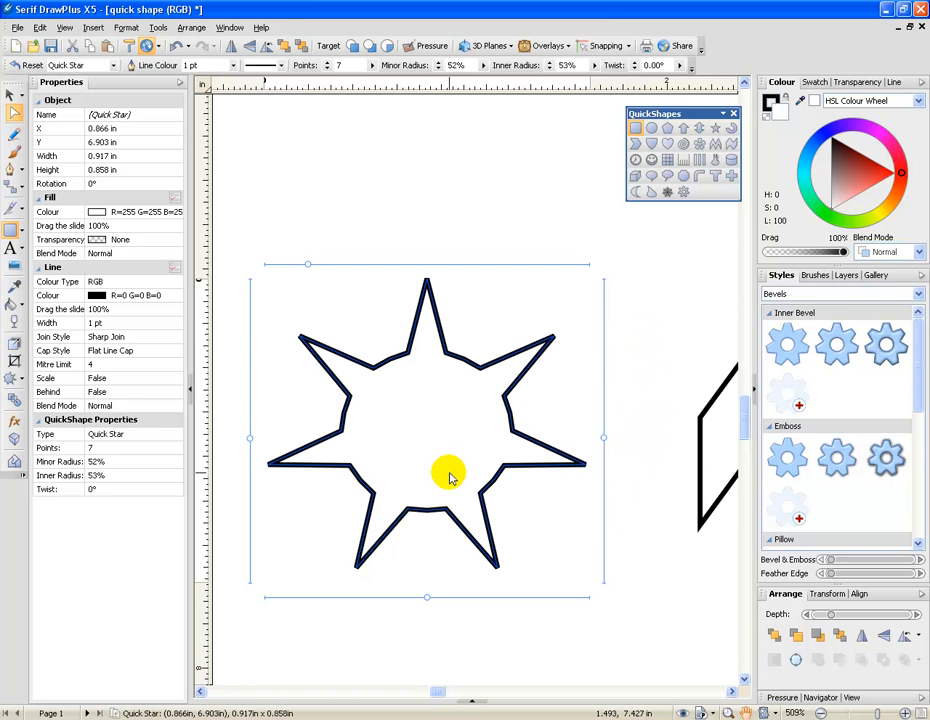
{"action": "left_click_drag", "start_coordinate": [427, 600], "coordinate": [401, 602]}
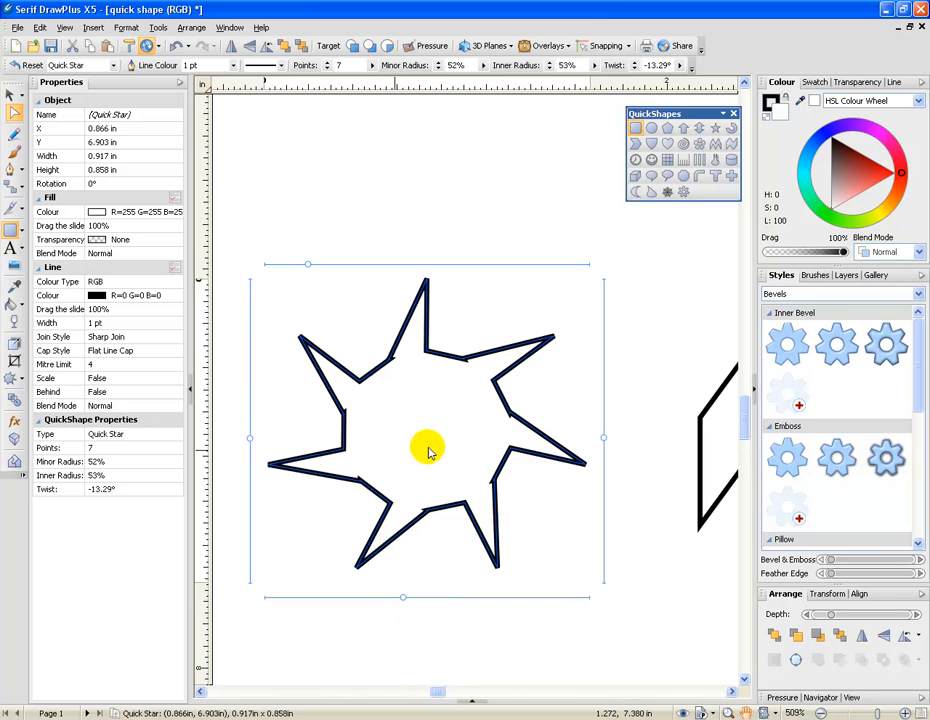
{"action": "left_click_drag", "start_coordinate": [250, 437], "coordinate": [284, 503]}
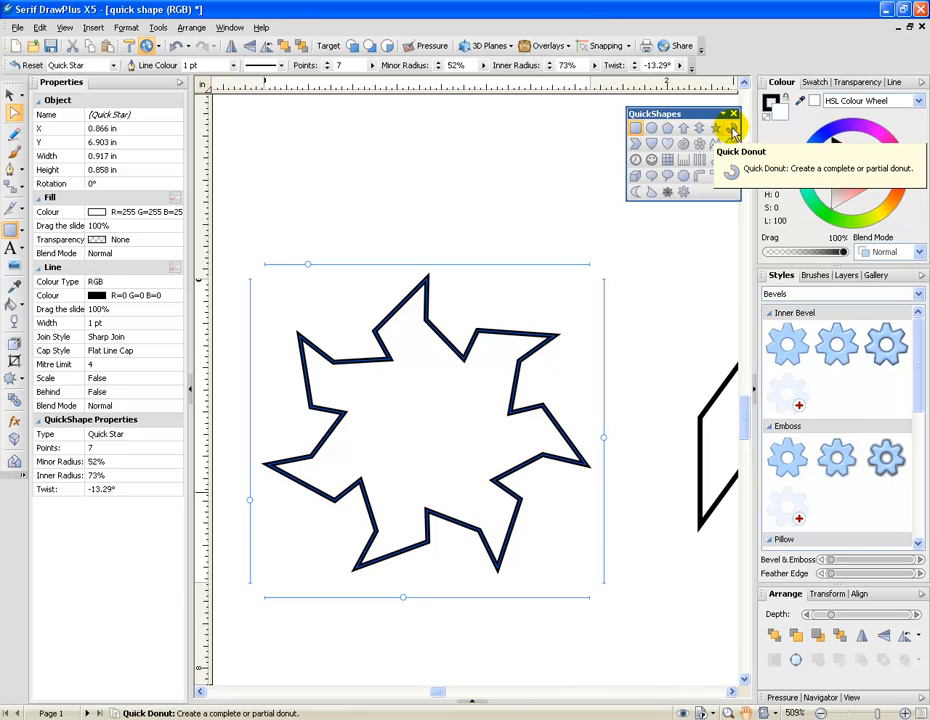
Set the donut's enclosed angle to 269.20° and its radius to 26%, and try its start angle, returning it to 0°
{"action": "left_click", "coordinate": [745, 712]}
{"action": "left_click_drag", "start_coordinate": [492, 550], "coordinate": [488, 121]}
{"action": "left_click_drag", "start_coordinate": [470, 432], "coordinate": [482, 390]}
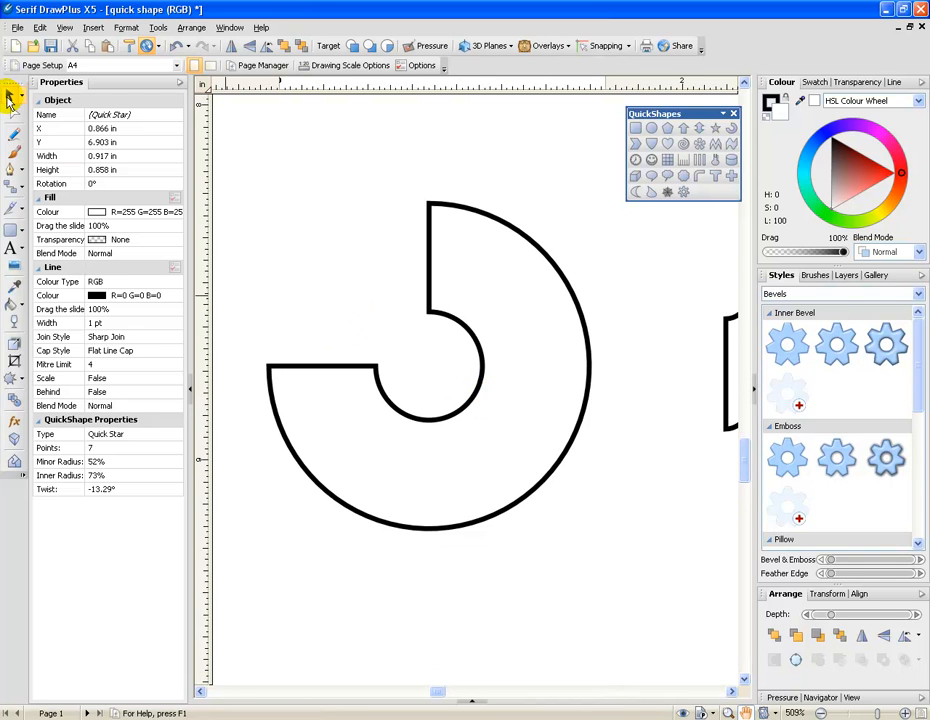
{"action": "left_click", "coordinate": [12, 118]}
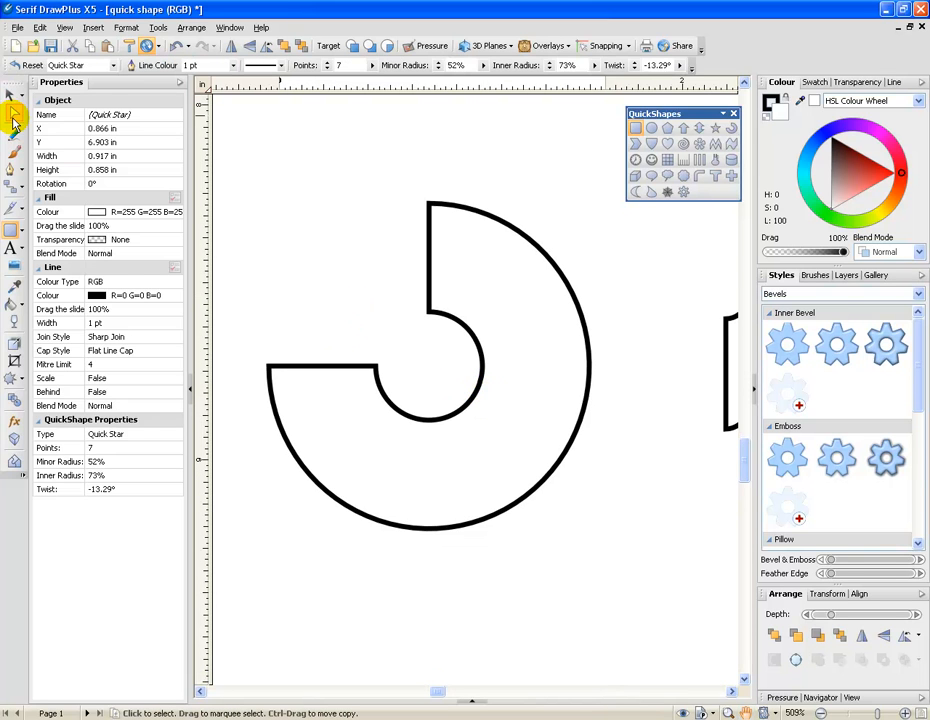
{"action": "left_click", "coordinate": [372, 442]}
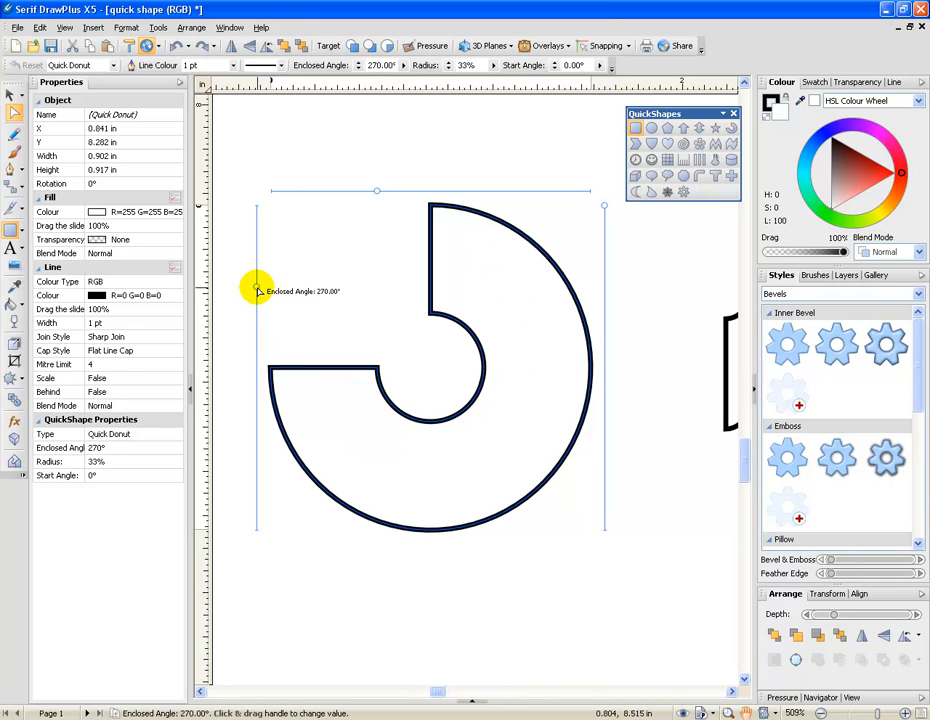
{"action": "left_click_drag", "start_coordinate": [257, 289], "coordinate": [320, 294]}
{"action": "left_click_drag", "start_coordinate": [377, 192], "coordinate": [353, 205]}
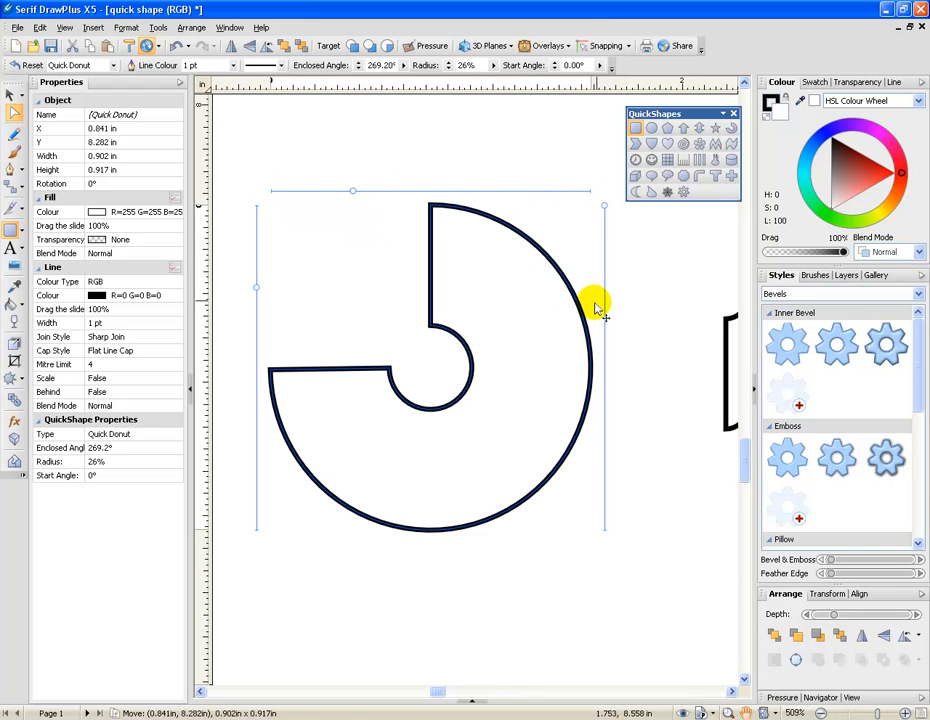
{"action": "left_click_drag", "start_coordinate": [604, 208], "coordinate": [630, 196]}
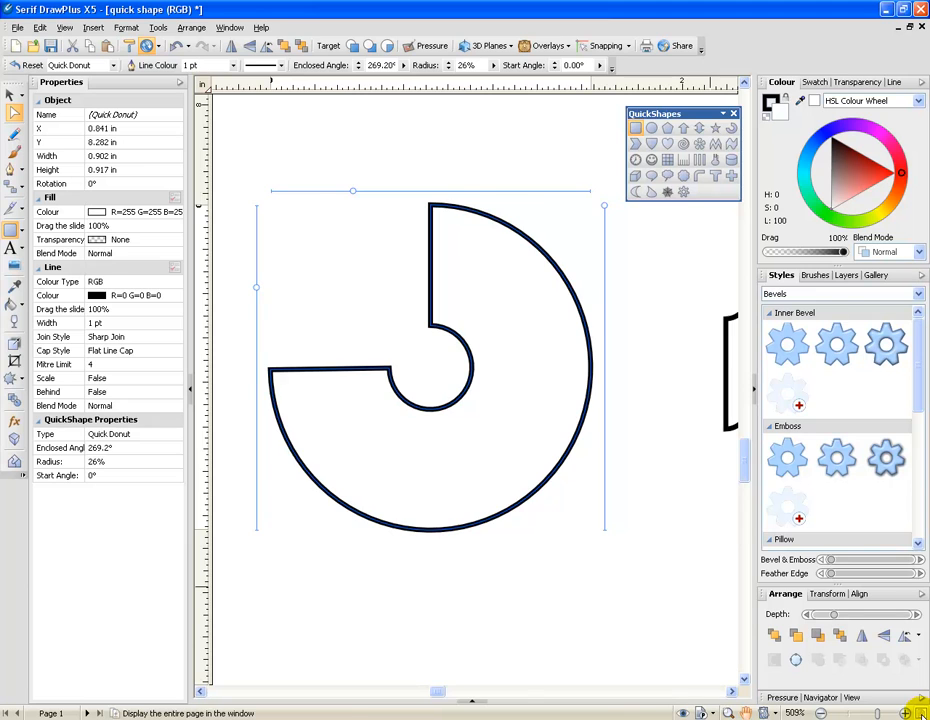
Turn the chevron at the head of the second column into an hourglass with a 47% left indent and 49% right indent
{"action": "left_click", "coordinate": [921, 712]}
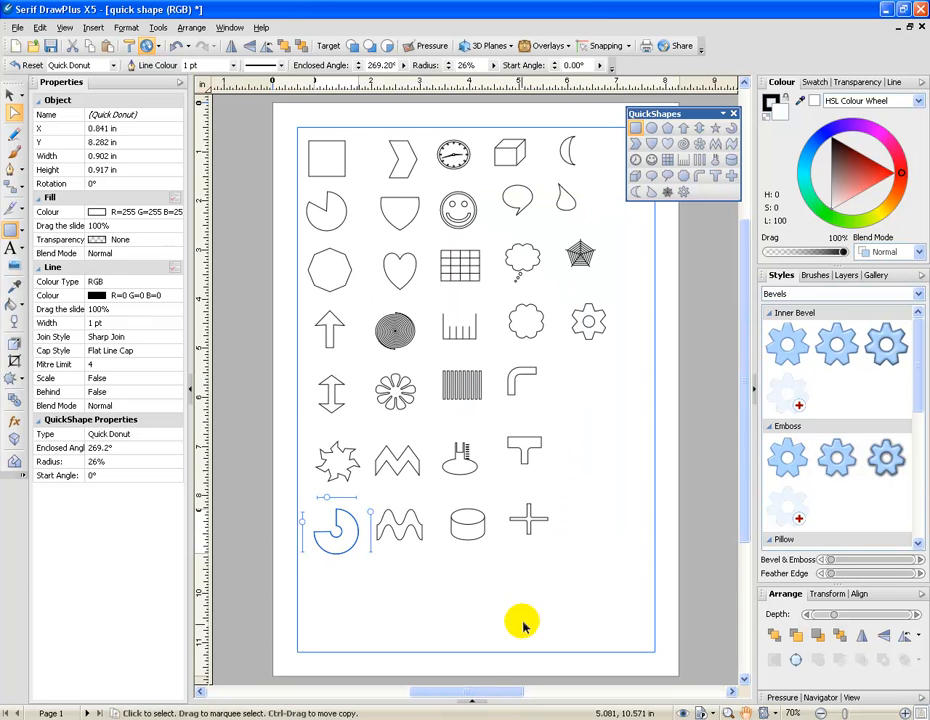
{"action": "left_click", "coordinate": [728, 712]}
{"action": "left_click_drag", "start_coordinate": [368, 132], "coordinate": [426, 191]}
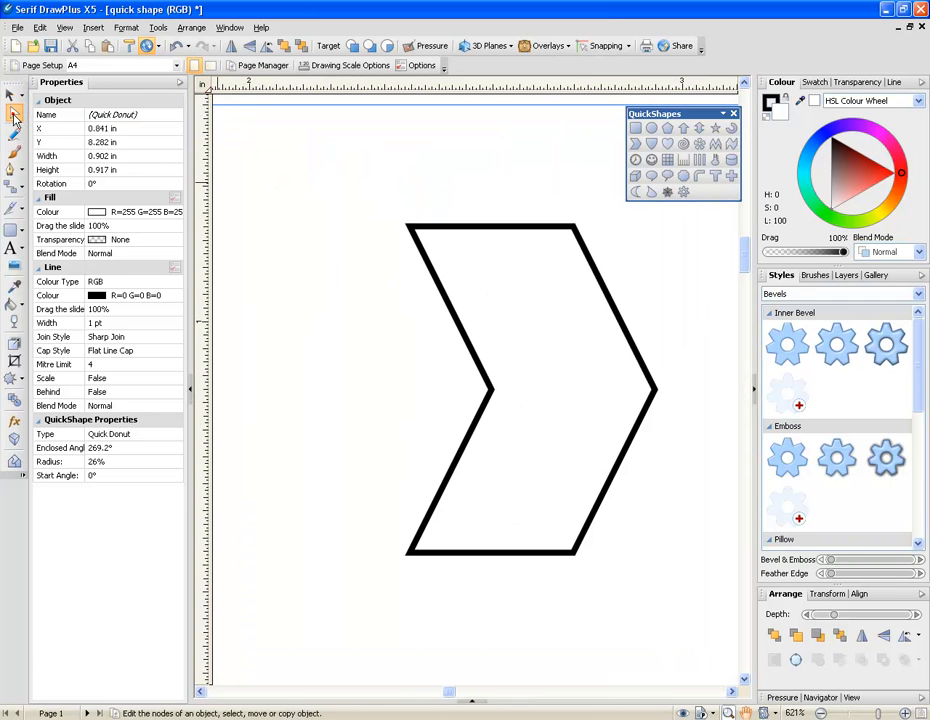
{"action": "left_click", "coordinate": [13, 115]}
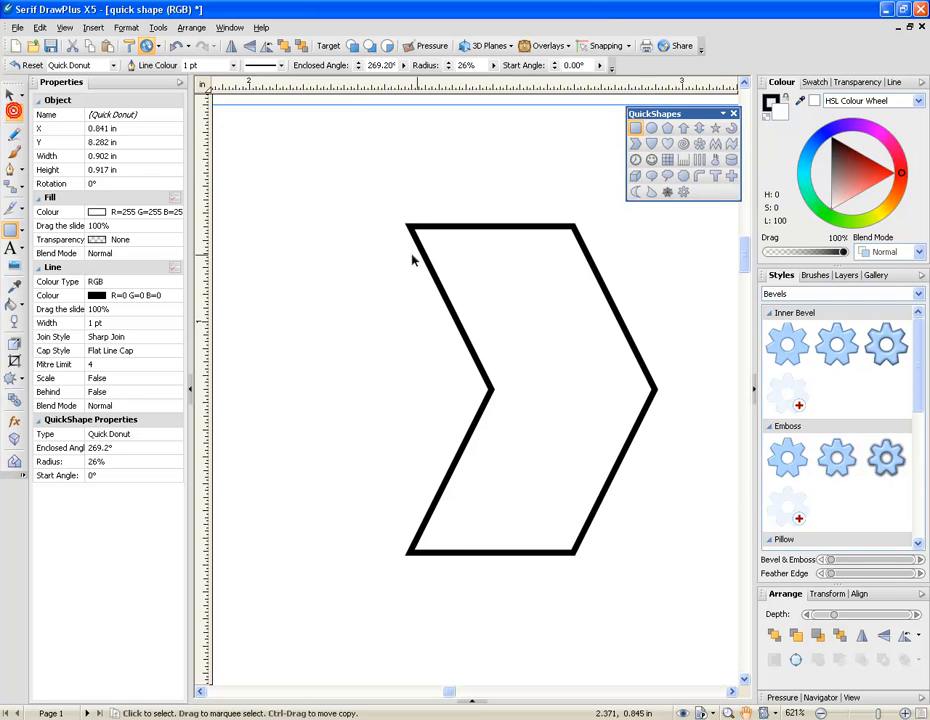
{"action": "left_click", "coordinate": [518, 328]}
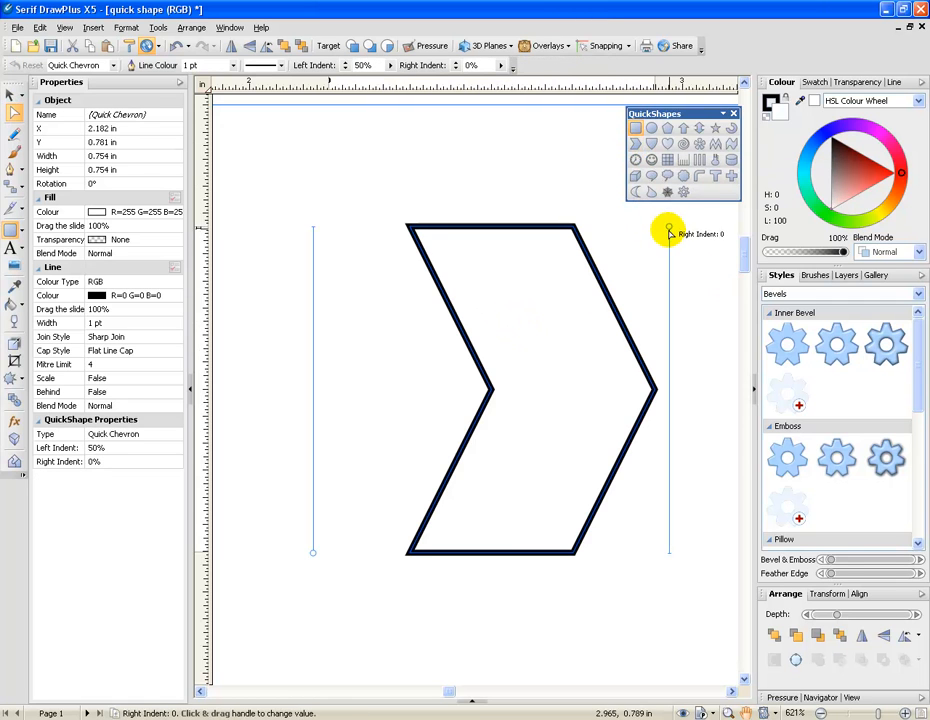
{"action": "mouse_move", "coordinate": [313, 552]}
{"action": "left_mouse_down"}
{"action": "mouse_move", "coordinate": [318, 186]}
{"action": "mouse_move", "coordinate": [307, 536]}
{"action": "left_mouse_up"}
{"action": "left_click_drag", "start_coordinate": [666, 226], "coordinate": [668, 604]}
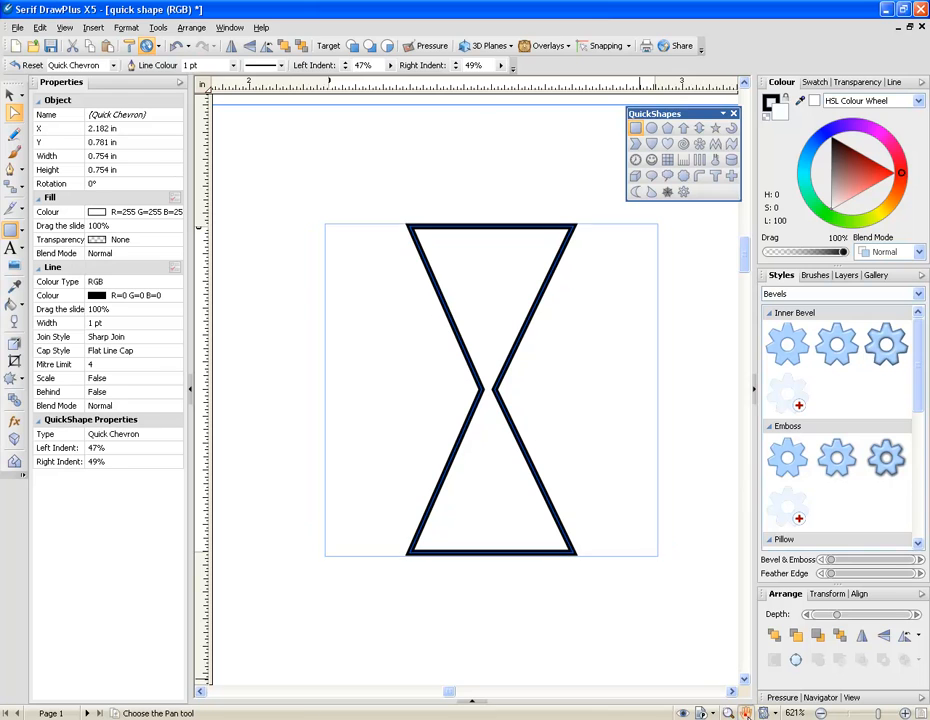
Try the style setting of the badge below the chevron and return it to style 0
{"action": "left_click", "coordinate": [745, 712]}
{"action": "left_click_drag", "start_coordinate": [625, 650], "coordinate": [575, 193]}
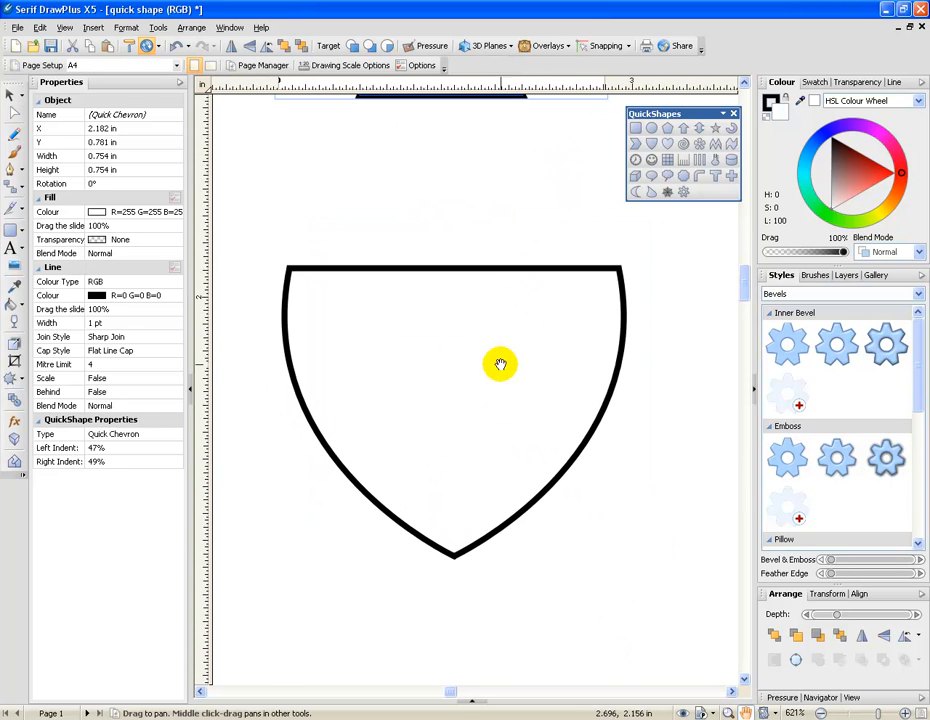
{"action": "left_click", "coordinate": [14, 113]}
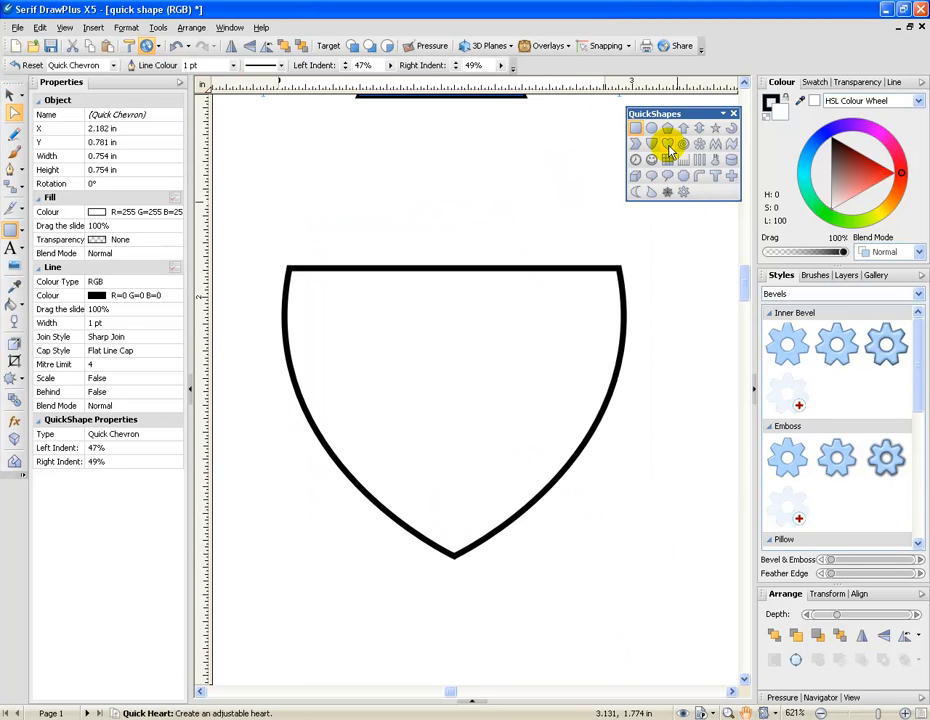
{"action": "left_click_drag", "start_coordinate": [656, 148], "coordinate": [462, 328]}
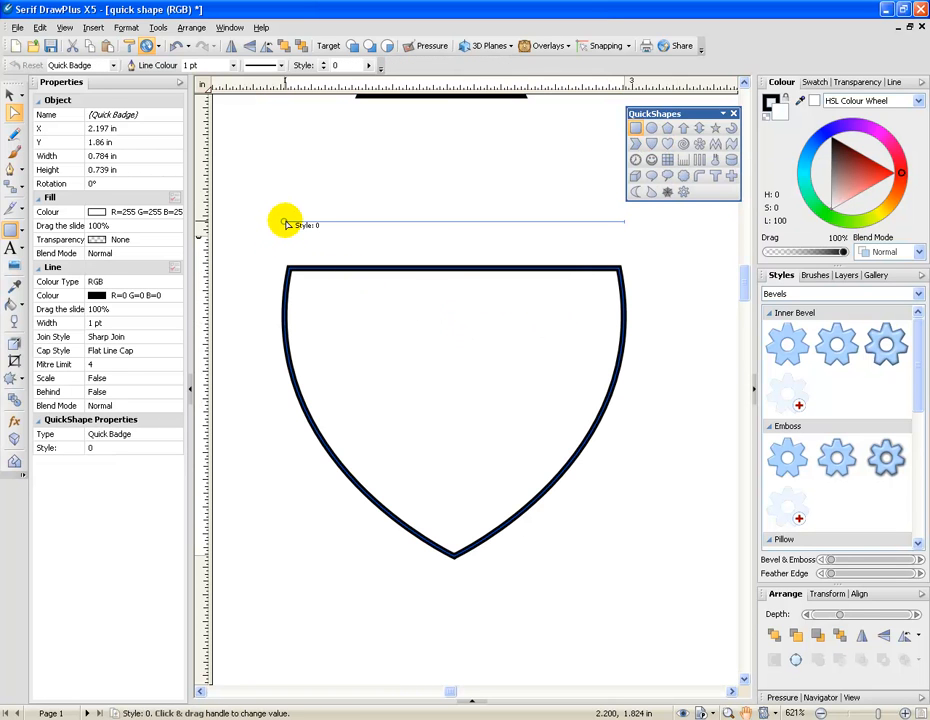
{"action": "mouse_move", "coordinate": [286, 222]}
{"action": "left_mouse_down"}
{"action": "mouse_move", "coordinate": [598, 237]}
{"action": "mouse_move", "coordinate": [560, 228]}
{"action": "mouse_move", "coordinate": [370, 243]}
{"action": "mouse_move", "coordinate": [312, 238]}
{"action": "mouse_move", "coordinate": [605, 241]}
{"action": "mouse_move", "coordinate": [430, 226]}
{"action": "mouse_move", "coordinate": [318, 228]}
{"action": "mouse_move", "coordinate": [614, 233]}
{"action": "mouse_move", "coordinate": [513, 222]}
{"action": "mouse_move", "coordinate": [272, 226]}
{"action": "left_mouse_up"}
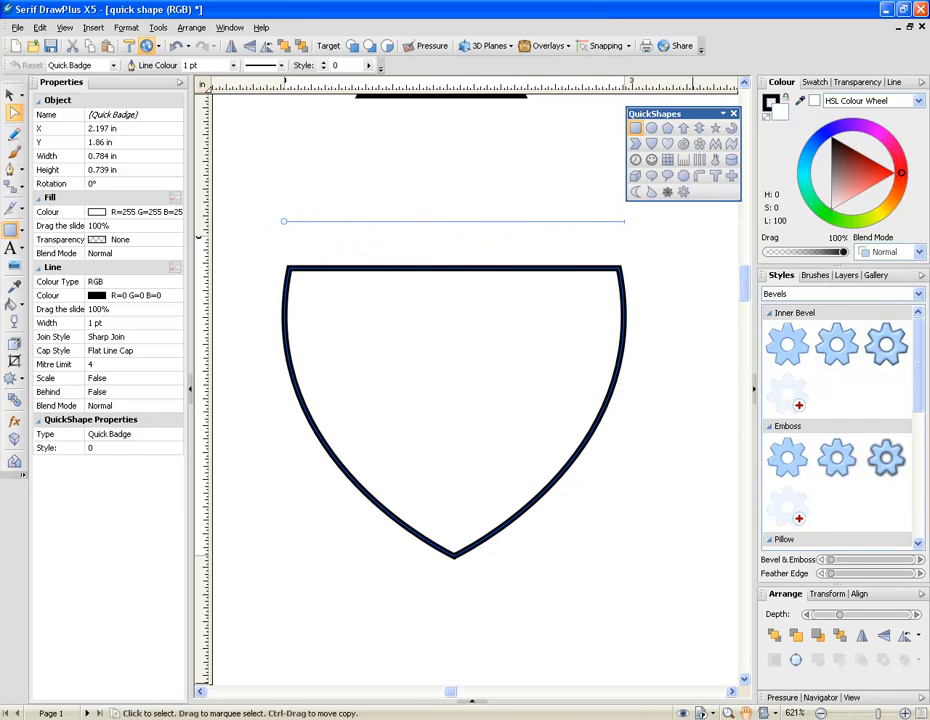
Adjust the centre height of the heart below the badge to 20%
{"action": "left_click", "coordinate": [746, 712]}
{"action": "left_click_drag", "start_coordinate": [556, 610], "coordinate": [565, 129]}
{"action": "left_click_drag", "start_coordinate": [470, 439], "coordinate": [494, 400]}
{"action": "left_click", "coordinate": [16, 195]}
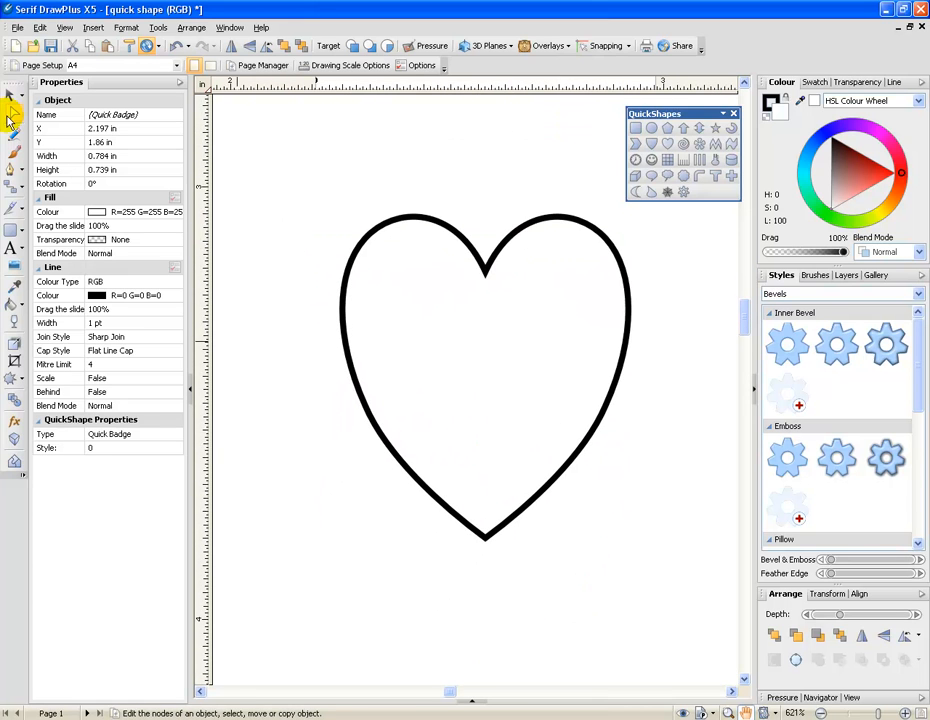
{"action": "left_click", "coordinate": [430, 380]}
{"action": "left_click", "coordinate": [321, 287]}
{"action": "mouse_move", "coordinate": [321, 276]}
{"action": "left_mouse_down"}
{"action": "mouse_move", "coordinate": [322, 228]}
{"action": "mouse_move", "coordinate": [336, 465]}
{"action": "mouse_move", "coordinate": [332, 270]}
{"action": "left_mouse_up"}
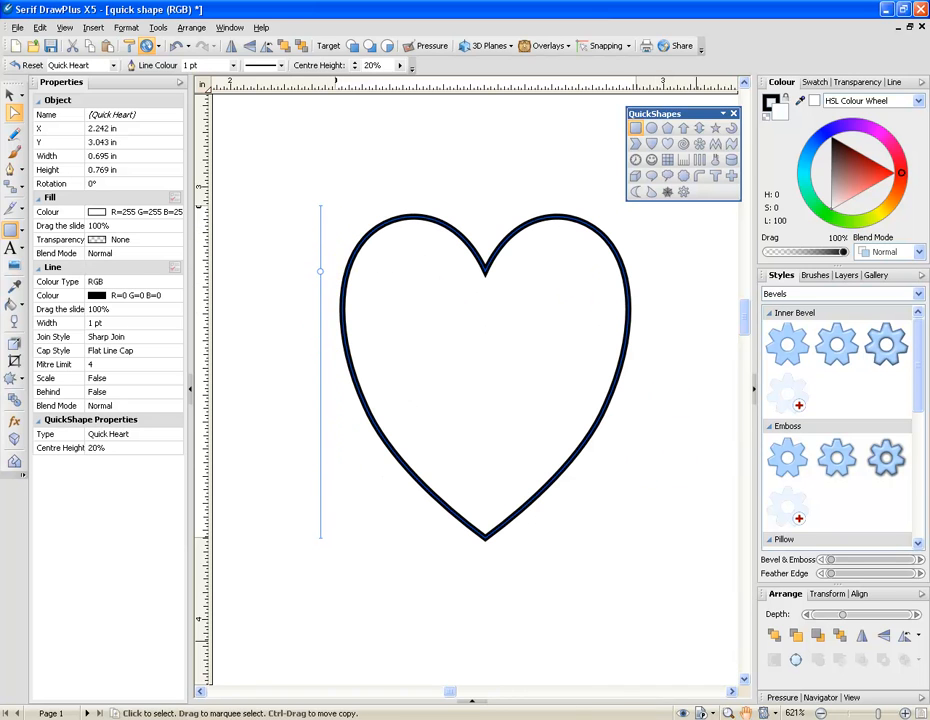
Give the spiral below the heart 4 arms and reduce its total turns to 0.336
{"action": "left_click", "coordinate": [740, 712]}
{"action": "left_click_drag", "start_coordinate": [617, 592], "coordinate": [608, 140]}
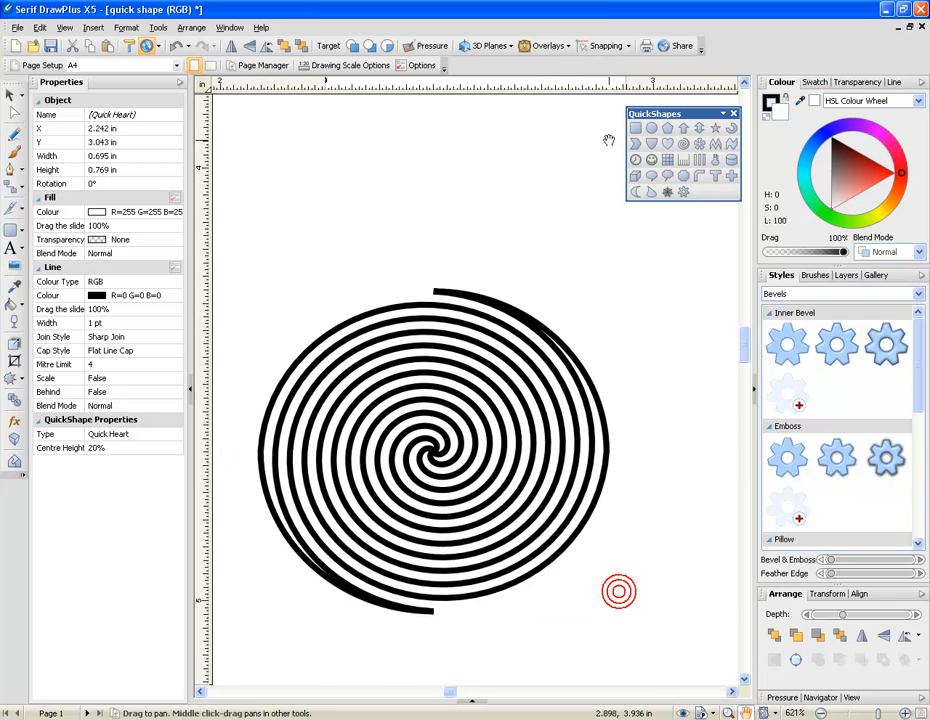
{"action": "left_click_drag", "start_coordinate": [528, 369], "coordinate": [596, 286]}
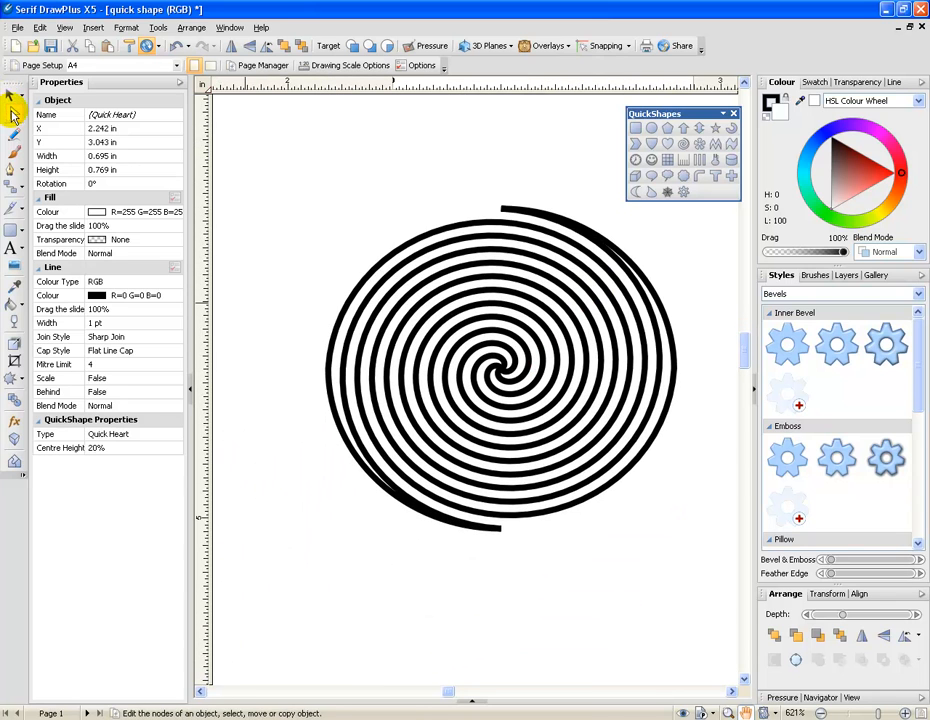
{"action": "left_click", "coordinate": [10, 94]}
{"action": "left_click", "coordinate": [550, 344]}
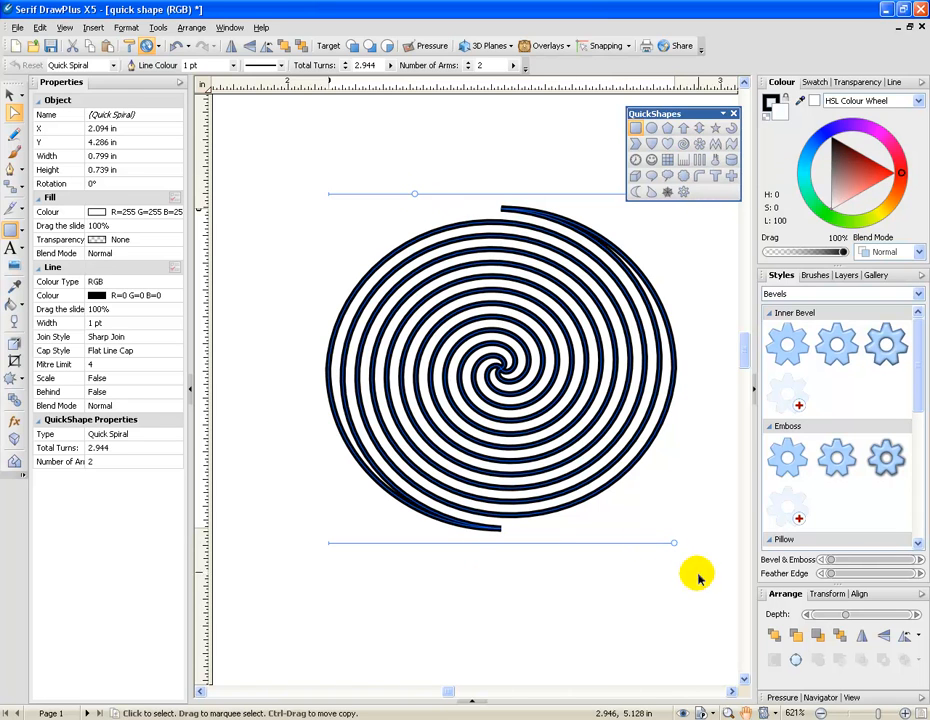
{"action": "left_click_drag", "start_coordinate": [675, 545], "coordinate": [436, 555]}
{"action": "left_click_drag", "start_coordinate": [417, 196], "coordinate": [430, 232]}
{"action": "left_click_drag", "start_coordinate": [377, 233], "coordinate": [601, 240]}
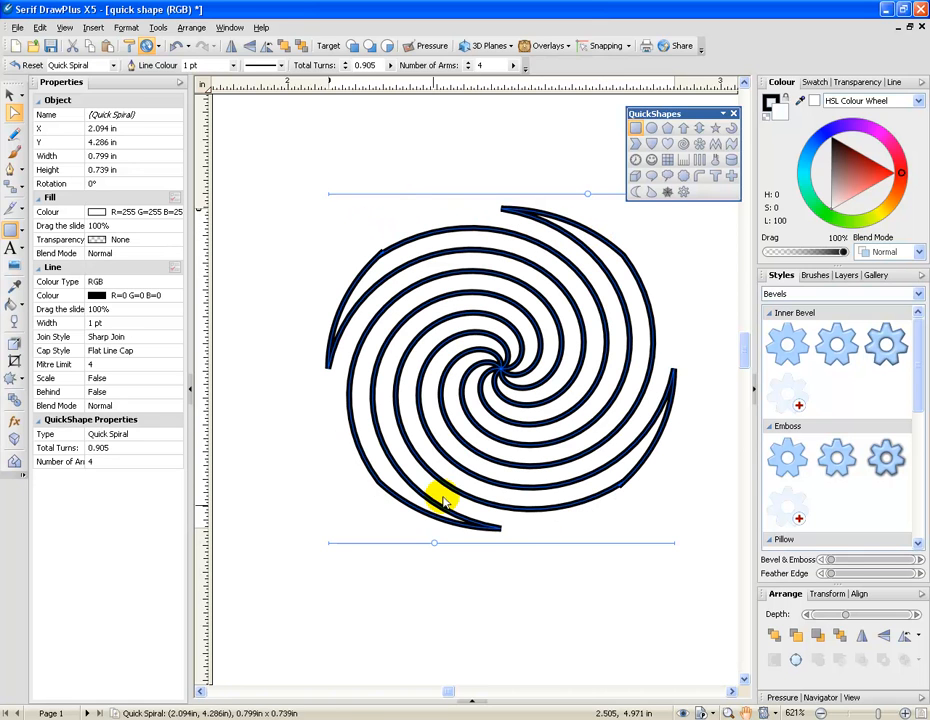
{"action": "left_click_drag", "start_coordinate": [434, 546], "coordinate": [367, 544]}
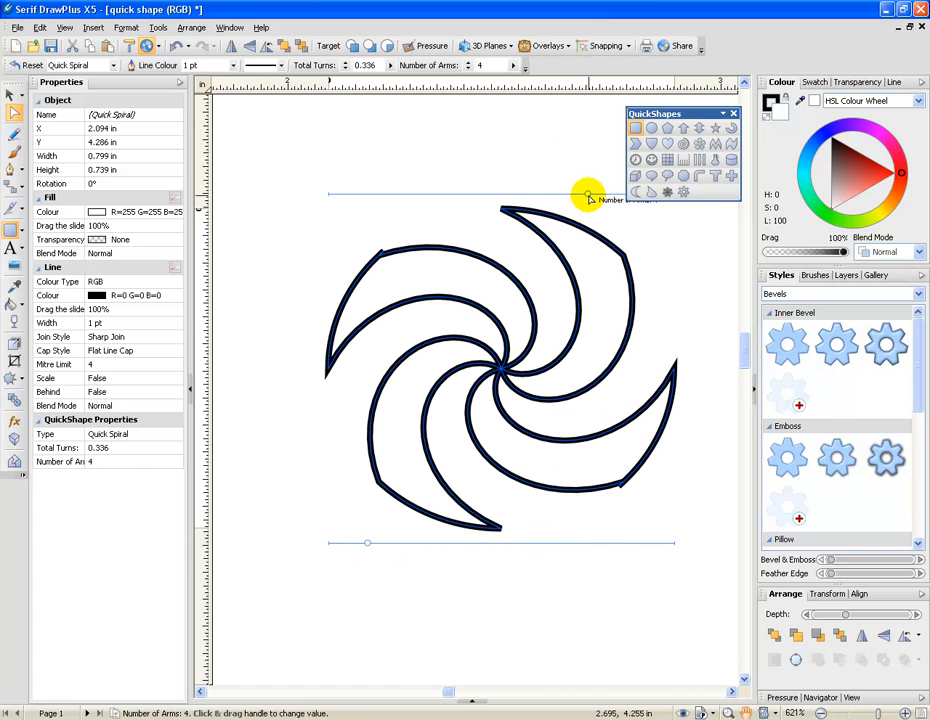
Reduce the spiral's number of arms to 2
{"action": "left_click_drag", "start_coordinate": [588, 196], "coordinate": [456, 201]}
{"action": "left_click_drag", "start_coordinate": [395, 217], "coordinate": [414, 214]}
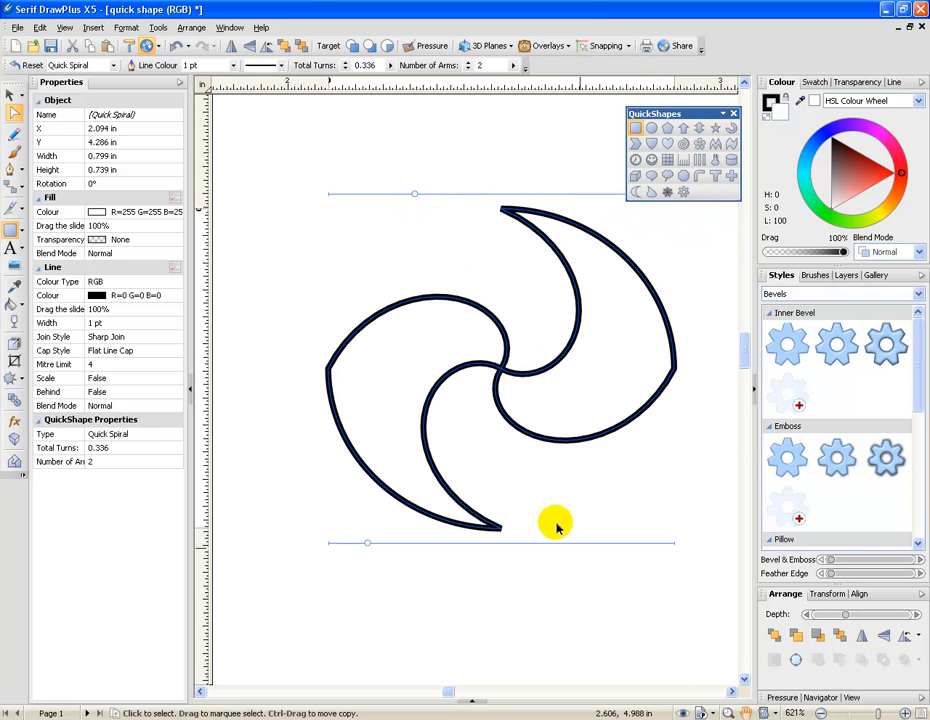
Reduce the petal shape below the spiral to 7 petals, moving the QuickShapes palette clear of the shape
{"action": "left_click", "coordinate": [745, 713]}
{"action": "left_click_drag", "start_coordinate": [572, 630], "coordinate": [561, 565]}
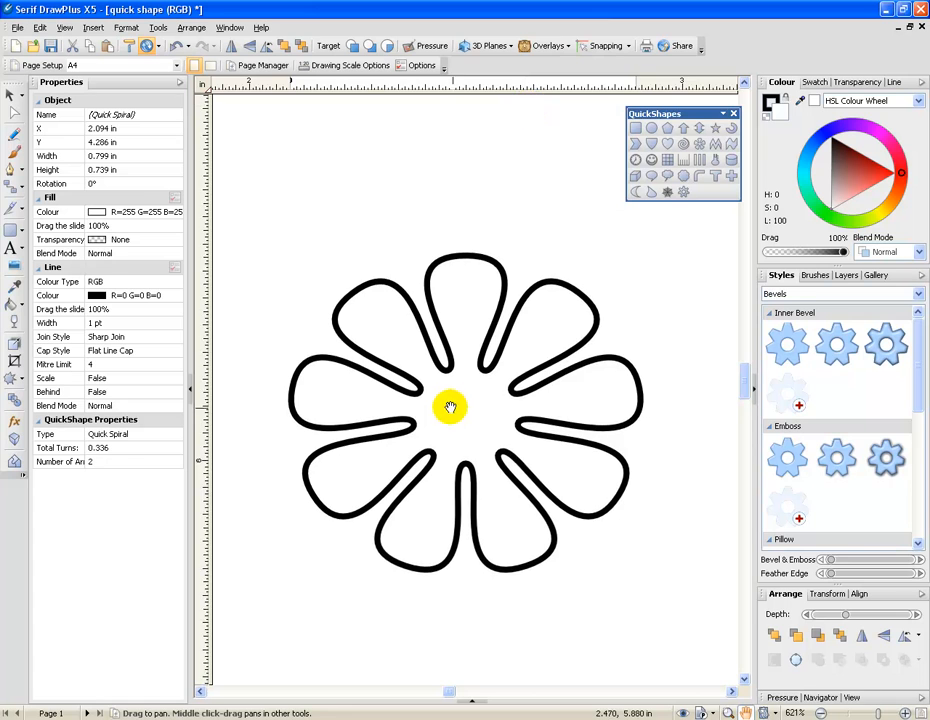
{"action": "left_click_drag", "start_coordinate": [457, 415], "coordinate": [477, 322]}
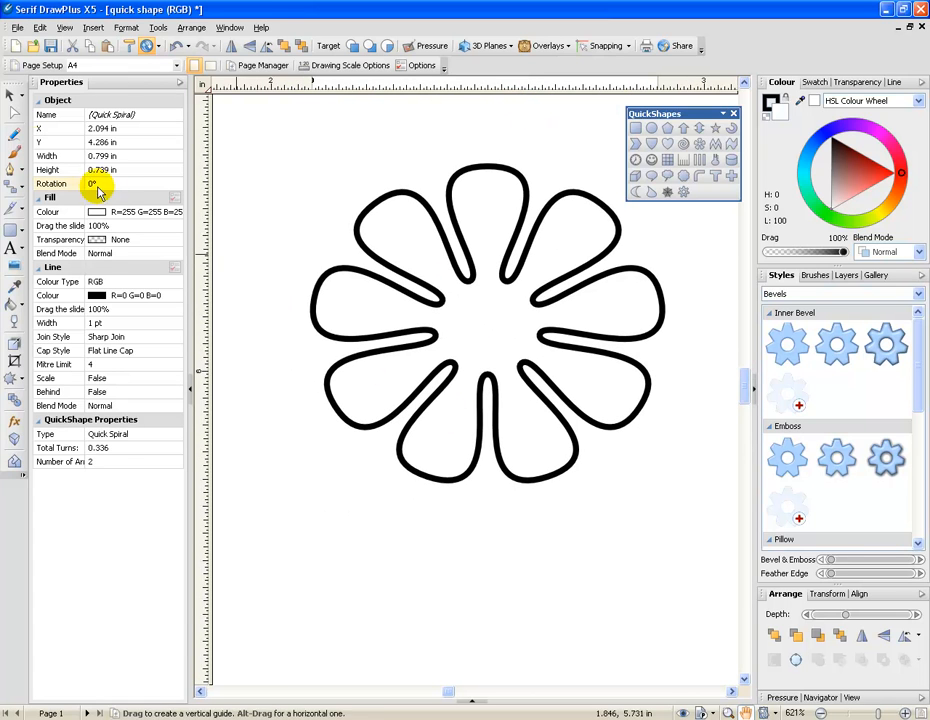
{"action": "left_click", "coordinate": [13, 115]}
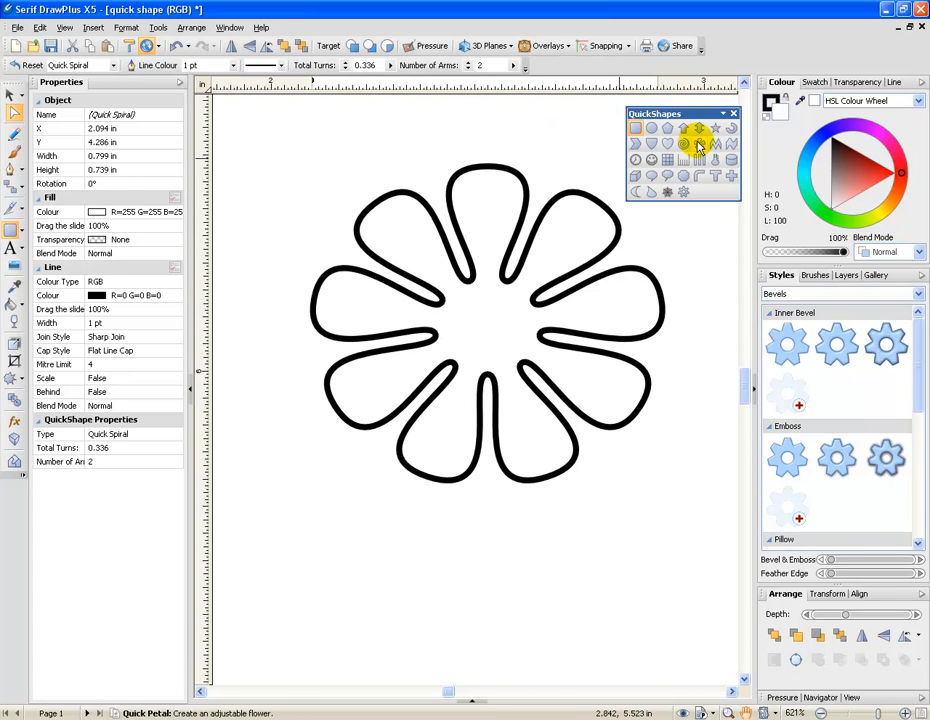
{"action": "left_click", "coordinate": [703, 150]}
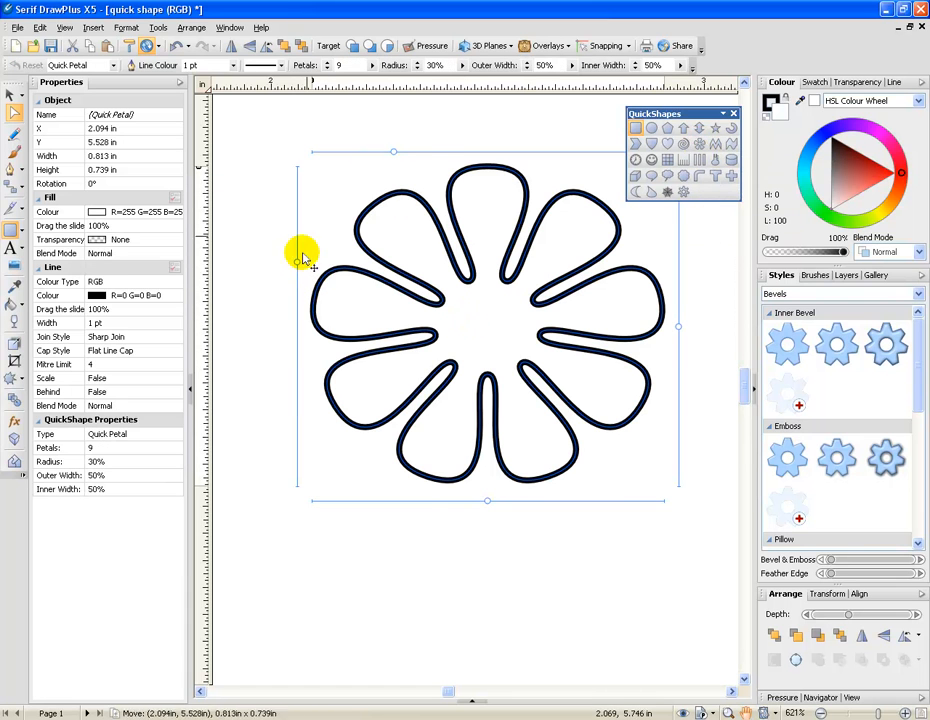
{"action": "left_click_drag", "start_coordinate": [660, 114], "coordinate": [647, 582]}
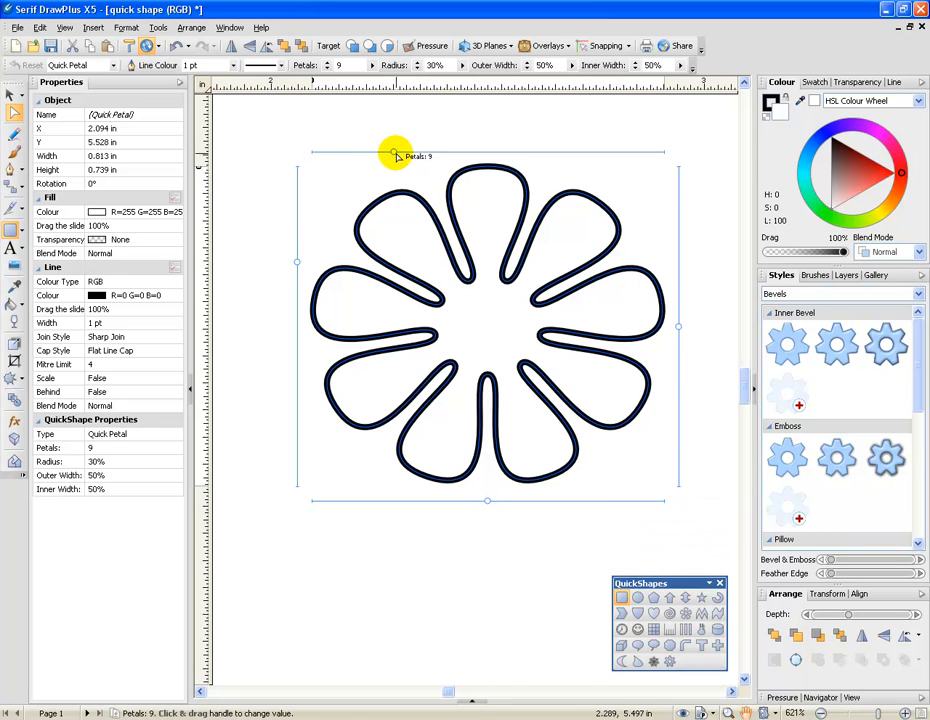
{"action": "left_click_drag", "start_coordinate": [396, 156], "coordinate": [369, 152]}
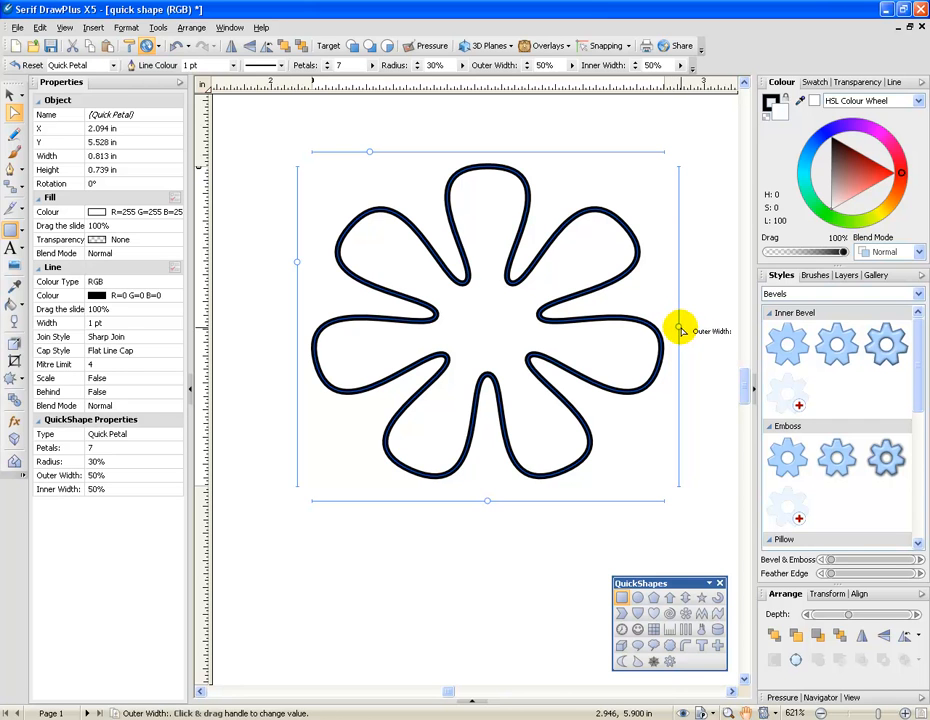
Set the petal shape's outer width to 49%, inner width to 34% and radius to 28%
{"action": "mouse_move", "coordinate": [679, 329]}
{"action": "left_mouse_down"}
{"action": "mouse_move", "coordinate": [686, 240]}
{"action": "mouse_move", "coordinate": [677, 322]}
{"action": "left_mouse_up"}
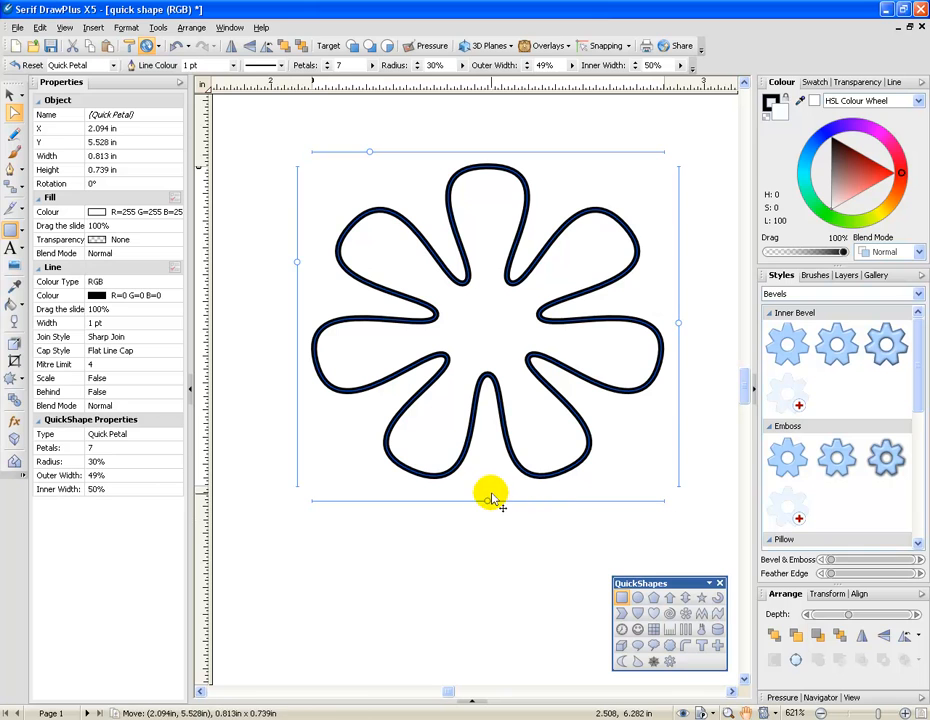
{"action": "left_click_drag", "start_coordinate": [487, 504], "coordinate": [425, 498]}
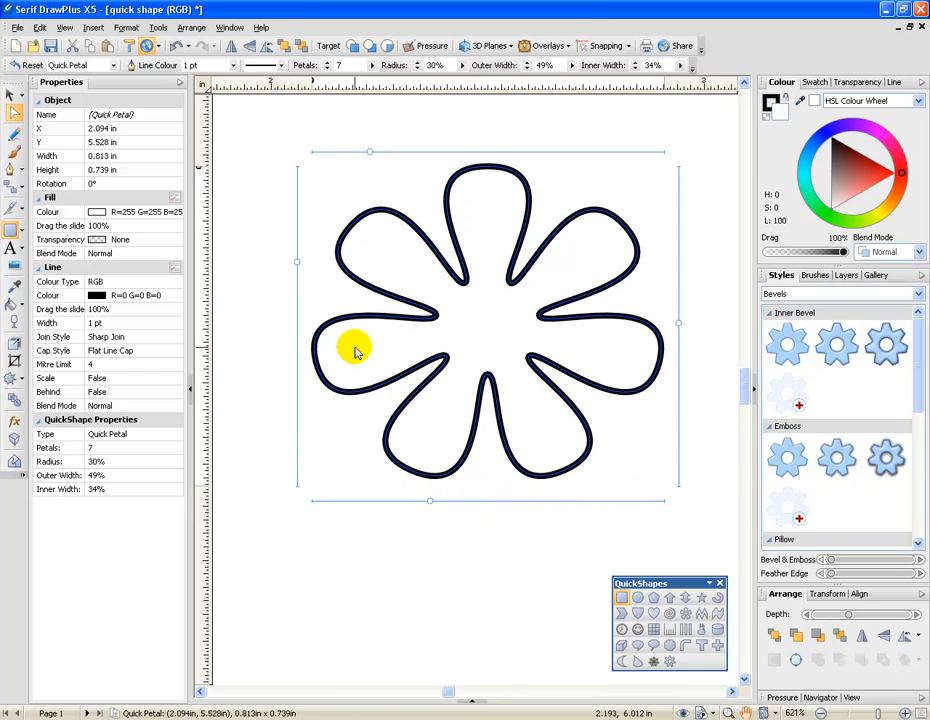
{"action": "left_click_drag", "start_coordinate": [310, 266], "coordinate": [350, 262]}
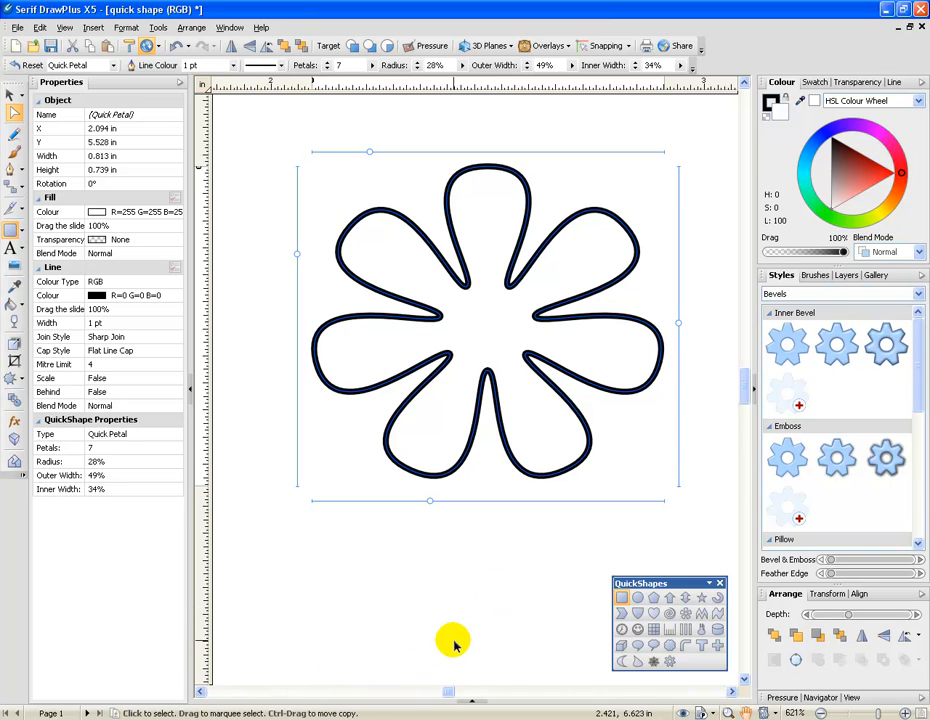
Give the zigzag below the petal shape 4 peaks and a bottom height of 85%
{"action": "left_click", "coordinate": [749, 713]}
{"action": "left_click_drag", "start_coordinate": [473, 604], "coordinate": [440, 139]}
{"action": "left_click_drag", "start_coordinate": [455, 269], "coordinate": [489, 175]}
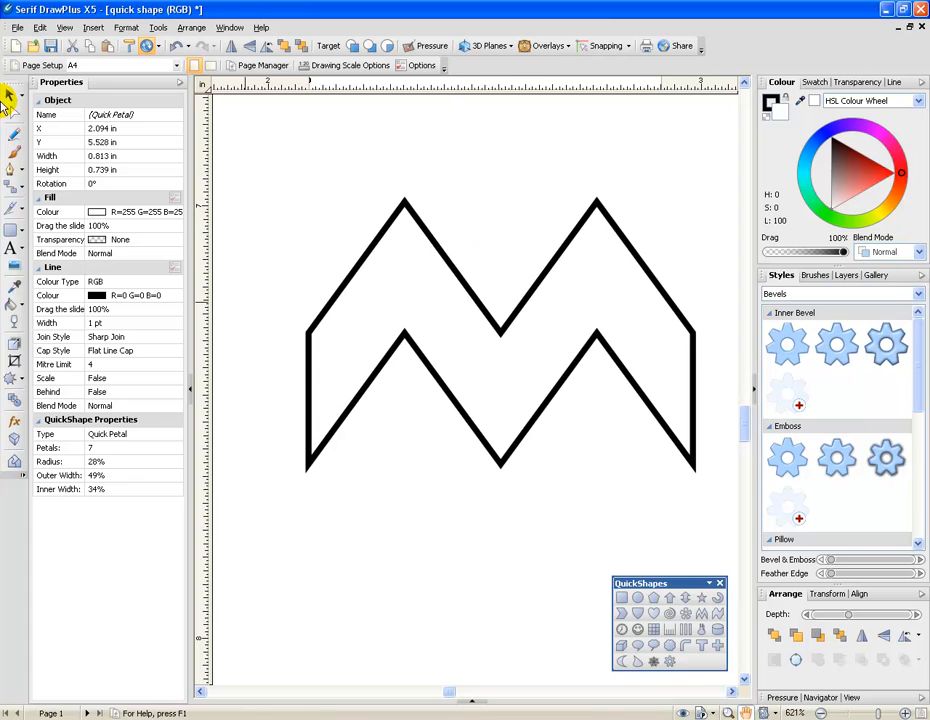
{"action": "left_click", "coordinate": [12, 112]}
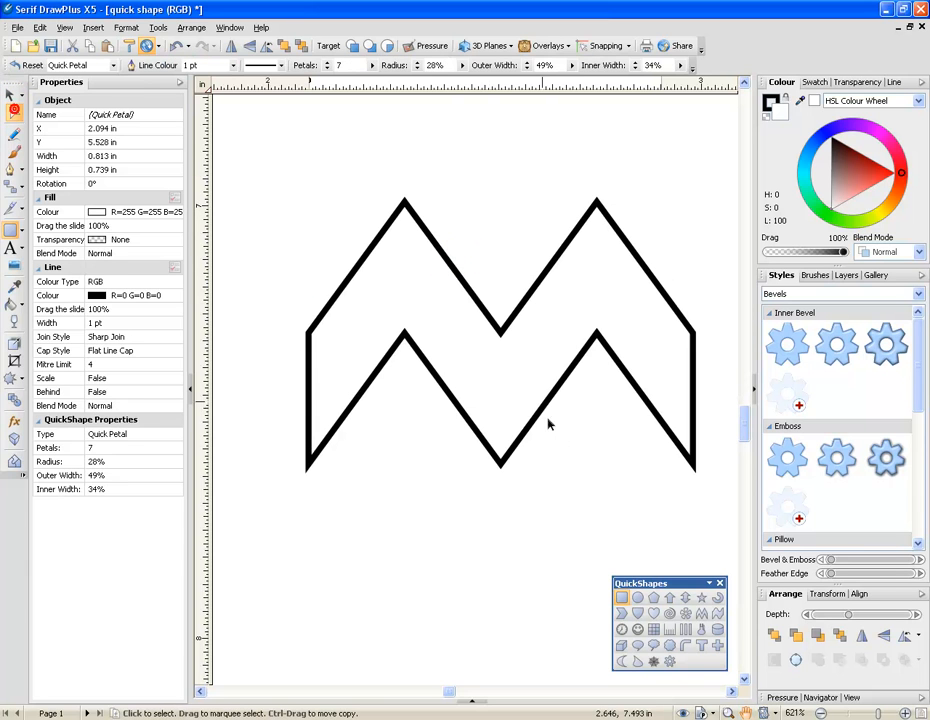
{"action": "left_click", "coordinate": [521, 357]}
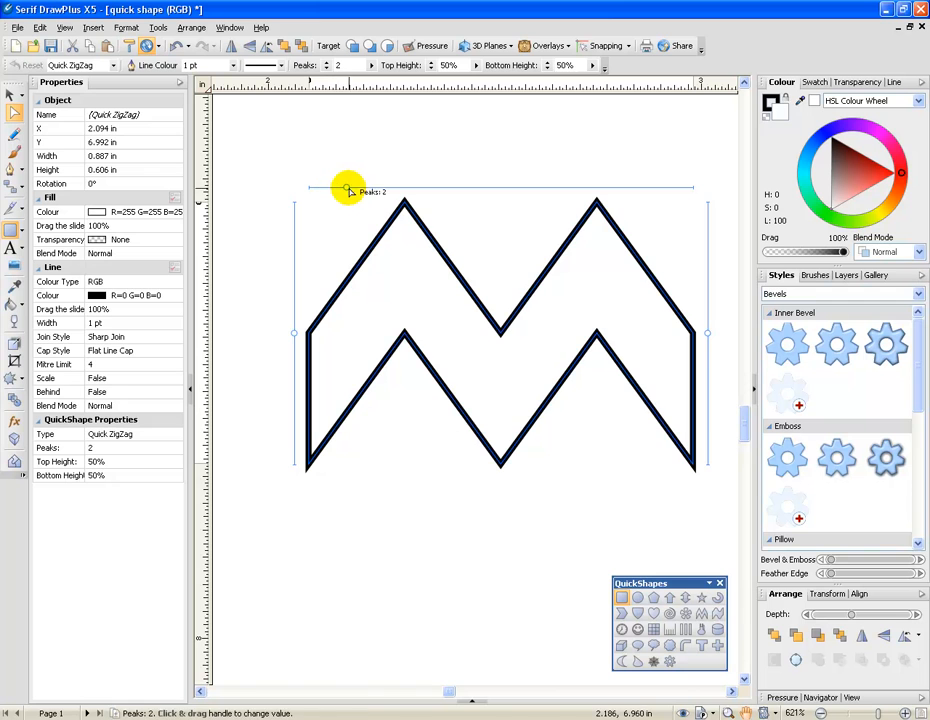
{"action": "left_click_drag", "start_coordinate": [346, 187], "coordinate": [400, 197]}
{"action": "left_click_drag", "start_coordinate": [708, 335], "coordinate": [722, 470]}
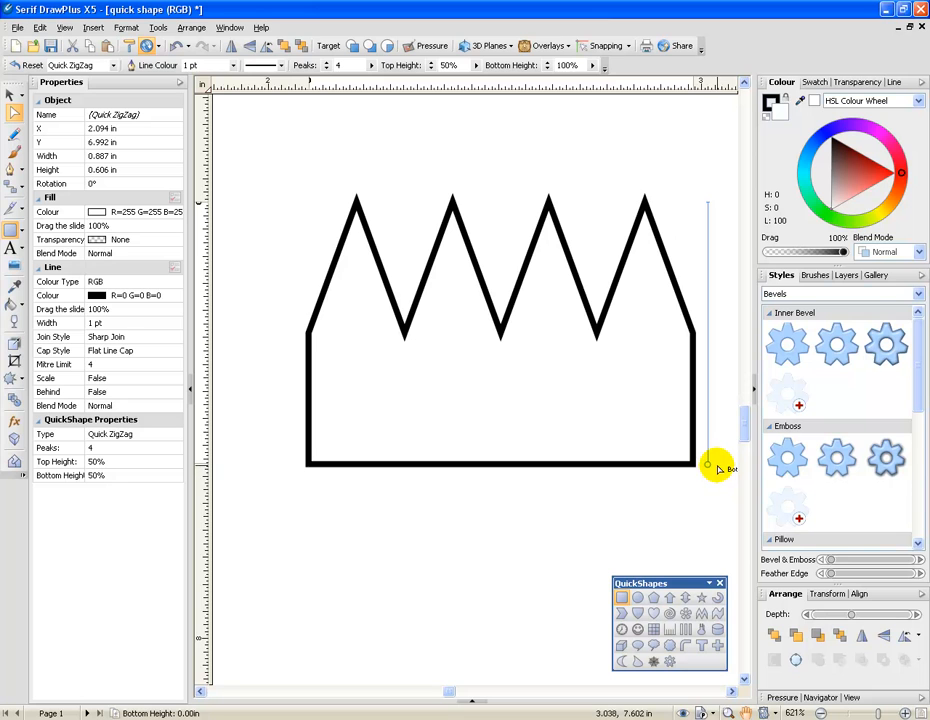
{"action": "left_click_drag", "start_coordinate": [720, 466], "coordinate": [721, 433]}
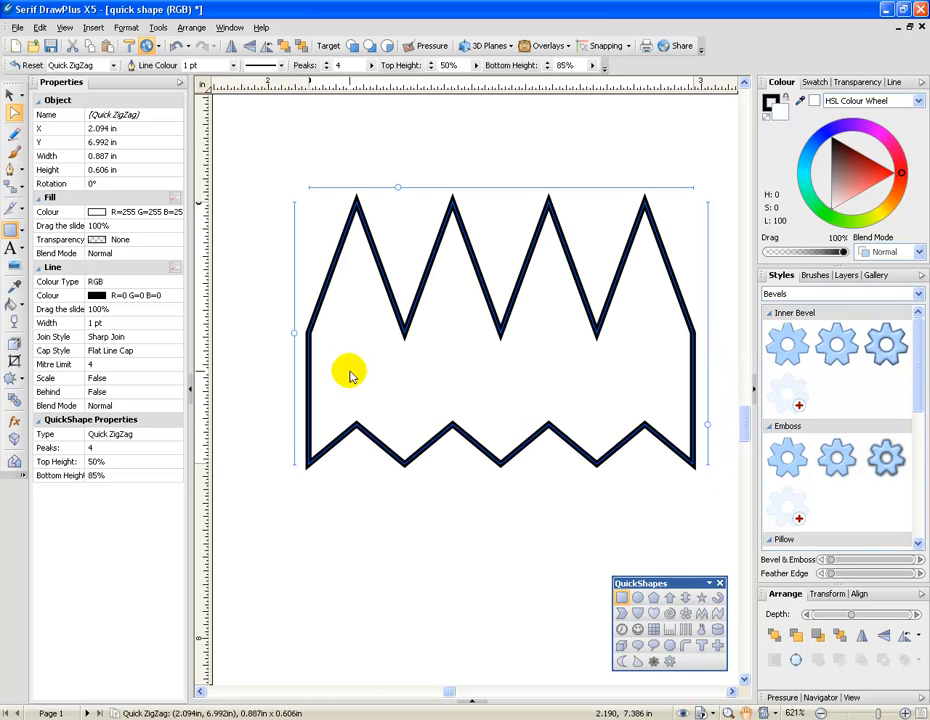
Change the zigzag to a crown outline with 3 peaks, 35% top height and 100% bottom height
{"action": "left_click_drag", "start_coordinate": [291, 337], "coordinate": [309, 296]}
{"action": "left_click_drag", "start_coordinate": [710, 426], "coordinate": [706, 415]}
{"action": "left_click_drag", "start_coordinate": [396, 187], "coordinate": [363, 193]}
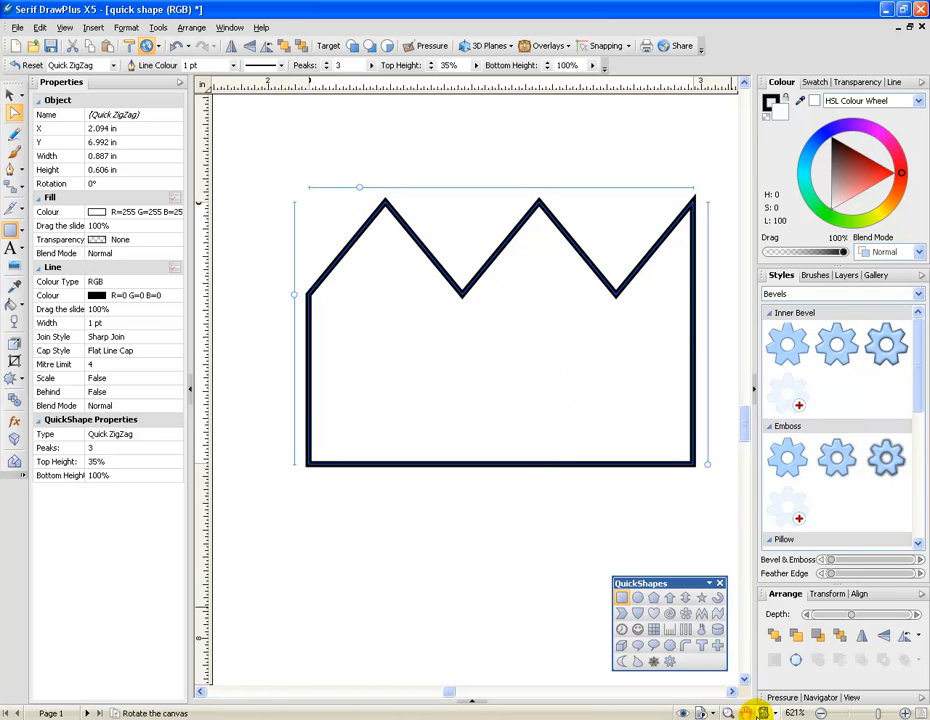
Flatten the base of the wave below the zigzag to 100% bottom height, with 16% top height and 1 peak
{"action": "left_click", "coordinate": [747, 713]}
{"action": "left_click_drag", "start_coordinate": [482, 642], "coordinate": [430, 98]}
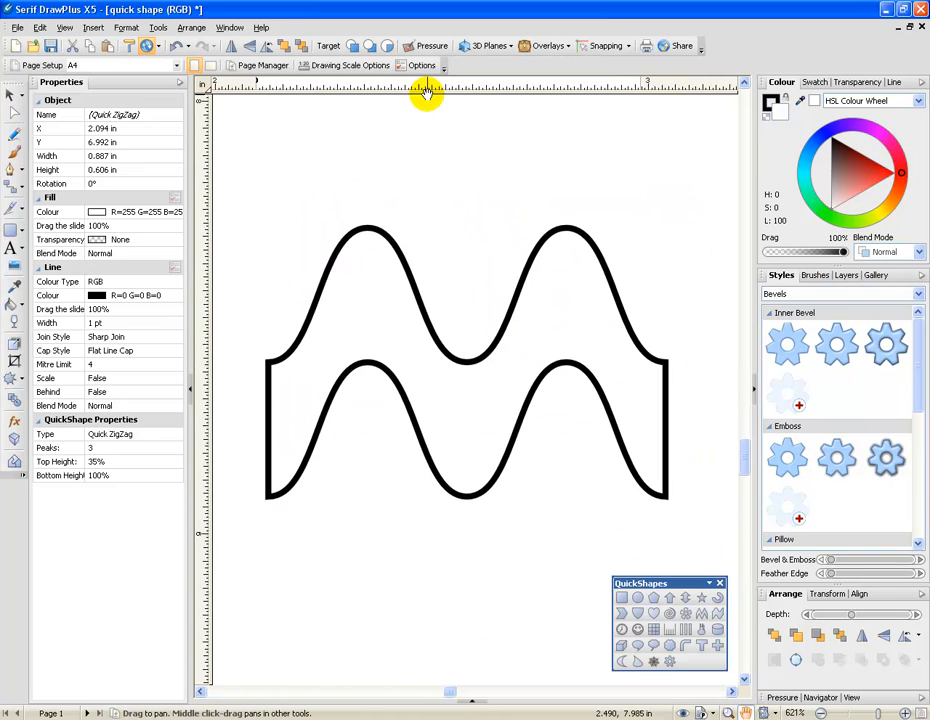
{"action": "left_click", "coordinate": [14, 114]}
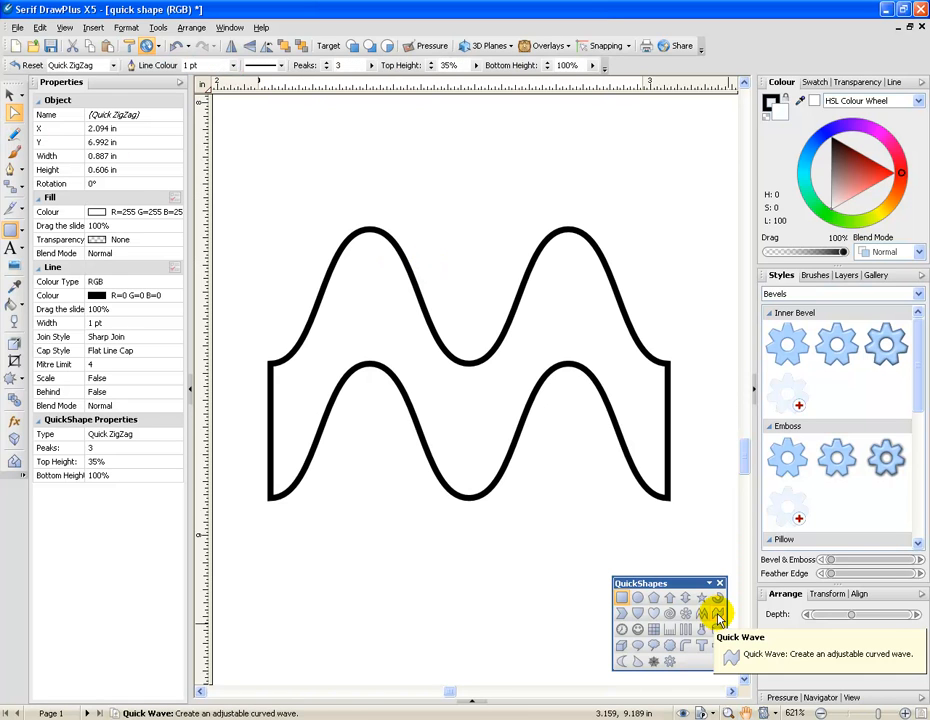
{"action": "left_click", "coordinate": [413, 380]}
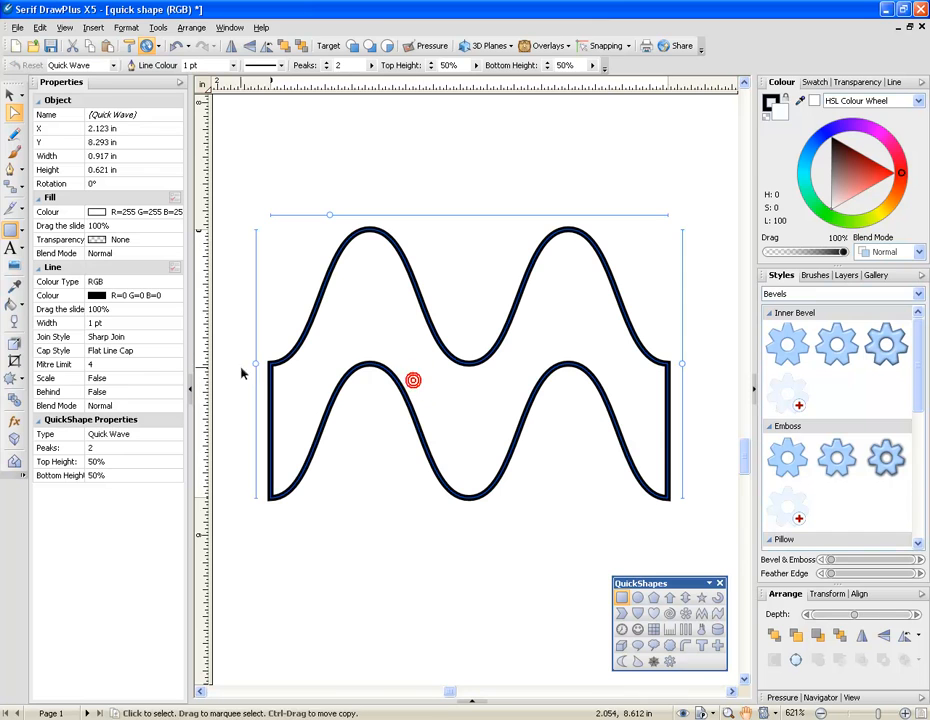
{"action": "mouse_move", "coordinate": [329, 214]}
{"action": "left_mouse_down"}
{"action": "mouse_move", "coordinate": [573, 235]}
{"action": "mouse_move", "coordinate": [289, 249]}
{"action": "mouse_move", "coordinate": [573, 222]}
{"action": "mouse_move", "coordinate": [396, 218]}
{"action": "mouse_move", "coordinate": [265, 234]}
{"action": "mouse_move", "coordinate": [329, 222]}
{"action": "left_mouse_up"}
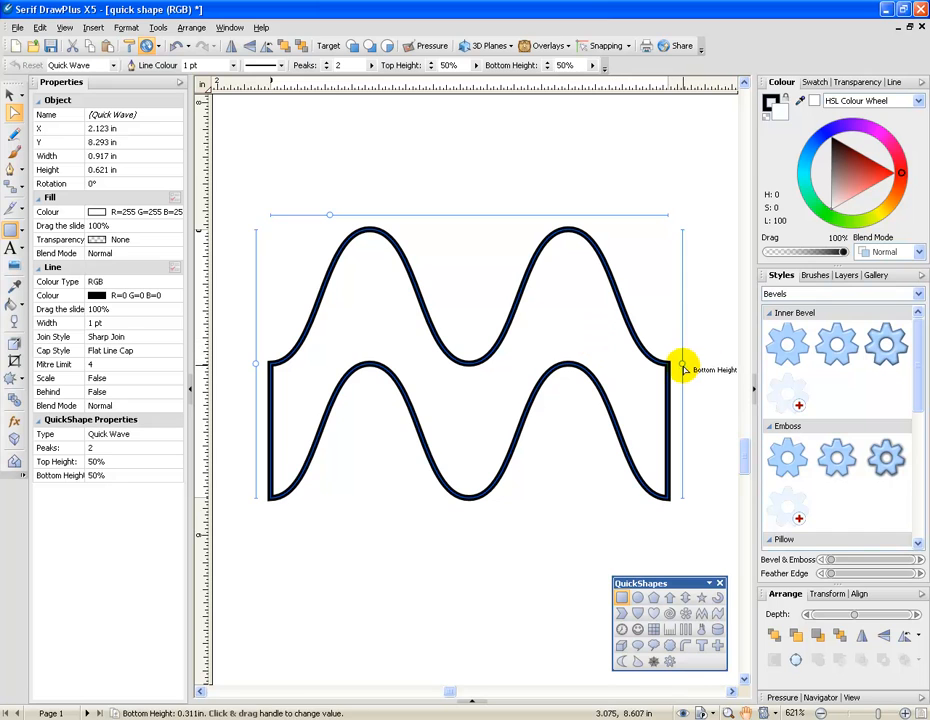
{"action": "left_click_drag", "start_coordinate": [682, 366], "coordinate": [683, 531]}
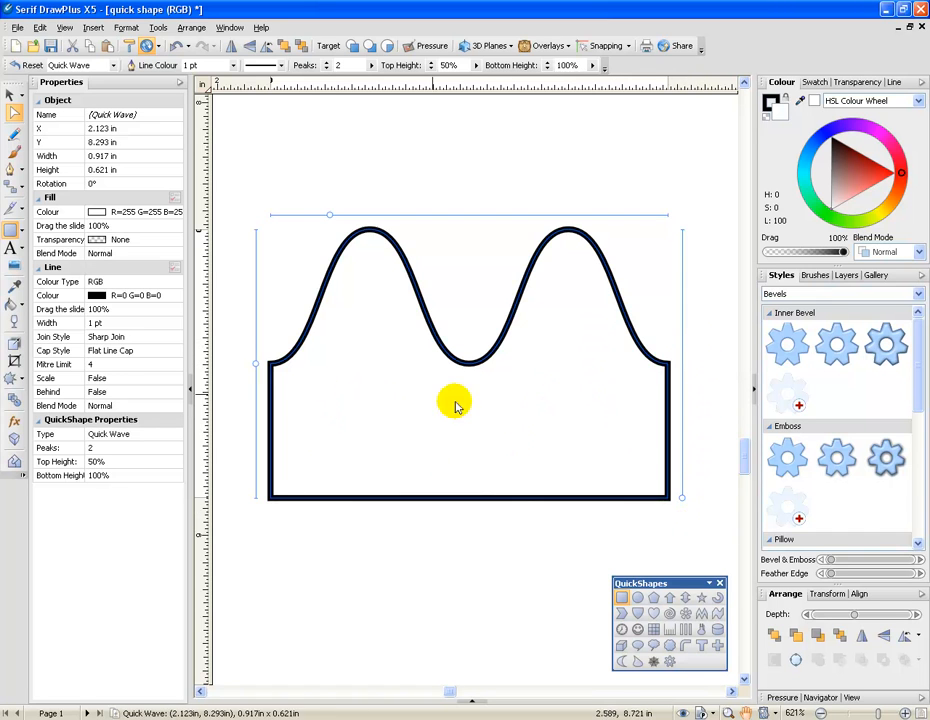
{"action": "left_click_drag", "start_coordinate": [254, 364], "coordinate": [263, 271]}
{"action": "left_click_drag", "start_coordinate": [331, 219], "coordinate": [272, 216]}
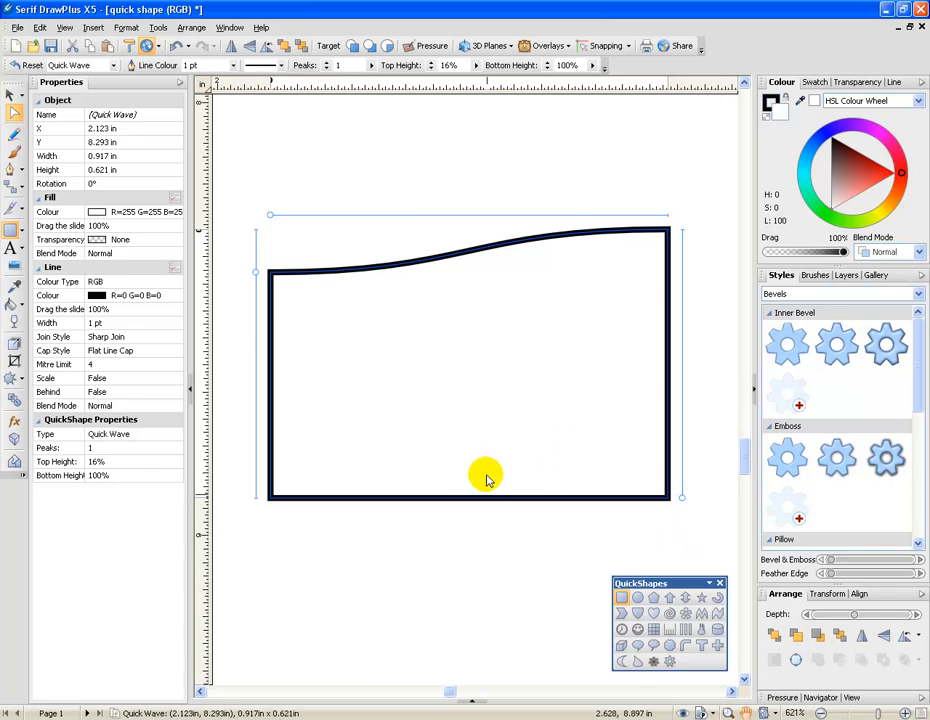
Set the clock at the head of the third column to hour hand 51 and minutes hand 7
{"action": "left_click", "coordinate": [921, 712]}
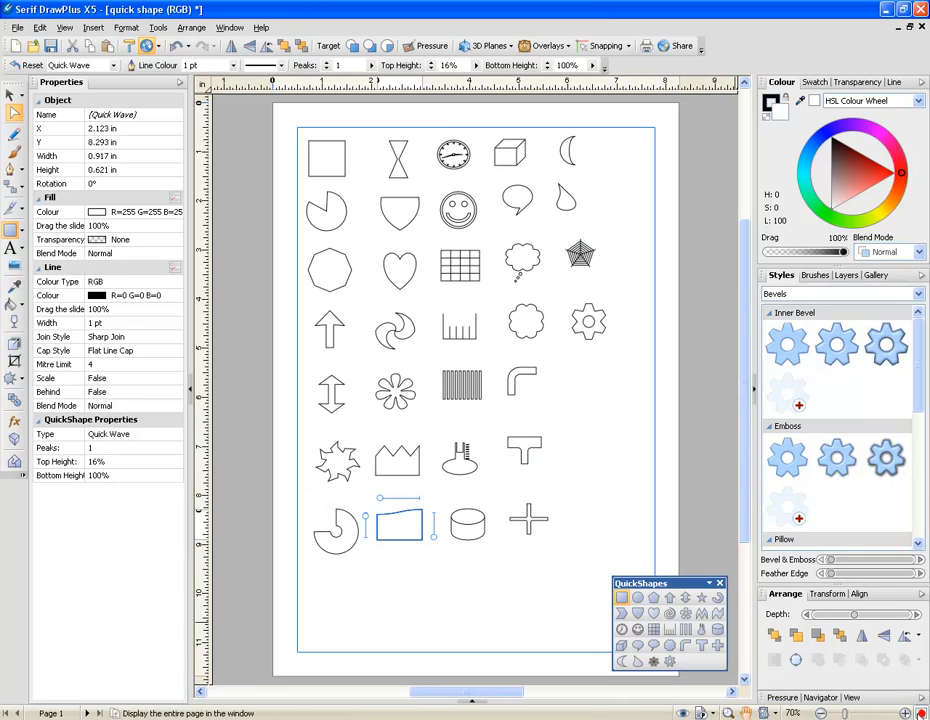
{"action": "left_click", "coordinate": [463, 172]}
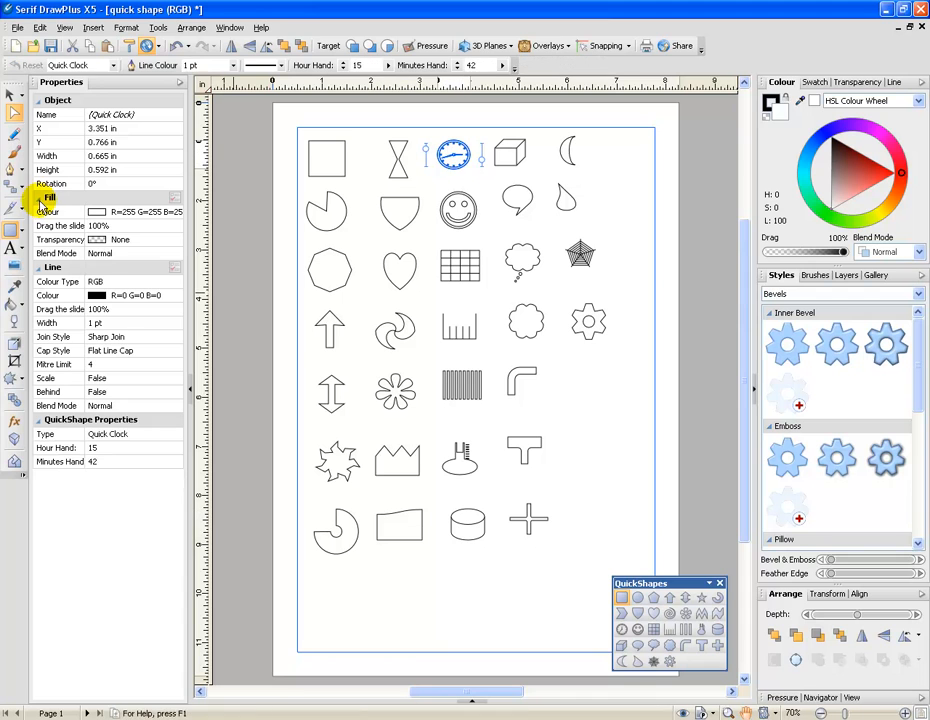
{"action": "left_click", "coordinate": [728, 713]}
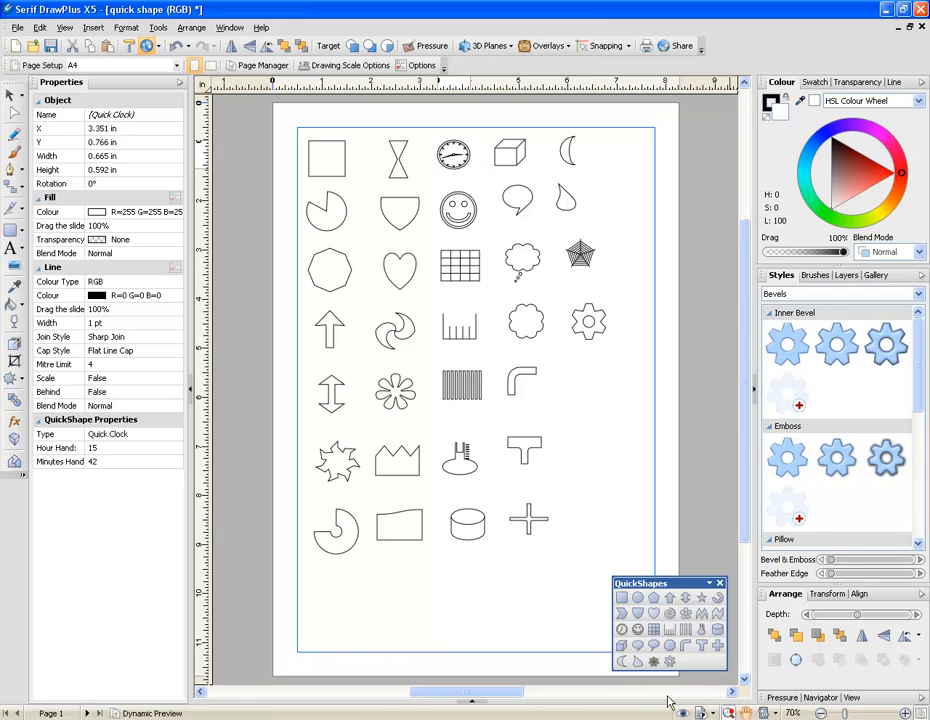
{"action": "left_click_drag", "start_coordinate": [425, 125], "coordinate": [477, 187]}
{"action": "left_click", "coordinate": [12, 108]}
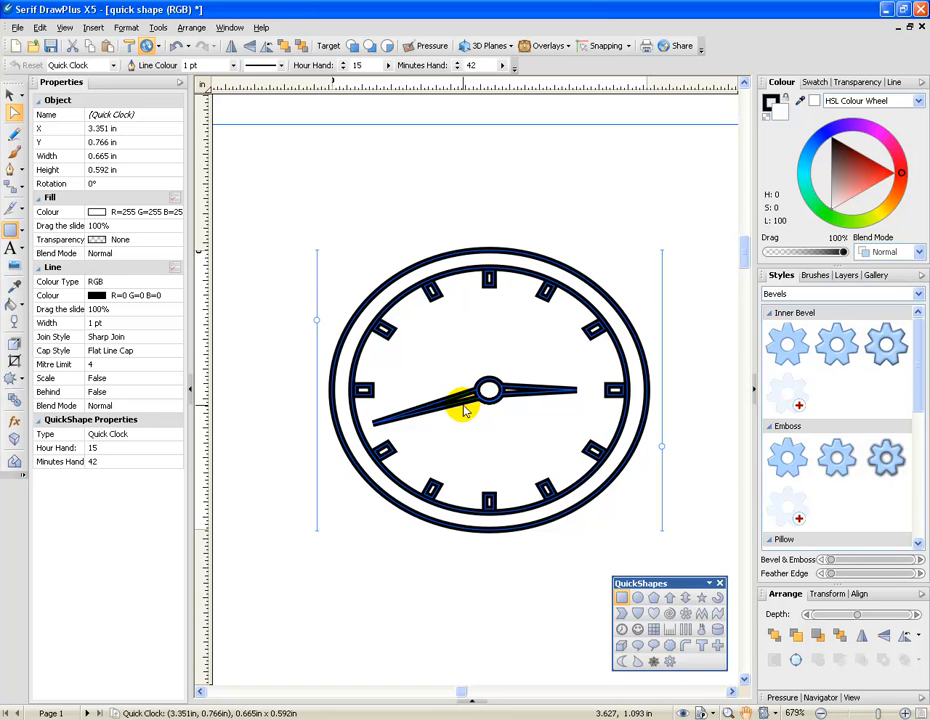
{"action": "left_click_drag", "start_coordinate": [316, 321], "coordinate": [311, 494]}
{"action": "left_click_drag", "start_coordinate": [661, 447], "coordinate": [660, 282]}
{"action": "left_click_drag", "start_coordinate": [318, 490], "coordinate": [317, 488]}
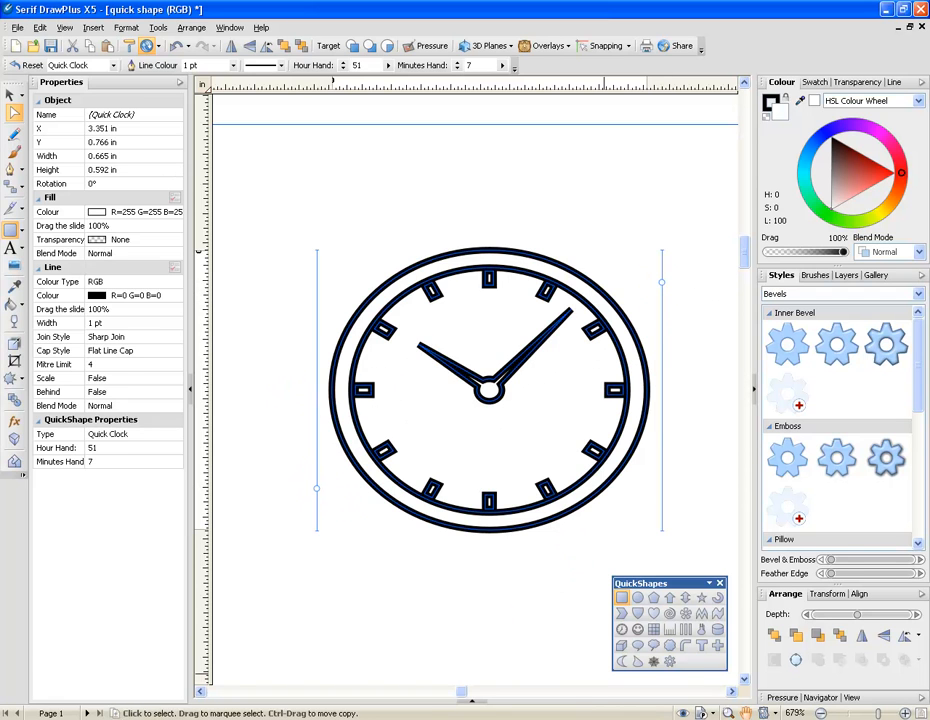
Lower the happiness of the smiley face below the clock to 843
{"action": "left_click", "coordinate": [745, 712]}
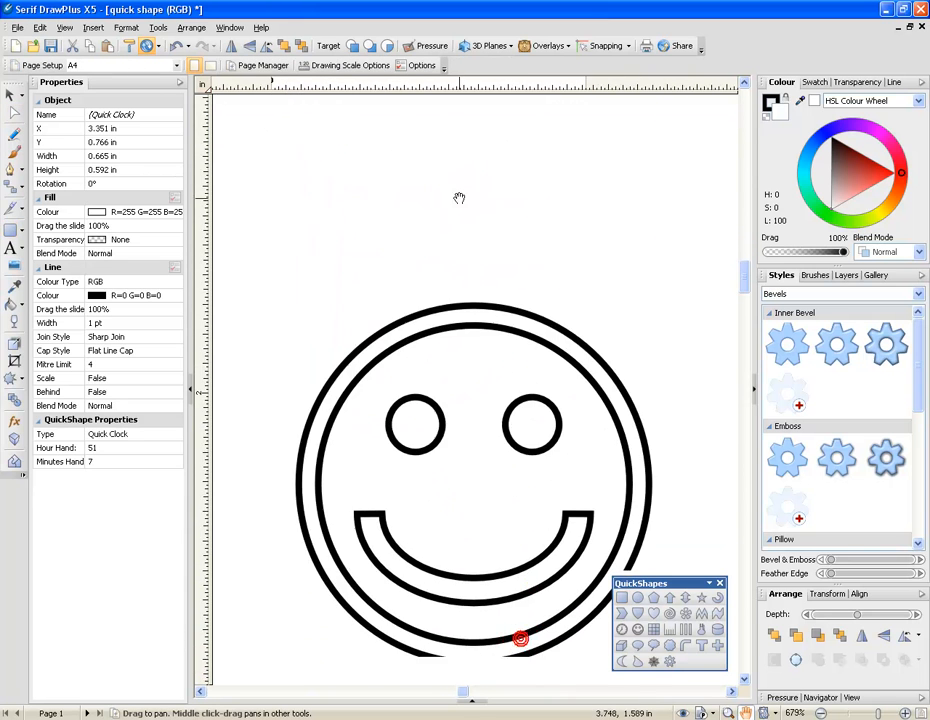
{"action": "left_click_drag", "start_coordinate": [500, 513], "coordinate": [480, 396]}
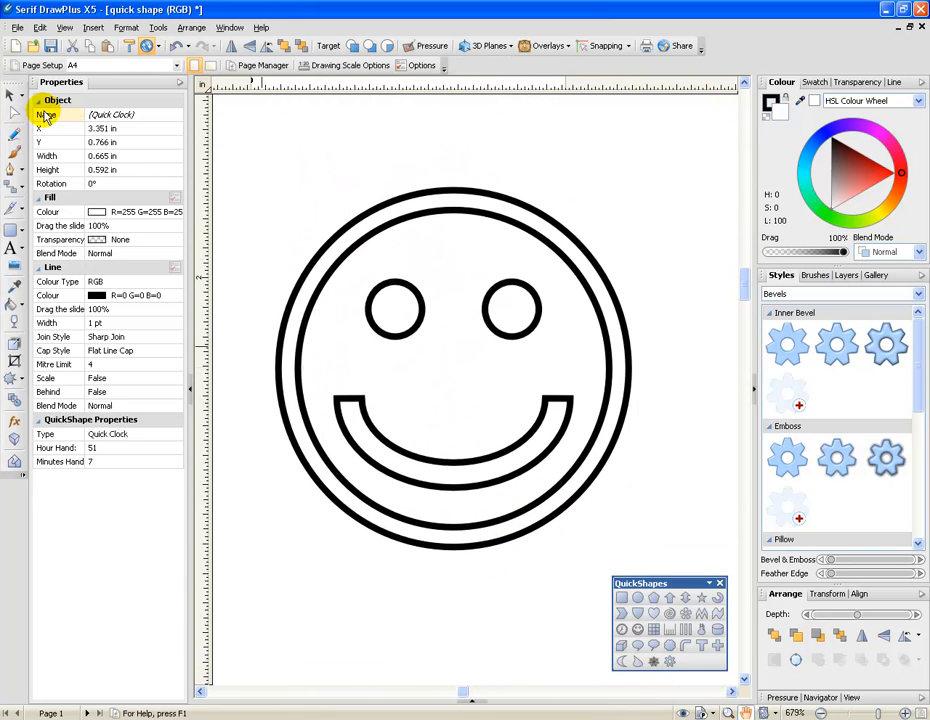
{"action": "left_click", "coordinate": [18, 116]}
{"action": "left_click", "coordinate": [478, 428]}
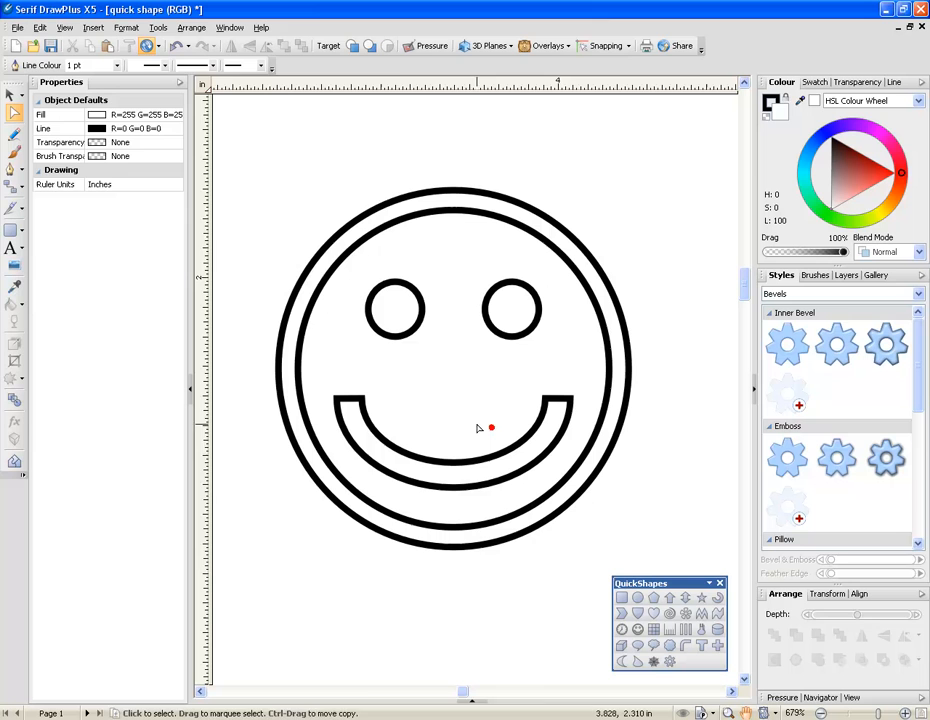
{"action": "left_click", "coordinate": [471, 476]}
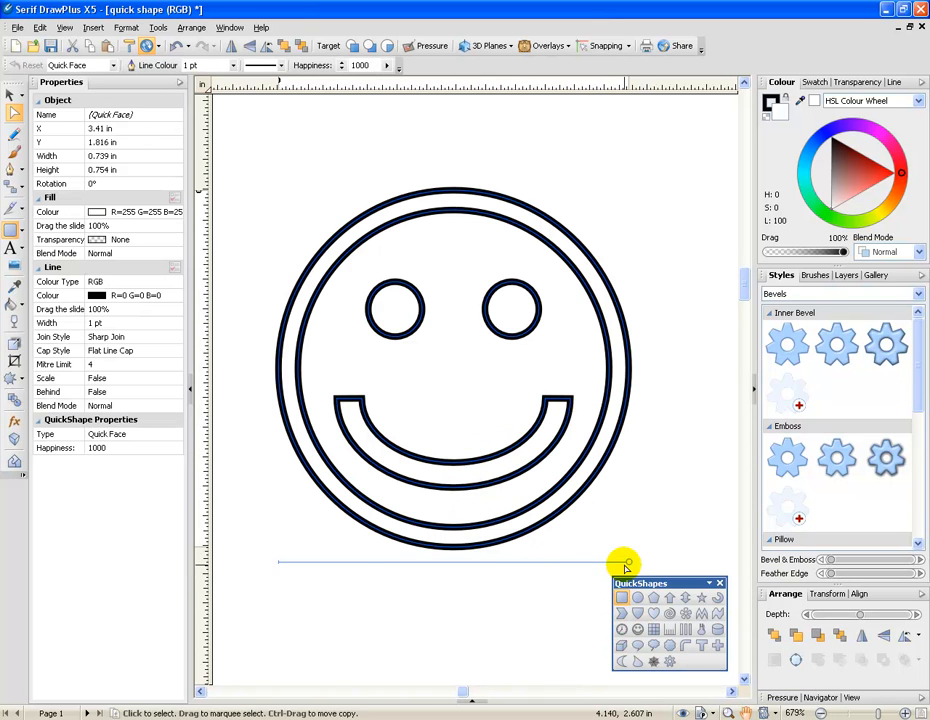
{"action": "left_click_drag", "start_coordinate": [629, 564], "coordinate": [545, 577]}
Reduce the grid below the smiley face to 2 rows and 3 columns
{"action": "left_click", "coordinate": [745, 712]}
{"action": "left_click_drag", "start_coordinate": [434, 618], "coordinate": [412, 100]}
{"action": "left_click", "coordinate": [12, 100]}
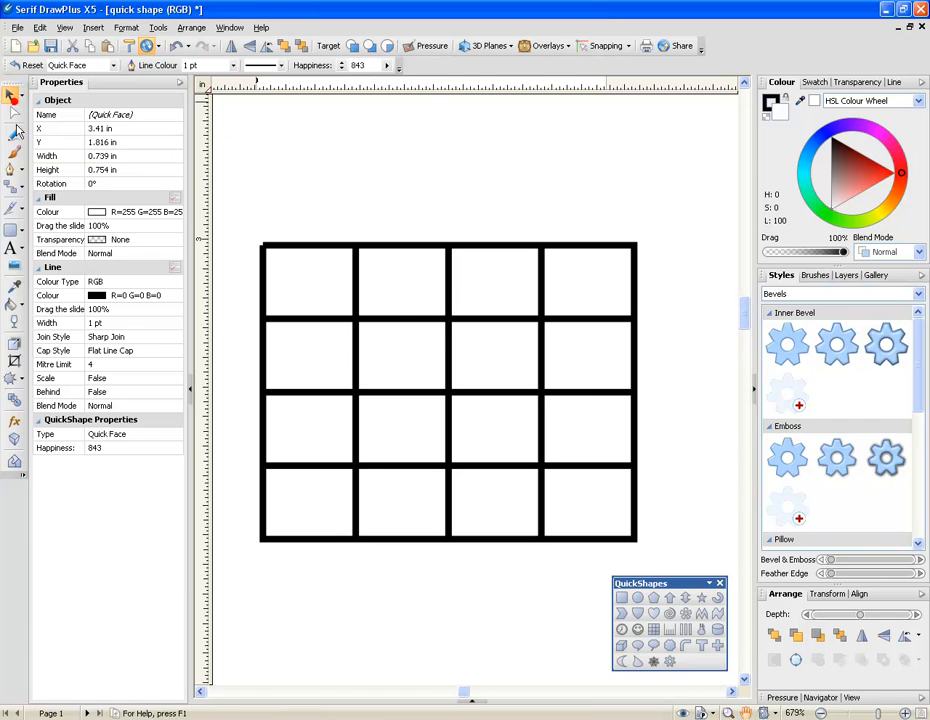
{"action": "left_click", "coordinate": [13, 115]}
{"action": "left_click", "coordinate": [470, 363]}
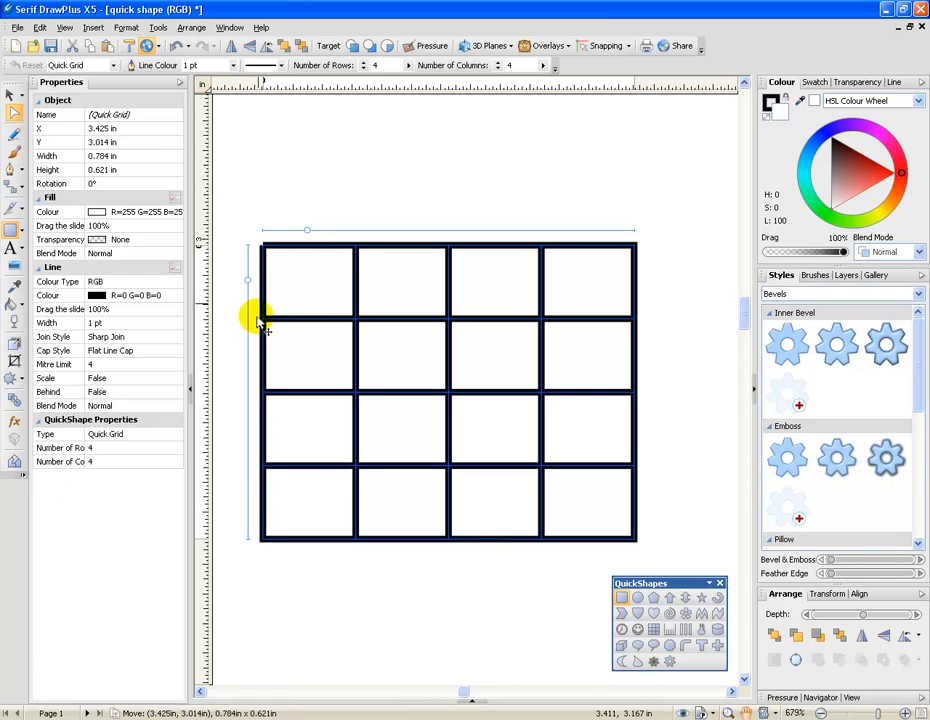
{"action": "left_click_drag", "start_coordinate": [248, 283], "coordinate": [262, 254]}
{"action": "mouse_move", "coordinate": [307, 232]}
{"action": "left_mouse_down"}
{"action": "mouse_move", "coordinate": [560, 228]}
{"action": "mouse_move", "coordinate": [484, 224]}
{"action": "mouse_move", "coordinate": [296, 246]}
{"action": "left_mouse_up"}
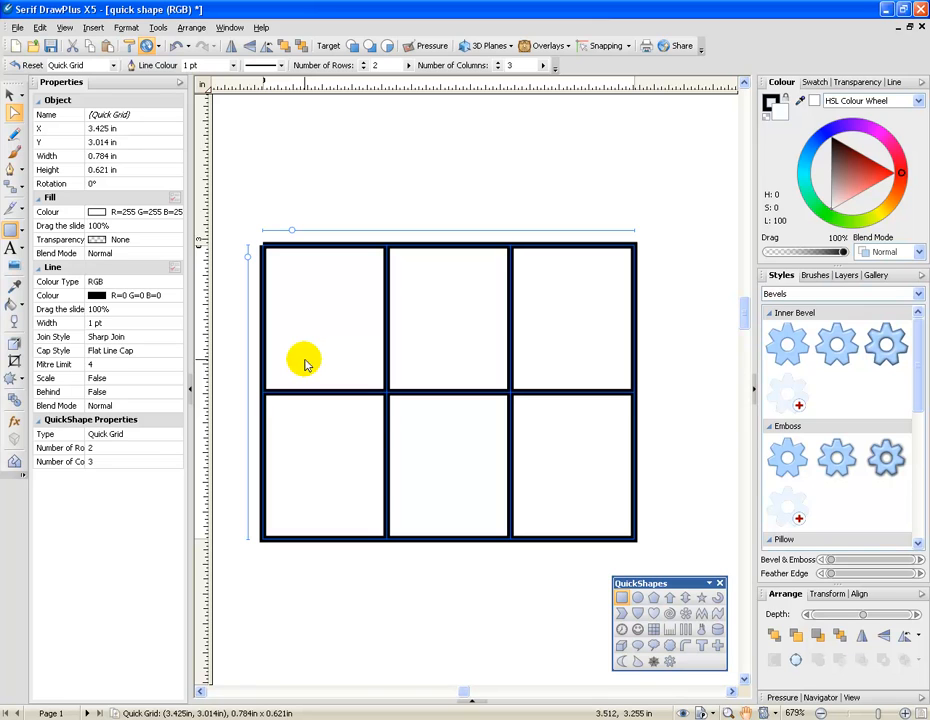
Shorten the teeth of the comb below the grid to 18% height and increase their number to 30
{"action": "left_click", "coordinate": [745, 712]}
{"action": "scroll", "coordinate": [509, 394], "scroll_direction": "down", "scroll_amount": 5}
{"action": "mouse_move", "coordinate": [438, 365]}
{"action": "left_mouse_down"}
{"action": "mouse_move", "coordinate": [541, 351]}
{"action": "mouse_move", "coordinate": [456, 396]}
{"action": "left_mouse_up"}
{"action": "left_click", "coordinate": [10, 94]}
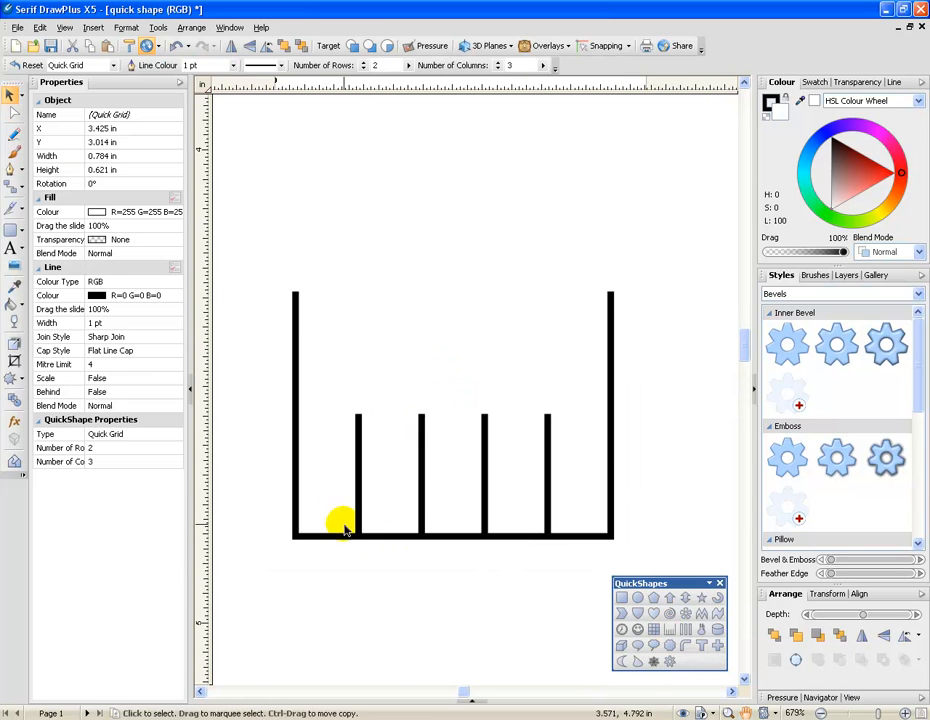
{"action": "left_click", "coordinate": [14, 115]}
{"action": "left_click", "coordinate": [424, 447]}
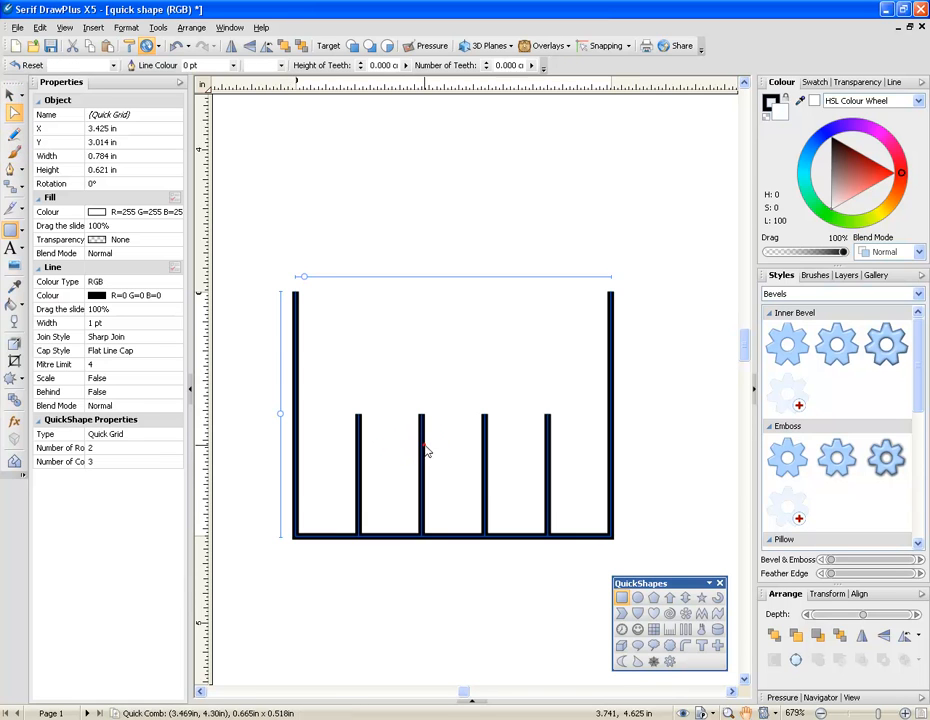
{"action": "left_click_drag", "start_coordinate": [303, 279], "coordinate": [371, 277]}
{"action": "left_click_drag", "start_coordinate": [280, 417], "coordinate": [272, 493]}
{"action": "left_click_drag", "start_coordinate": [373, 278], "coordinate": [386, 278]}
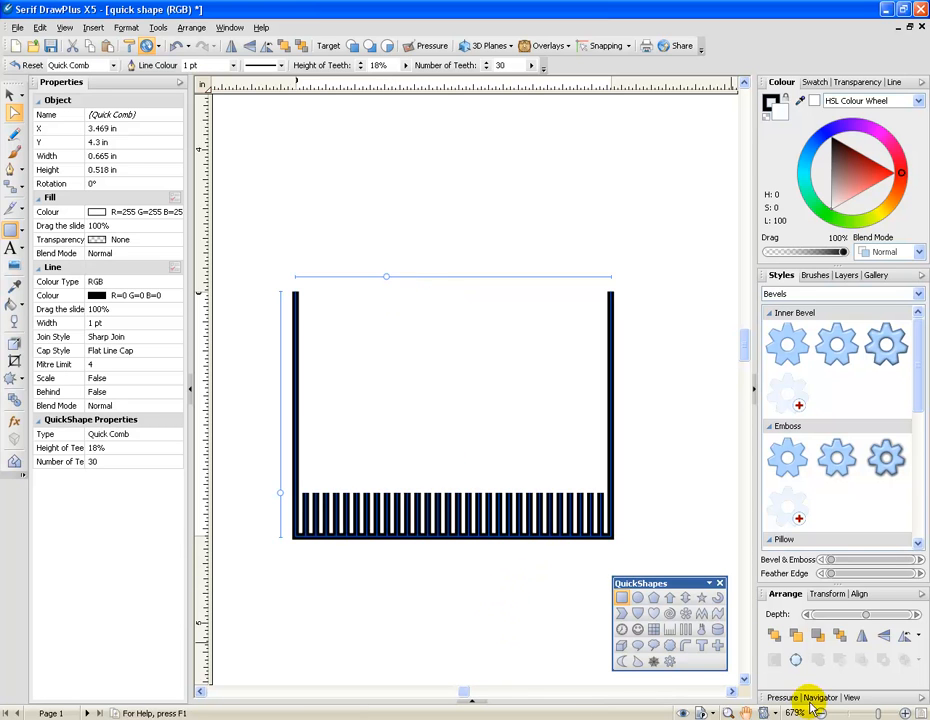
Reduce the grill below the comb to 6 repetitions, with grill type 2
{"action": "left_click", "coordinate": [746, 713]}
{"action": "left_click_drag", "start_coordinate": [519, 614], "coordinate": [523, 209]}
{"action": "left_click_drag", "start_coordinate": [525, 533], "coordinate": [493, 345]}
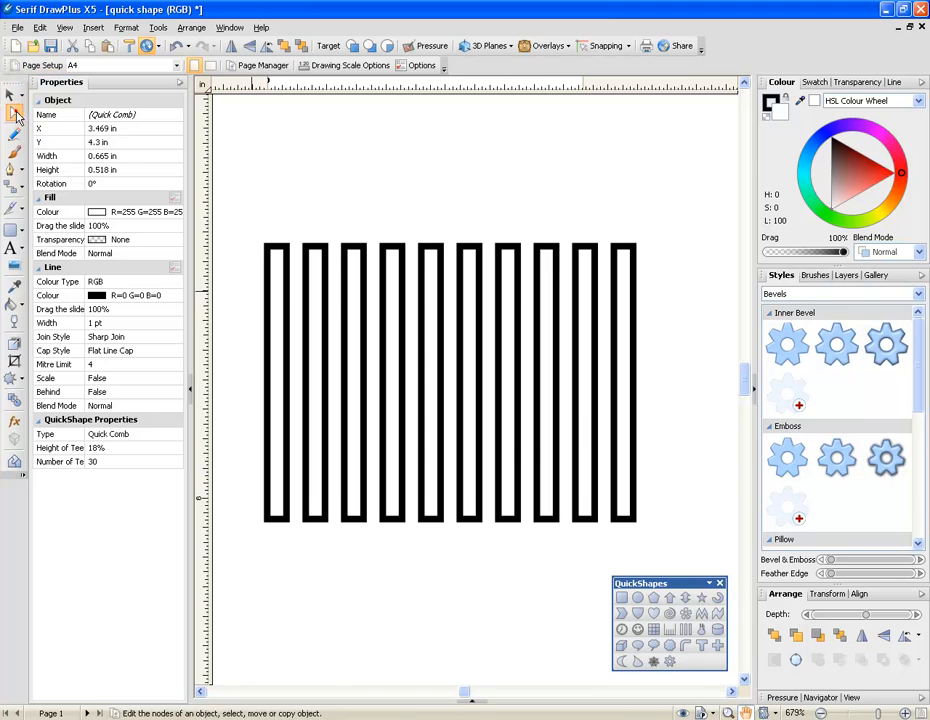
{"action": "left_click", "coordinate": [14, 113]}
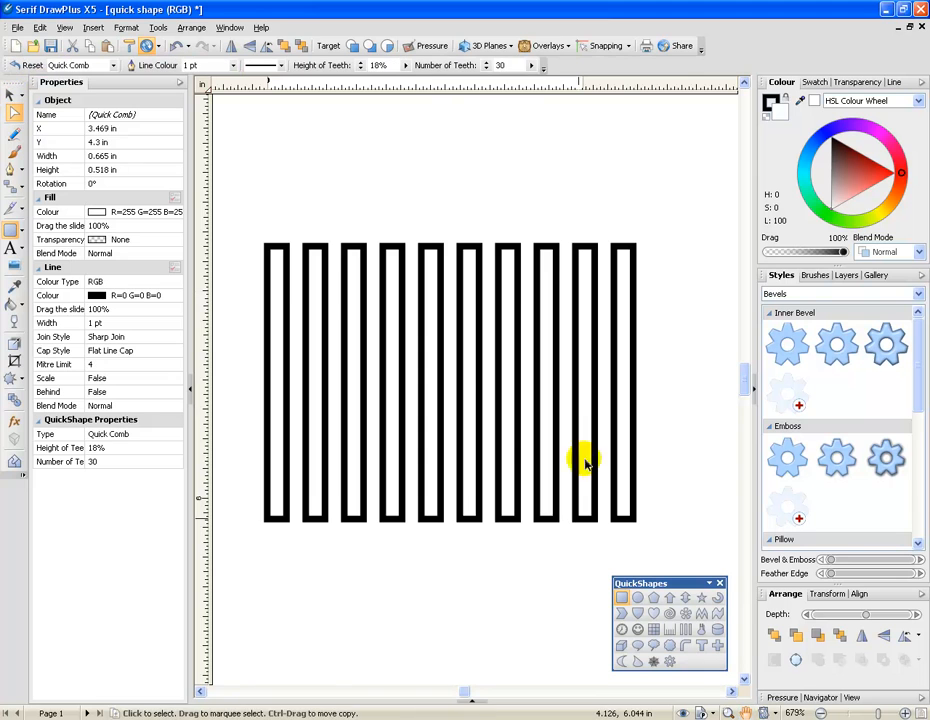
{"action": "left_click", "coordinate": [690, 636]}
{"action": "left_click", "coordinate": [437, 353]}
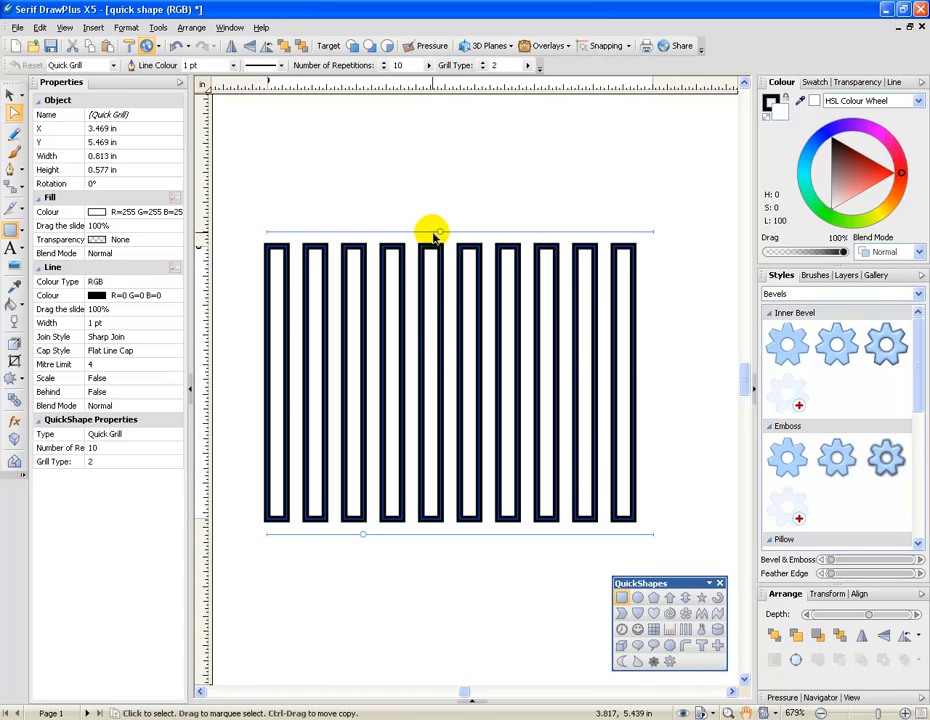
{"action": "left_click_drag", "start_coordinate": [439, 231], "coordinate": [363, 233]}
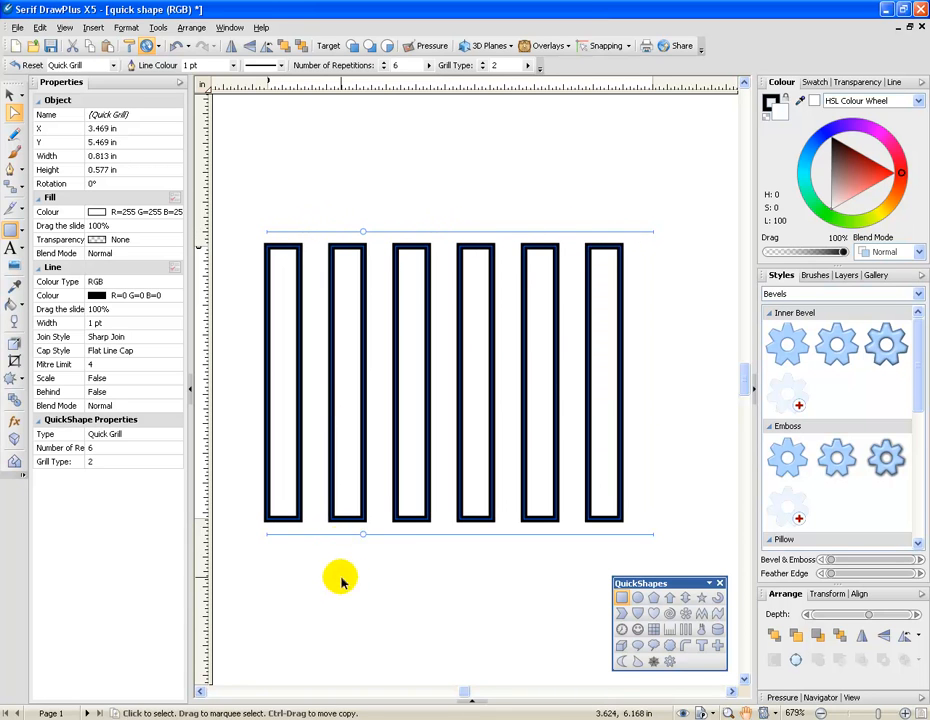
{"action": "left_click_drag", "start_coordinate": [365, 537], "coordinate": [380, 620]}
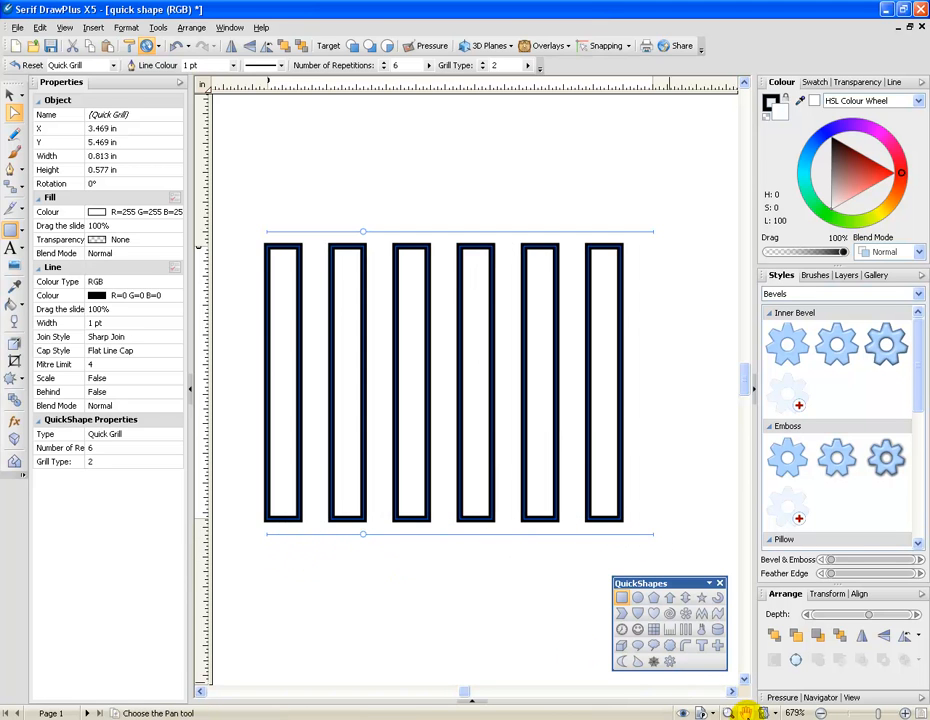
Set the thermometer below the grill to 6 divisions and raise its temperature to 84%
{"action": "left_click", "coordinate": [745, 713]}
{"action": "left_click_drag", "start_coordinate": [487, 665], "coordinate": [482, 139]}
{"action": "left_click_drag", "start_coordinate": [417, 465], "coordinate": [448, 223]}
{"action": "left_click", "coordinate": [12, 113]}
{"action": "left_click", "coordinate": [401, 345]}
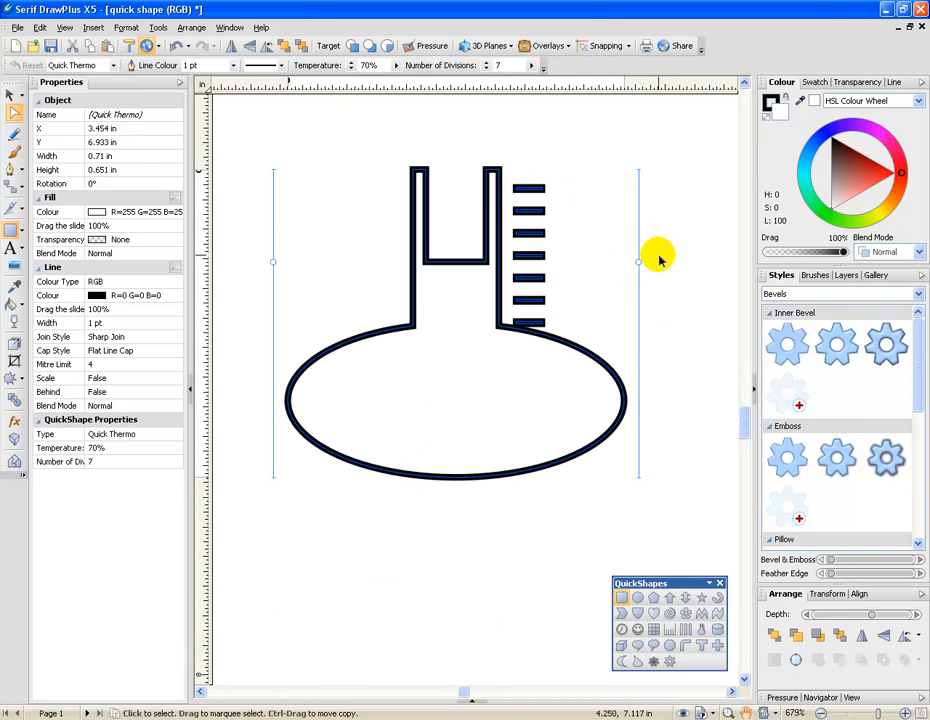
{"action": "left_click_drag", "start_coordinate": [641, 265], "coordinate": [657, 233]}
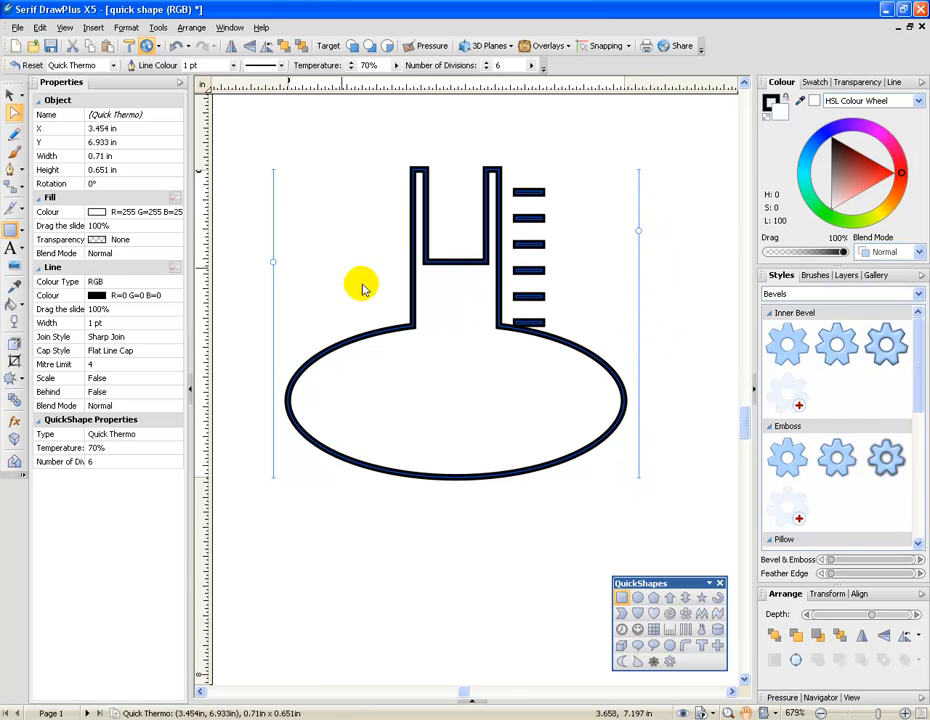
{"action": "left_click_drag", "start_coordinate": [273, 261], "coordinate": [290, 219]}
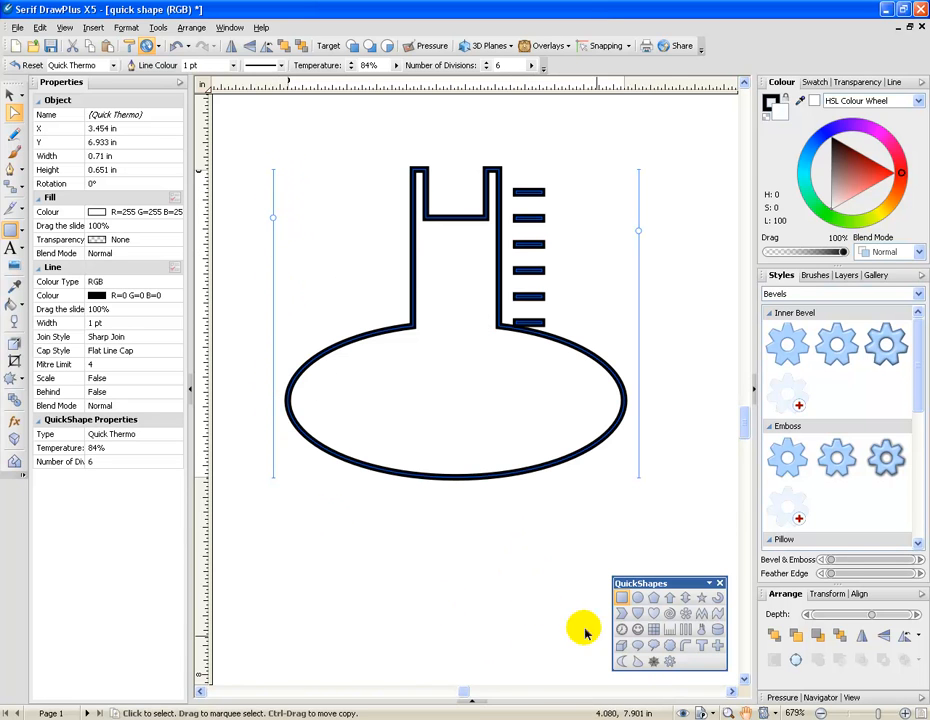
Try the cylinder below the thermometer at a 100% radius, ending with the radius at 41%
{"action": "left_click", "coordinate": [745, 713]}
{"action": "left_click_drag", "start_coordinate": [643, 675], "coordinate": [499, 84]}
{"action": "left_click", "coordinate": [13, 112]}
{"action": "left_click", "coordinate": [423, 420]}
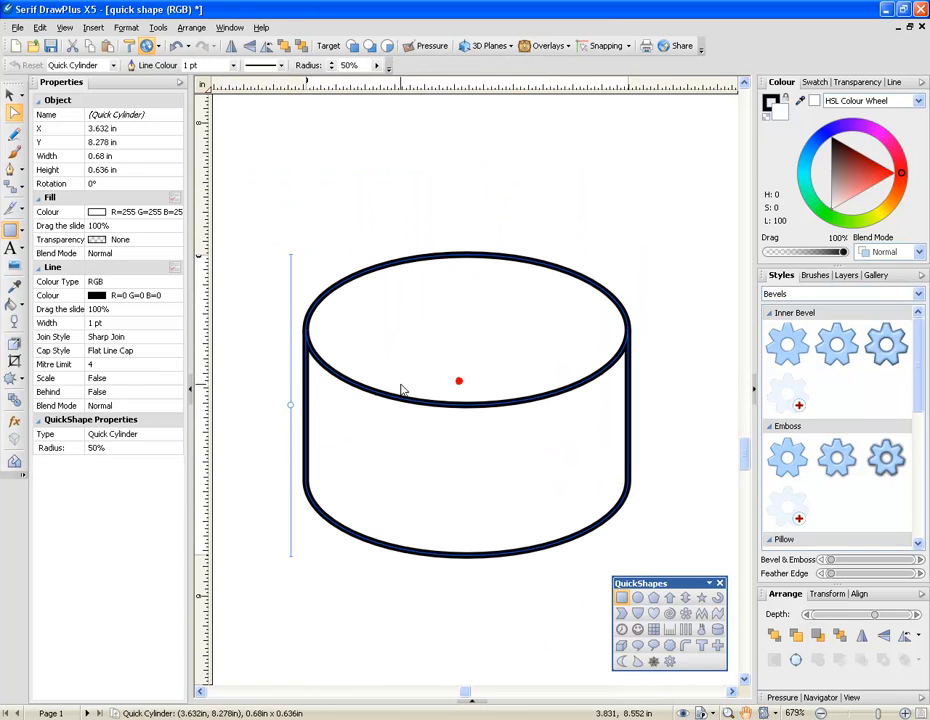
{"action": "left_click_drag", "start_coordinate": [291, 405], "coordinate": [300, 558]}
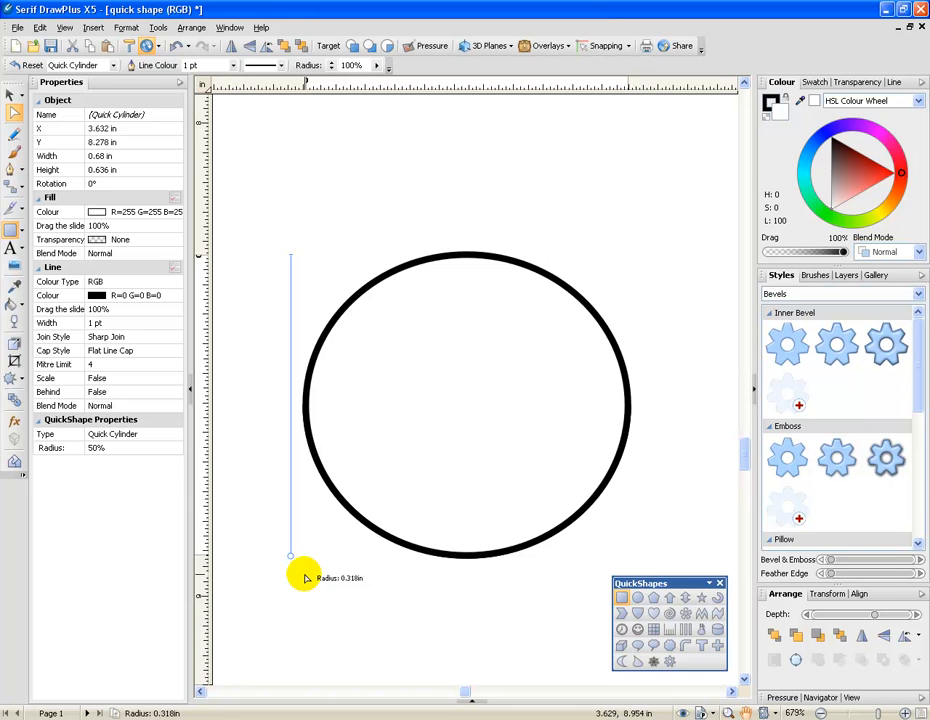
{"action": "left_click_drag", "start_coordinate": [306, 578], "coordinate": [307, 381]}
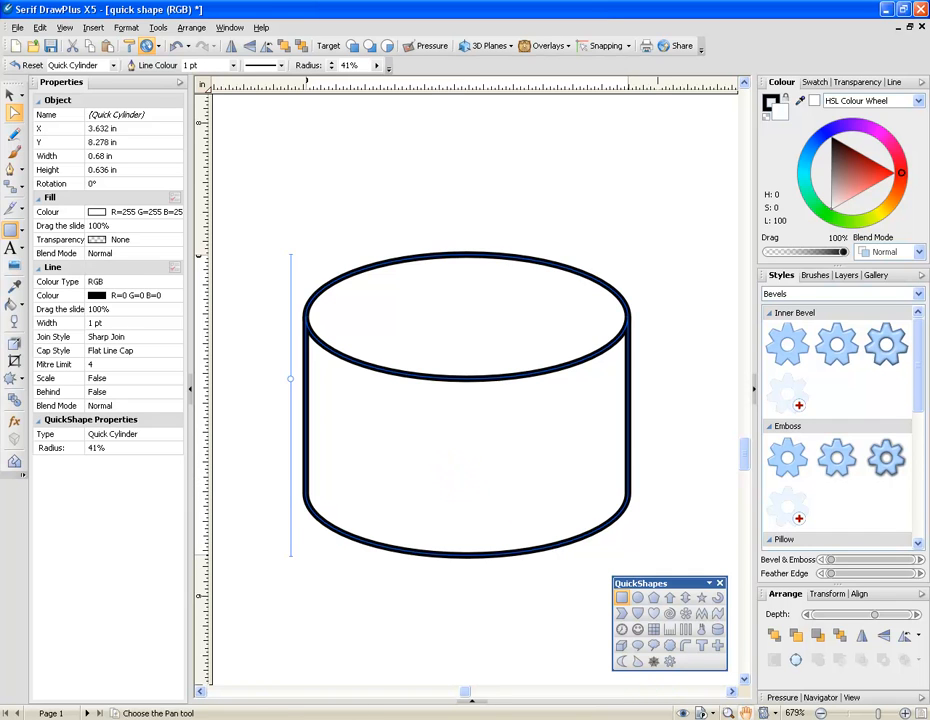
Lower the height of the cube at the head of the fourth column to 26%
{"action": "left_click", "coordinate": [921, 706]}
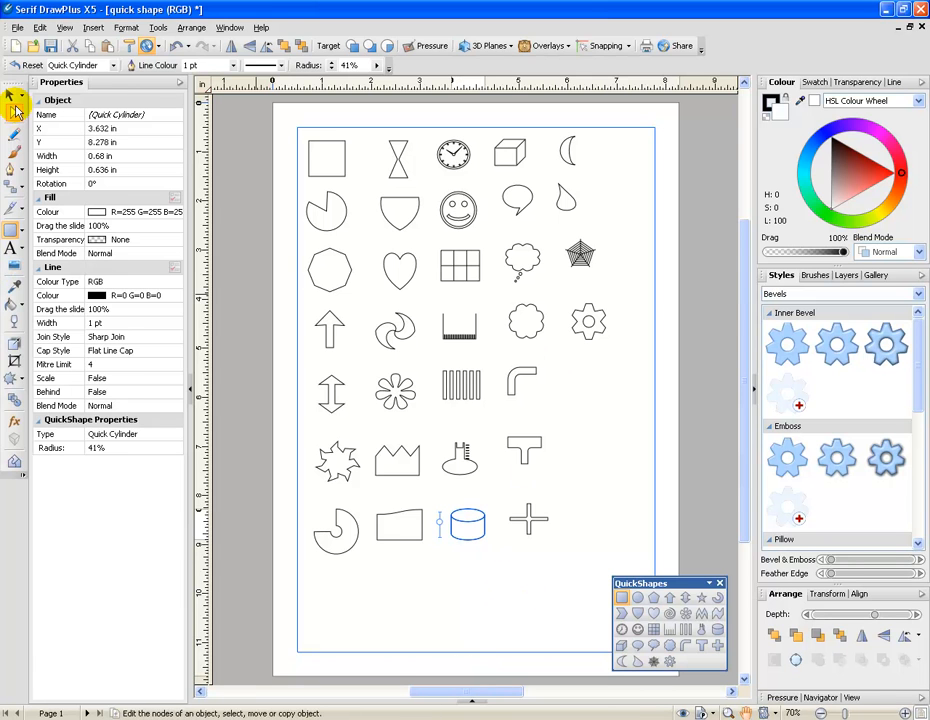
{"action": "left_click", "coordinate": [12, 118]}
{"action": "left_click", "coordinate": [515, 160]}
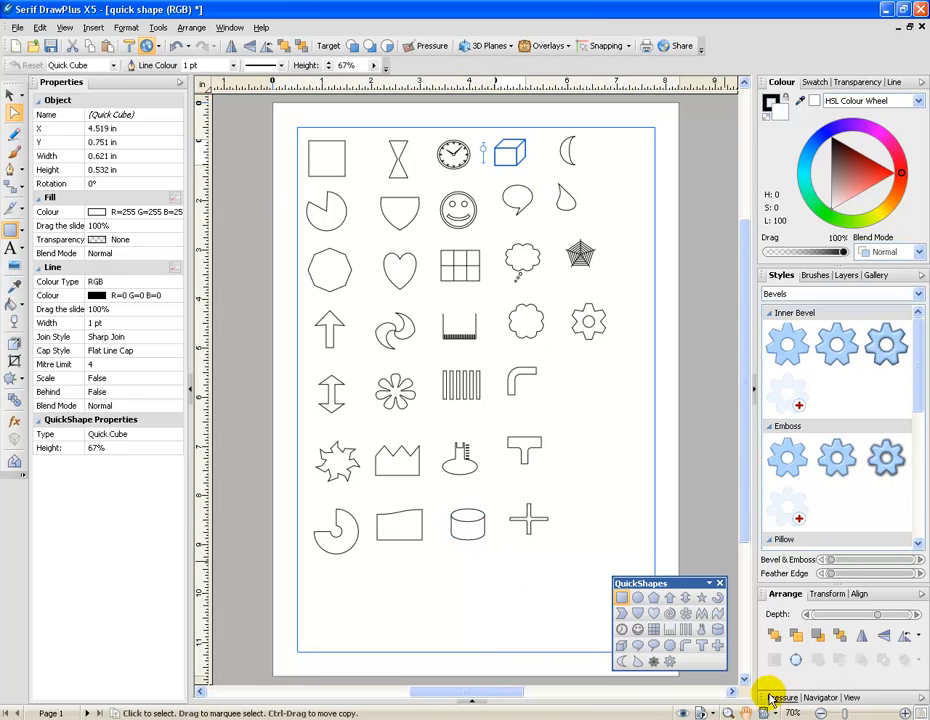
{"action": "left_click", "coordinate": [729, 713]}
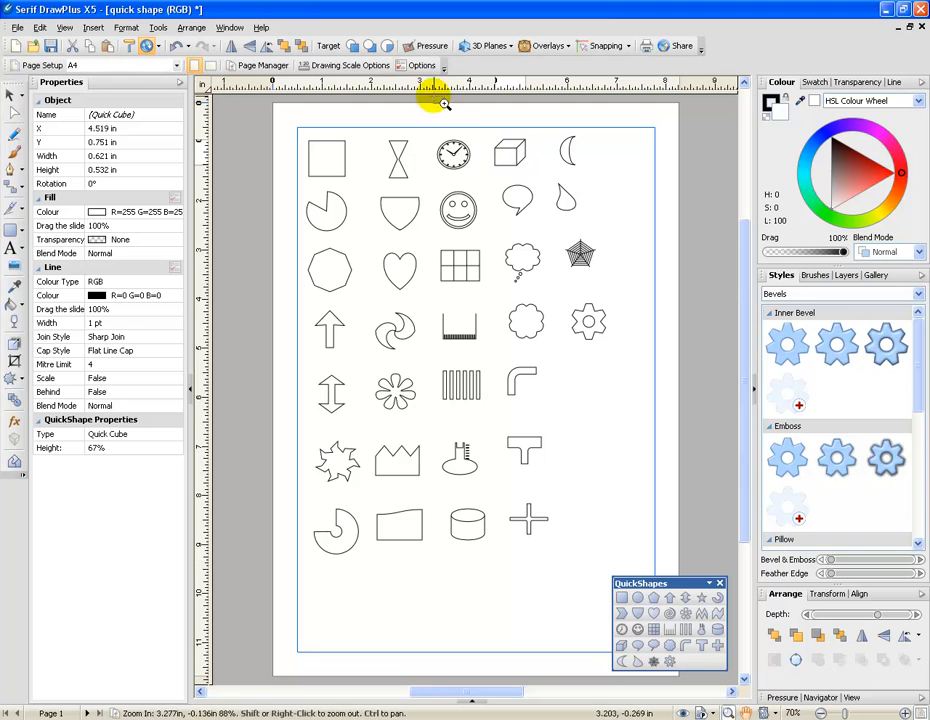
{"action": "left_click_drag", "start_coordinate": [553, 185], "coordinate": [553, 186]}
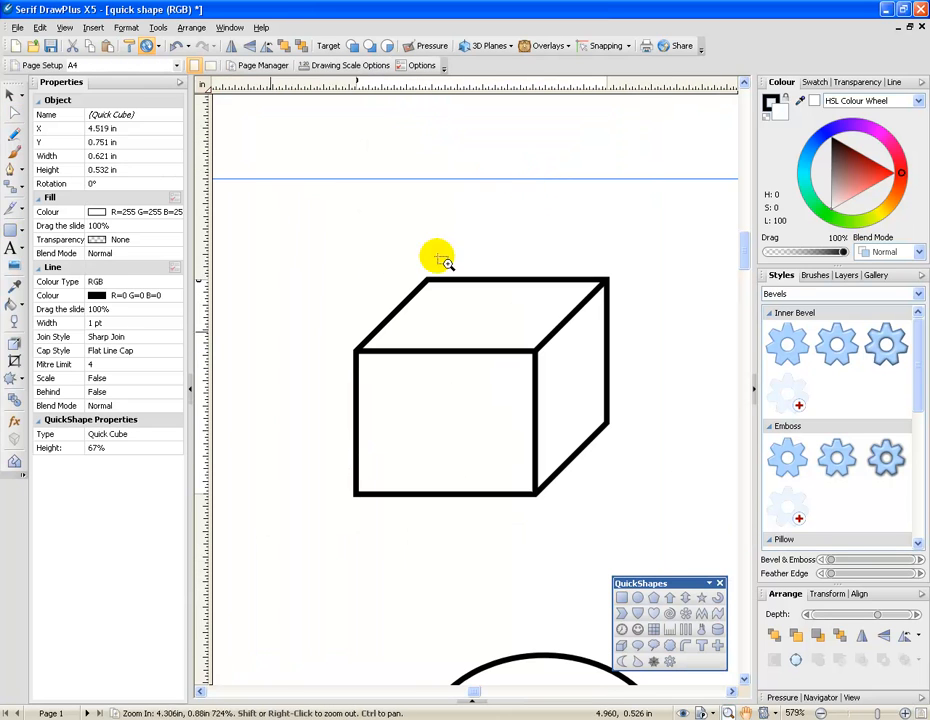
{"action": "left_click", "coordinate": [12, 113]}
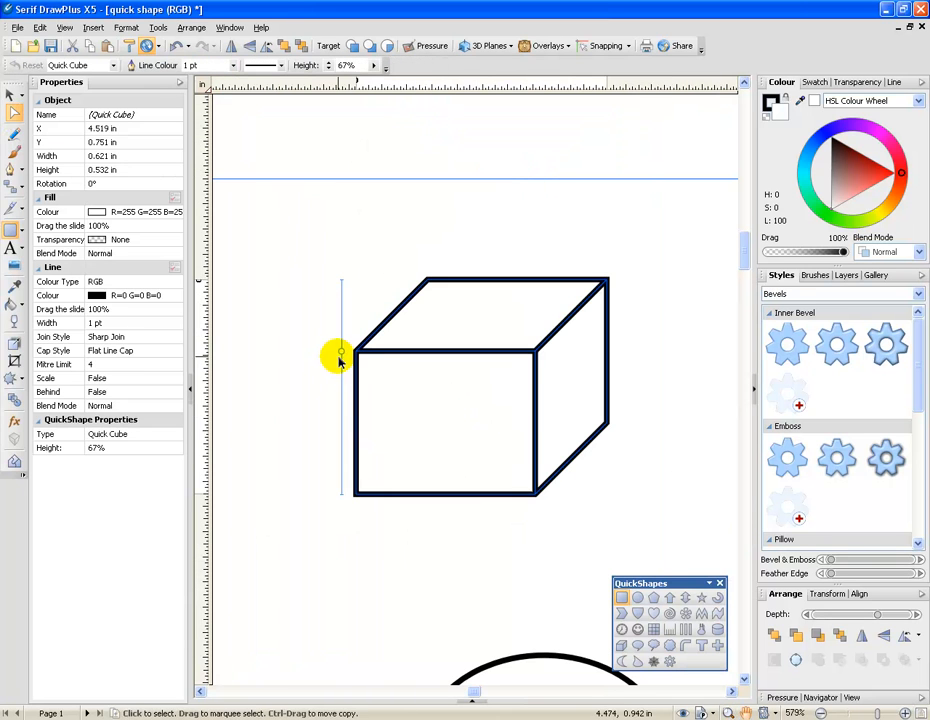
{"action": "left_click_drag", "start_coordinate": [341, 354], "coordinate": [368, 444]}
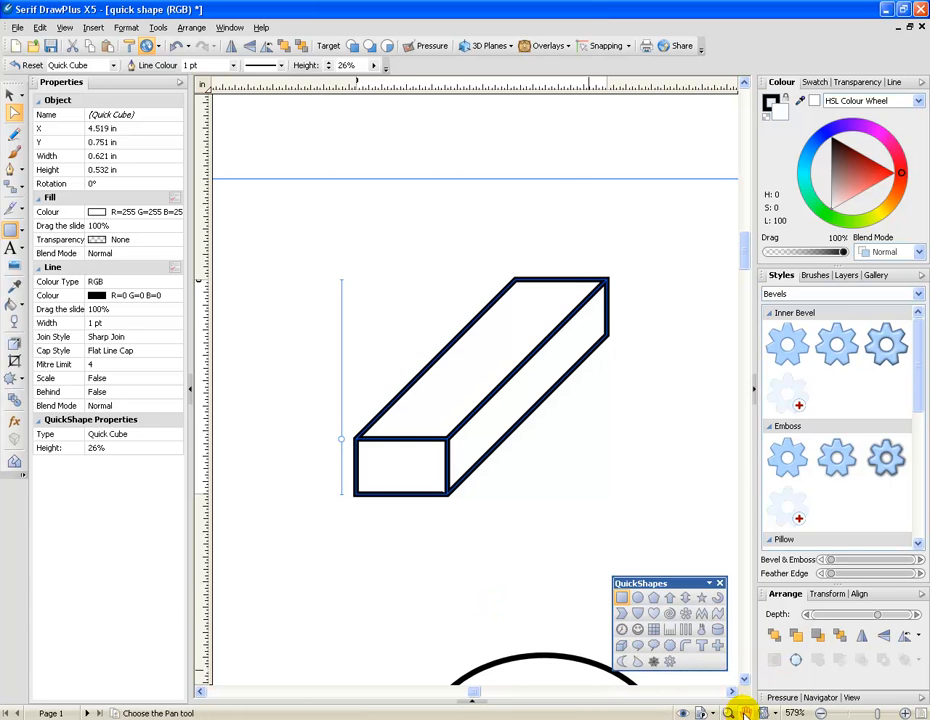
Shift the tail of the speech bubble below the cube to a distance from left of 31%
{"action": "left_click", "coordinate": [745, 712]}
{"action": "left_click_drag", "start_coordinate": [484, 600], "coordinate": [401, 218]}
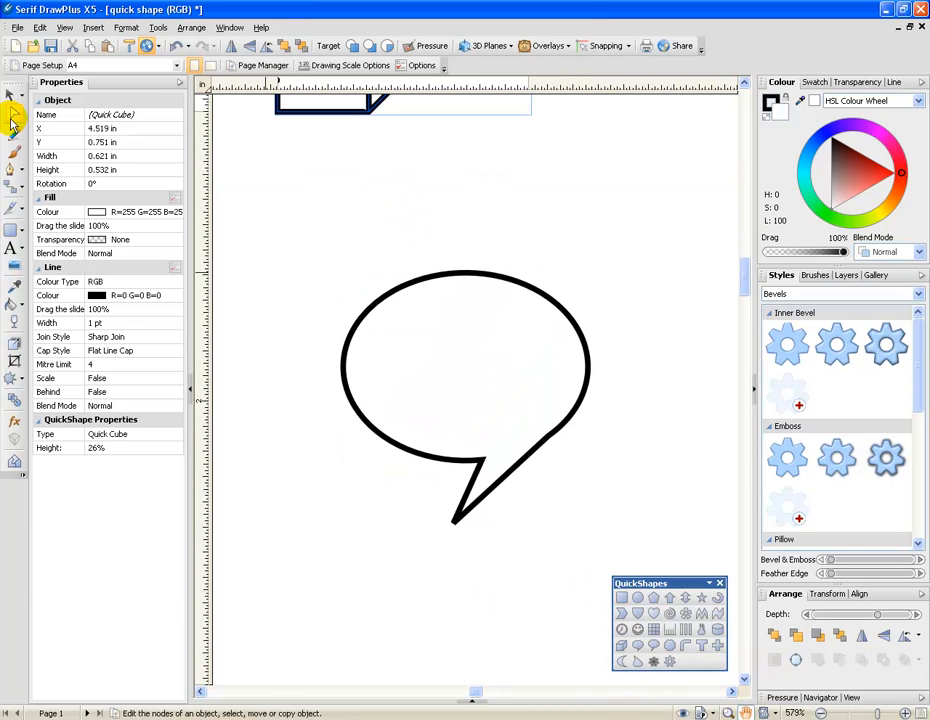
{"action": "left_click", "coordinate": [10, 95]}
{"action": "left_click", "coordinate": [432, 378]}
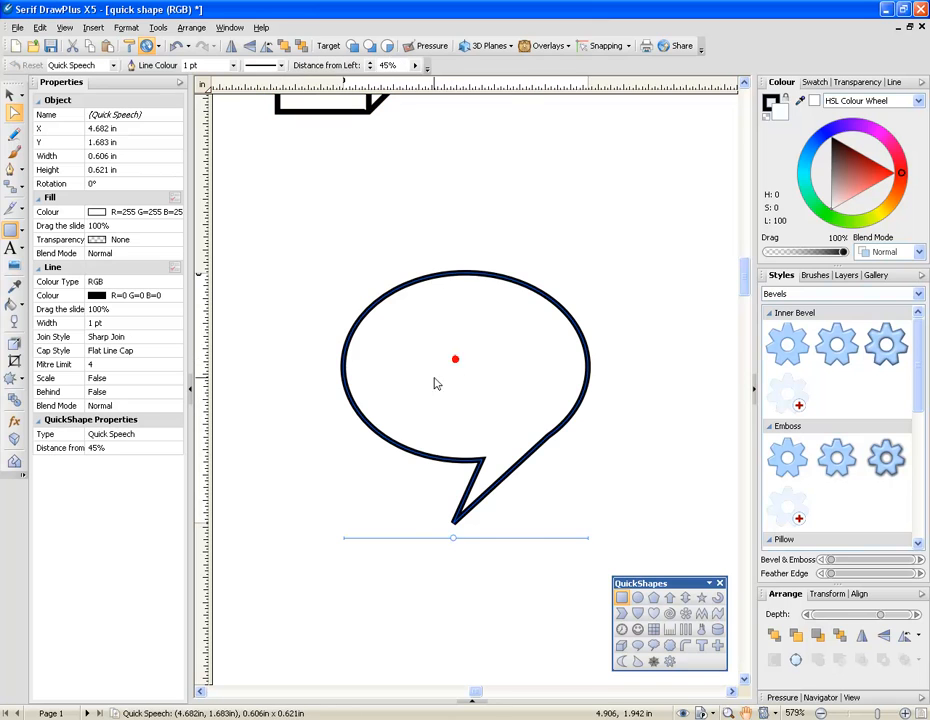
{"action": "left_click_drag", "start_coordinate": [453, 540], "coordinate": [420, 550]}
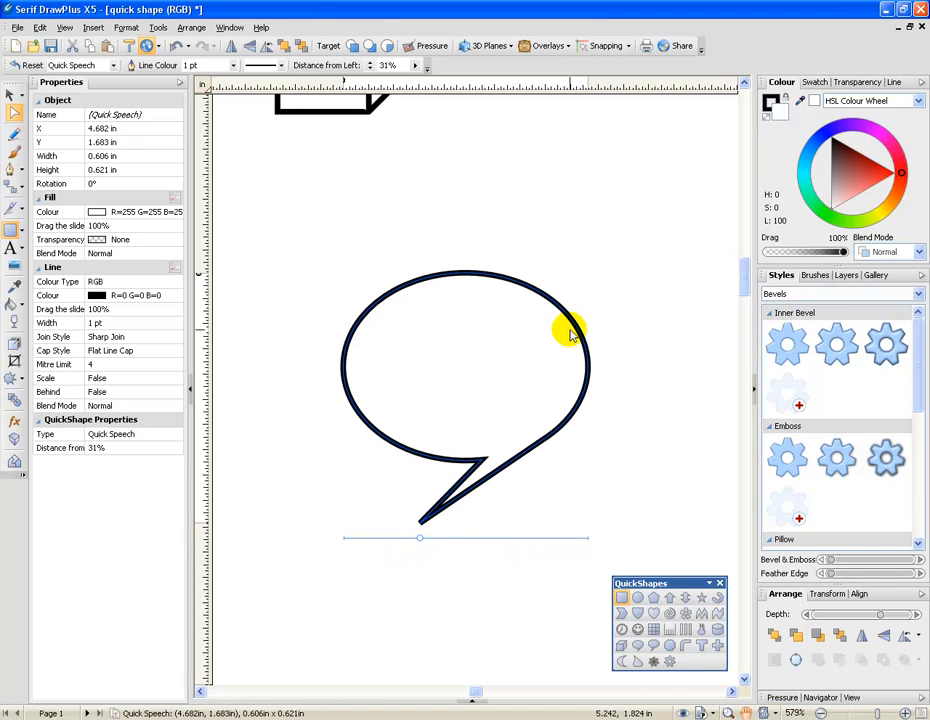
Set the thought bubble below the speech bubble to a 34% distance from left and 15 bulges
{"action": "left_click", "coordinate": [745, 712]}
{"action": "left_click_drag", "start_coordinate": [497, 645], "coordinate": [470, 195]}
{"action": "left_click_drag", "start_coordinate": [451, 453], "coordinate": [492, 362]}
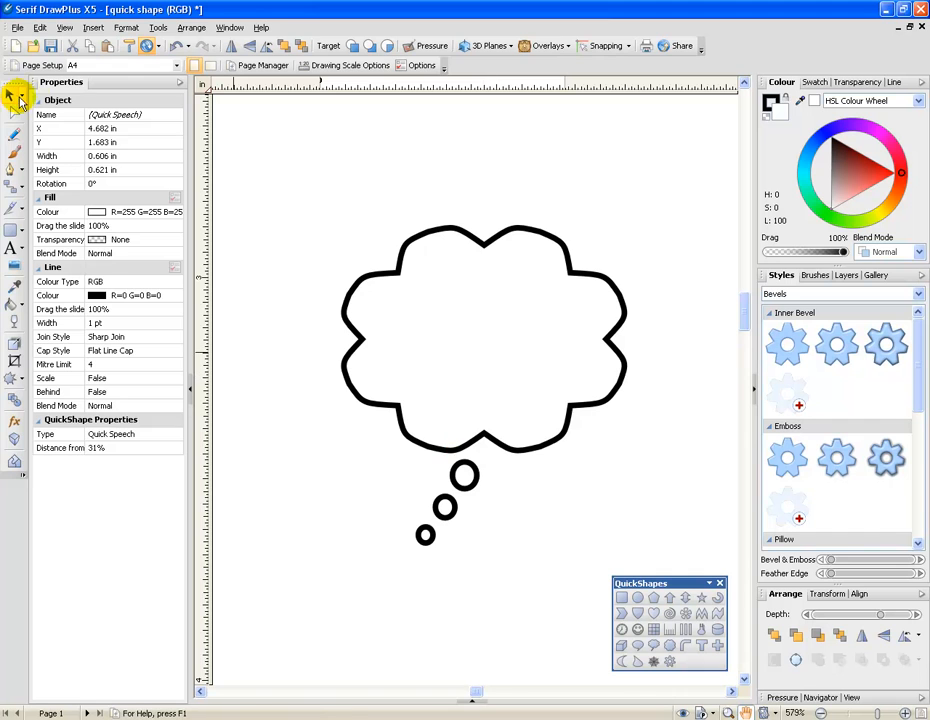
{"action": "left_click", "coordinate": [12, 104]}
{"action": "left_click", "coordinate": [508, 408]}
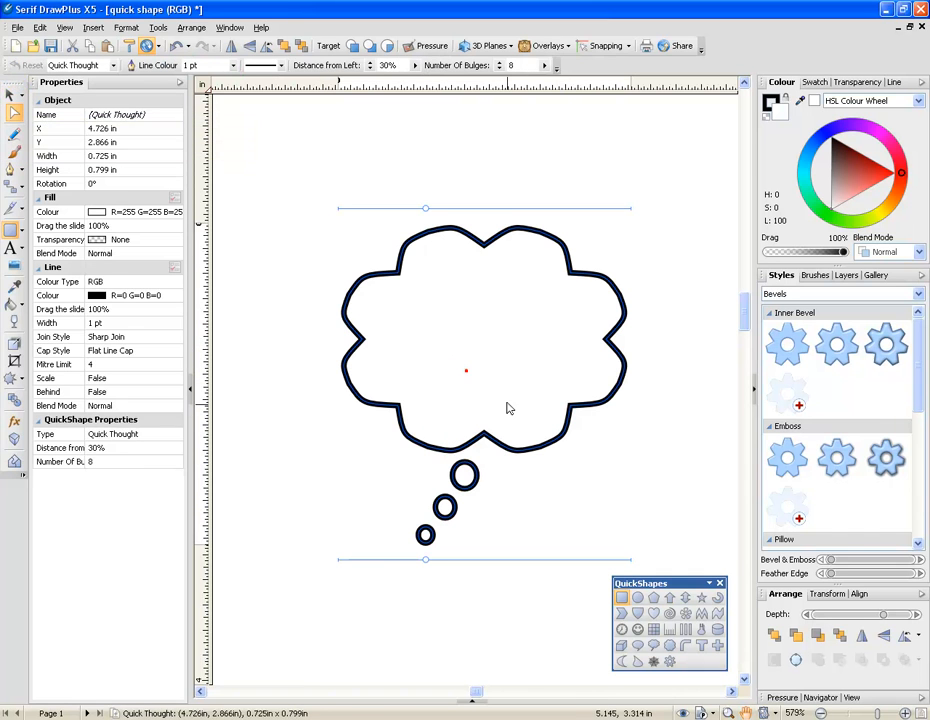
{"action": "left_click", "coordinate": [427, 565]}
{"action": "mouse_move", "coordinate": [425, 562]}
{"action": "left_mouse_down"}
{"action": "mouse_move", "coordinate": [617, 563]}
{"action": "mouse_move", "coordinate": [360, 553]}
{"action": "mouse_move", "coordinate": [438, 560]}
{"action": "left_mouse_up"}
{"action": "left_click_drag", "start_coordinate": [426, 213], "coordinate": [630, 229]}
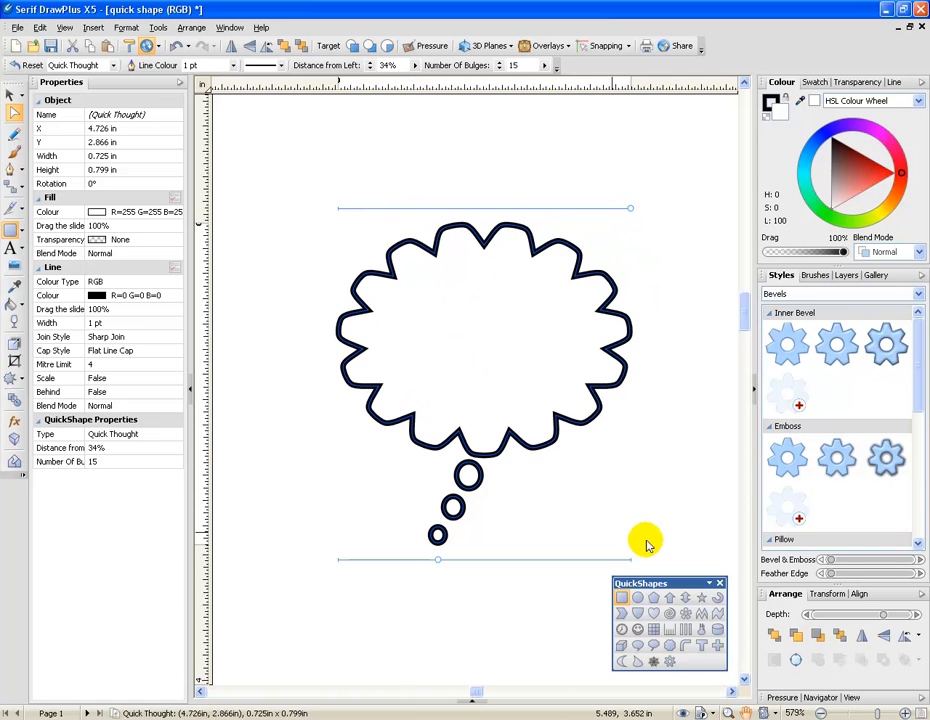
Increase the cloud below the thought bubble to 14 bulges
{"action": "left_click", "coordinate": [745, 712]}
{"action": "left_click_drag", "start_coordinate": [544, 571], "coordinate": [489, 145]}
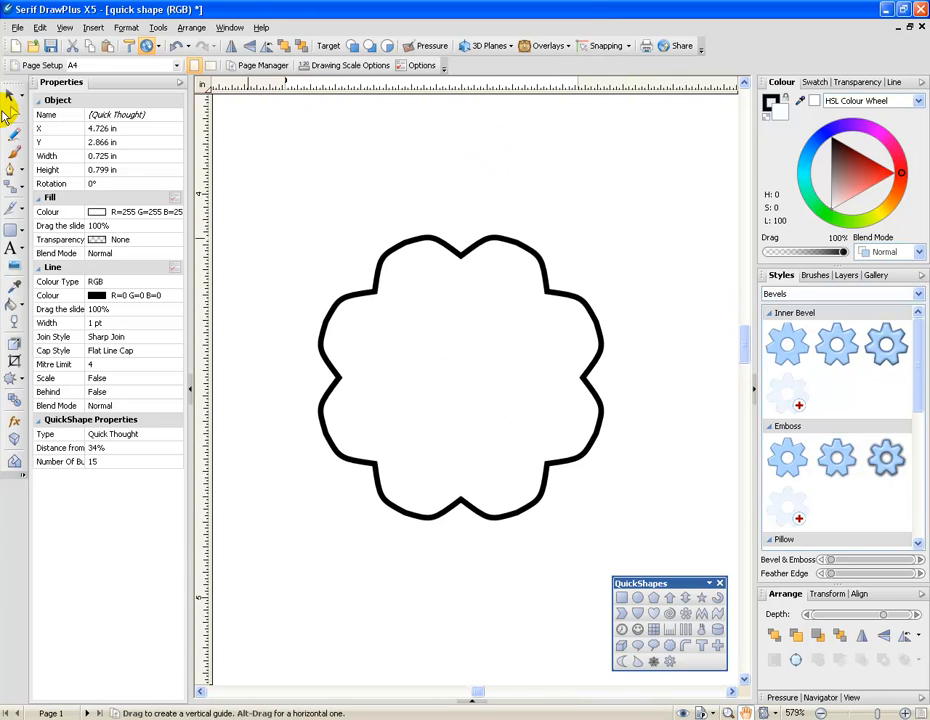
{"action": "left_click", "coordinate": [8, 97]}
{"action": "left_click", "coordinate": [436, 311]}
{"action": "left_click_drag", "start_coordinate": [403, 218], "coordinate": [573, 249]}
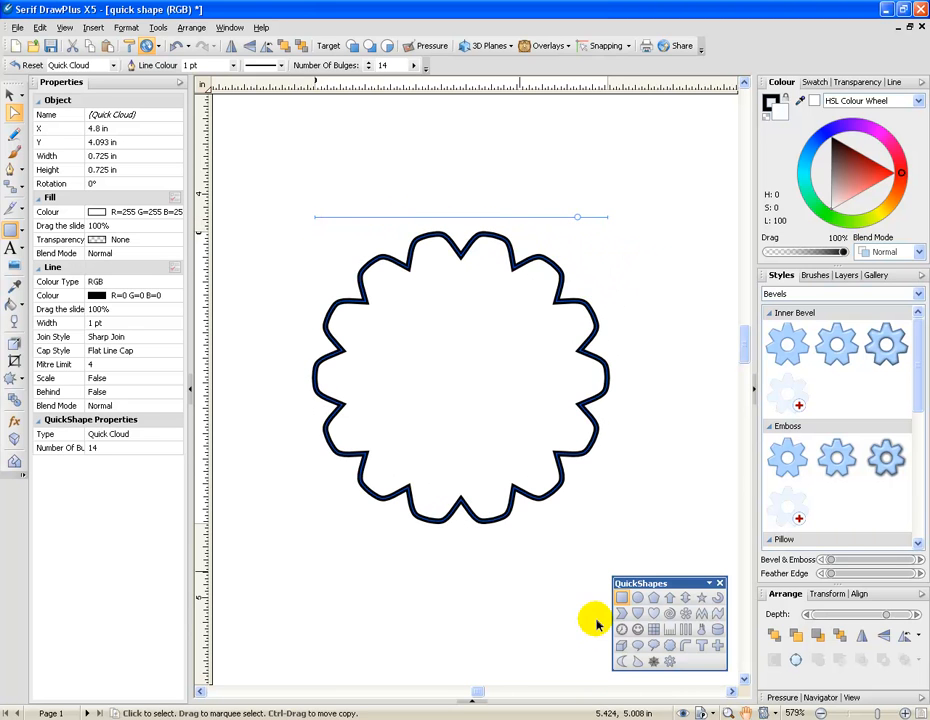
Set the corner shape below the cloud to 55% width and 67% height
{"action": "left_click", "coordinate": [747, 713]}
{"action": "left_click_drag", "start_coordinate": [517, 619], "coordinate": [504, 202]}
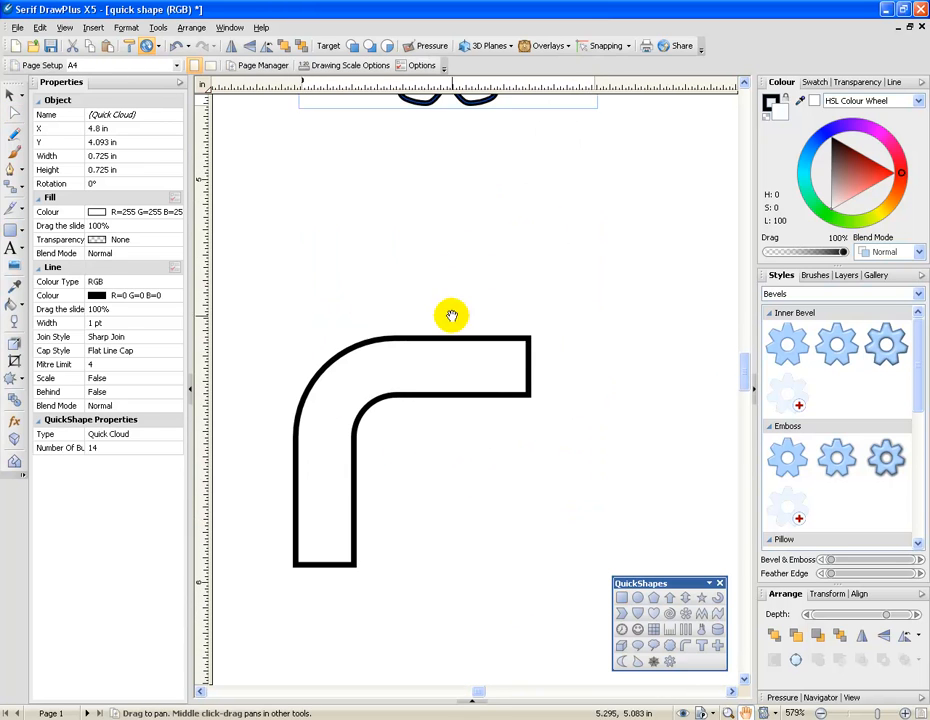
{"action": "left_click_drag", "start_coordinate": [401, 473], "coordinate": [455, 434]}
{"action": "left_click", "coordinate": [12, 110]}
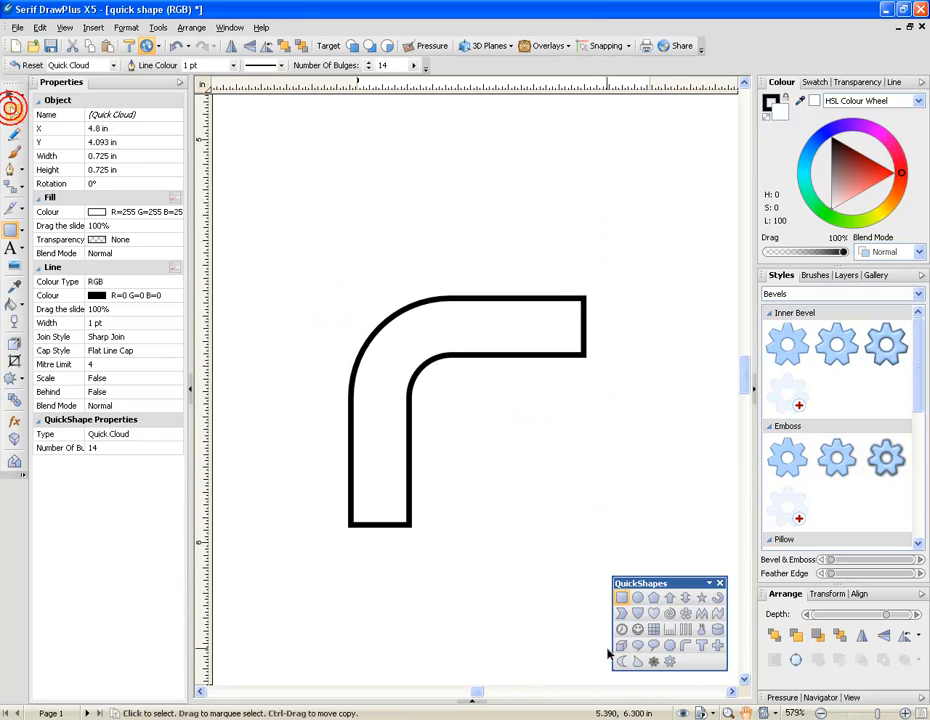
{"action": "left_click", "coordinate": [419, 368]}
{"action": "left_click_drag", "start_coordinate": [467, 287], "coordinate": [479, 314]}
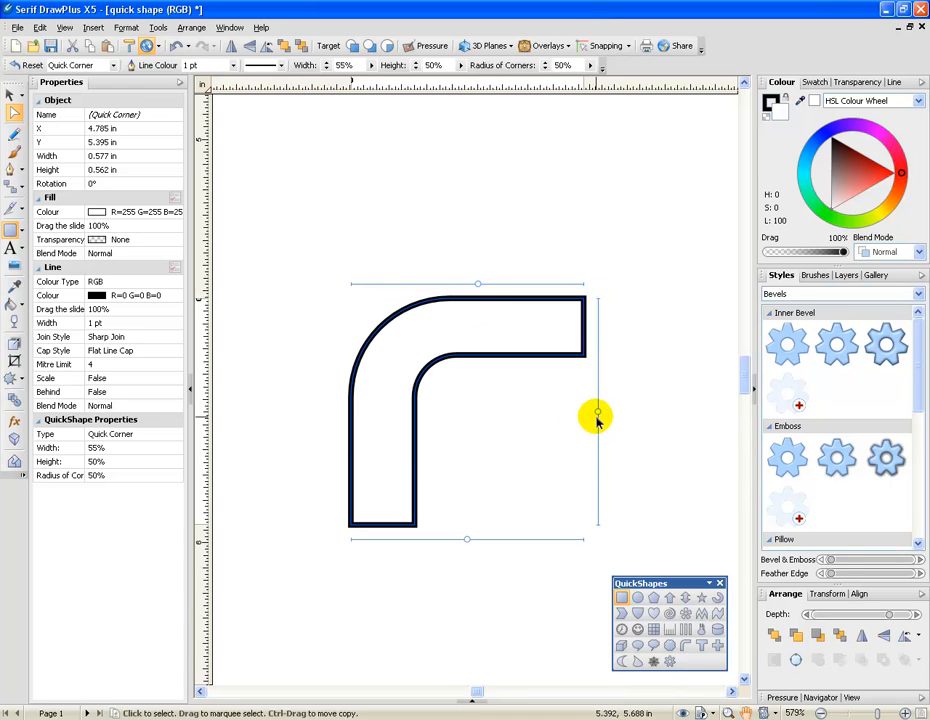
{"action": "left_click_drag", "start_coordinate": [597, 414], "coordinate": [597, 450]}
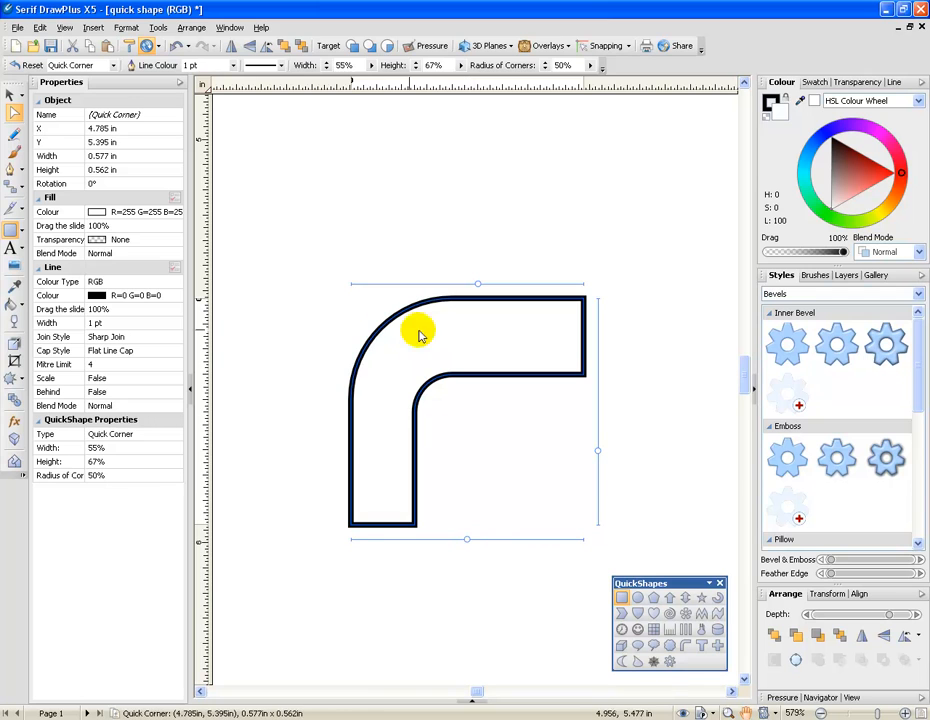
Try the corner shape with corner radii of 0% and 55%, ending with the radius of corners at 73%
{"action": "left_click_drag", "start_coordinate": [467, 542], "coordinate": [330, 530]}
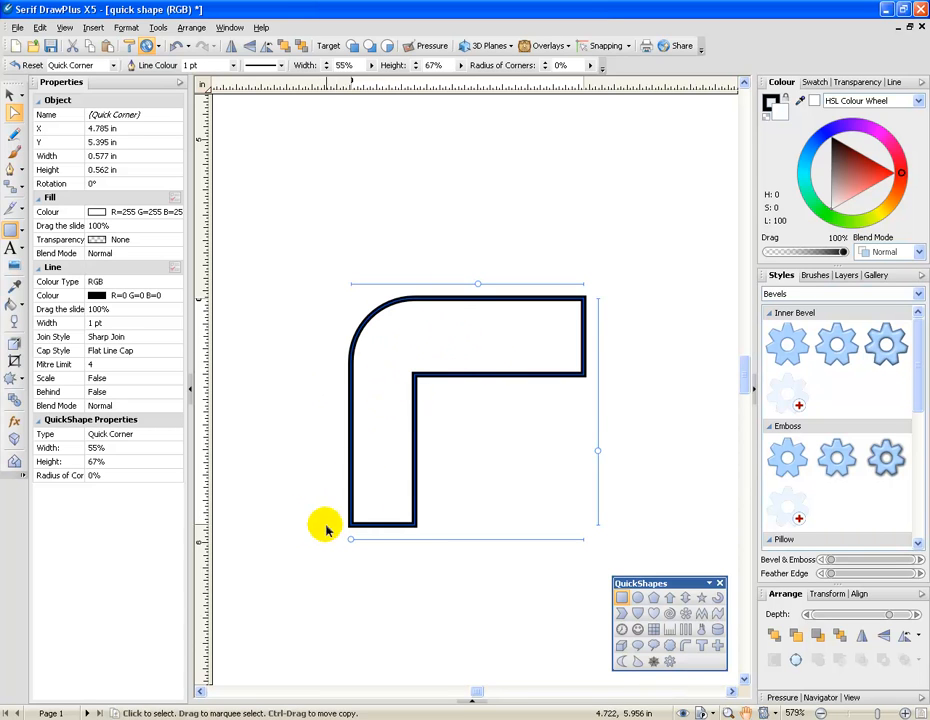
{"action": "left_click_drag", "start_coordinate": [351, 542], "coordinate": [479, 539]}
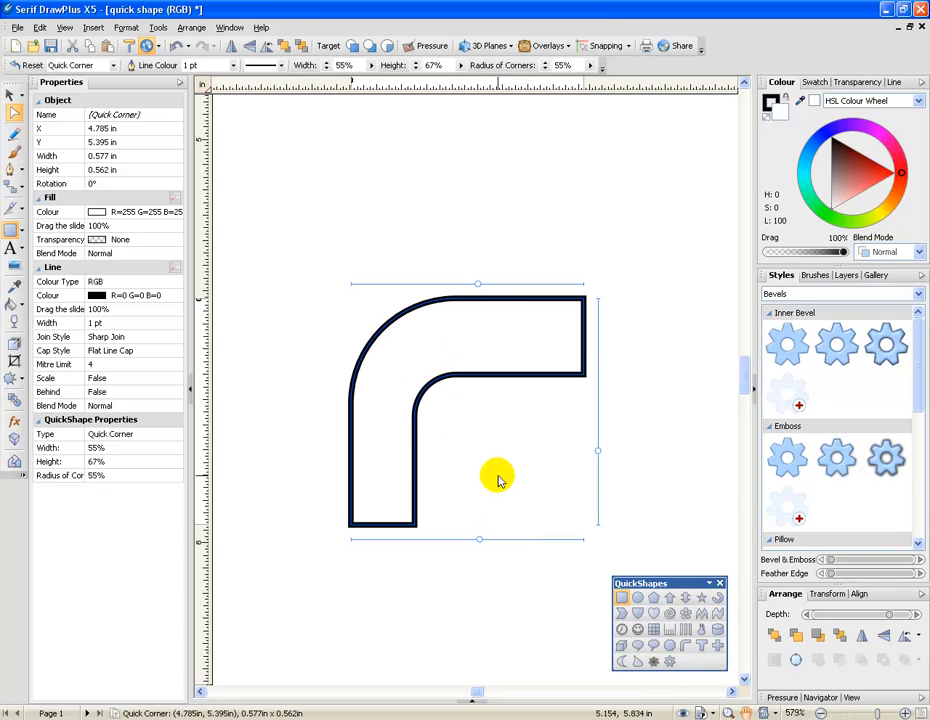
{"action": "left_click_drag", "start_coordinate": [479, 542], "coordinate": [519, 541]}
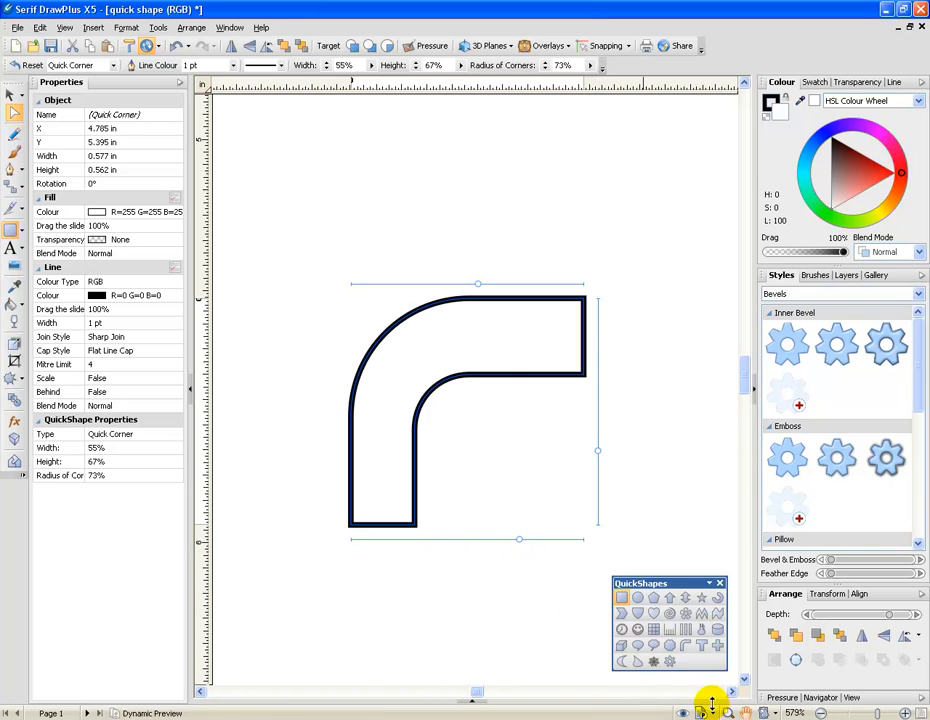
Set the tee shape below the corner shape to 13% width, 13% height and a 22% radius of corners
{"action": "left_click", "coordinate": [745, 712]}
{"action": "left_click_drag", "start_coordinate": [494, 625], "coordinate": [446, 182]}
{"action": "left_click_drag", "start_coordinate": [438, 374], "coordinate": [428, 241]}
{"action": "left_click", "coordinate": [14, 113]}
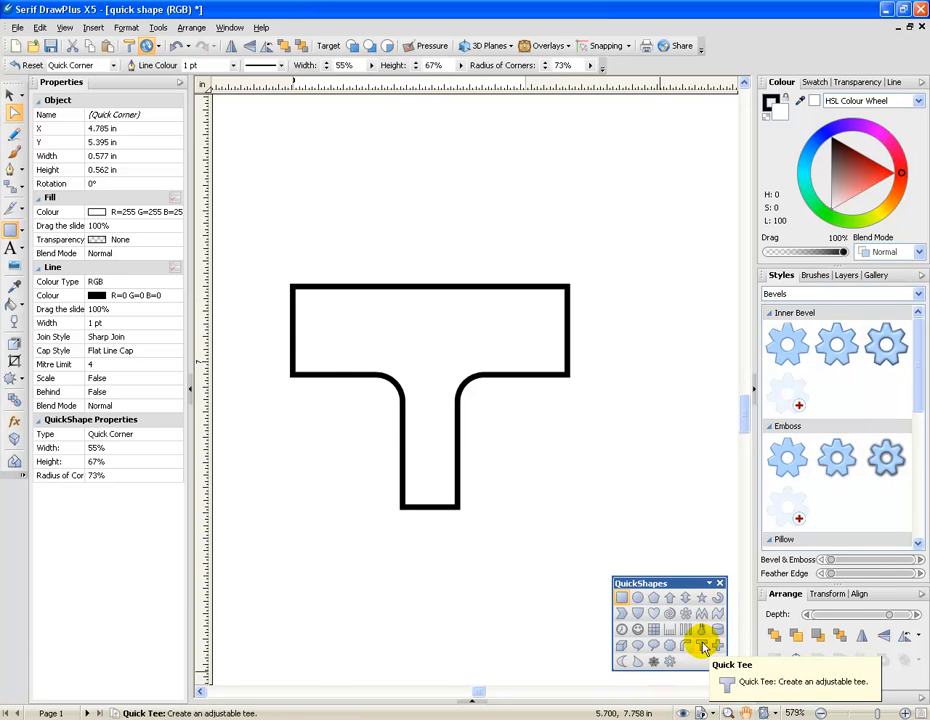
{"action": "left_click", "coordinate": [436, 350]}
{"action": "left_click_drag", "start_coordinate": [413, 274], "coordinate": [356, 298]}
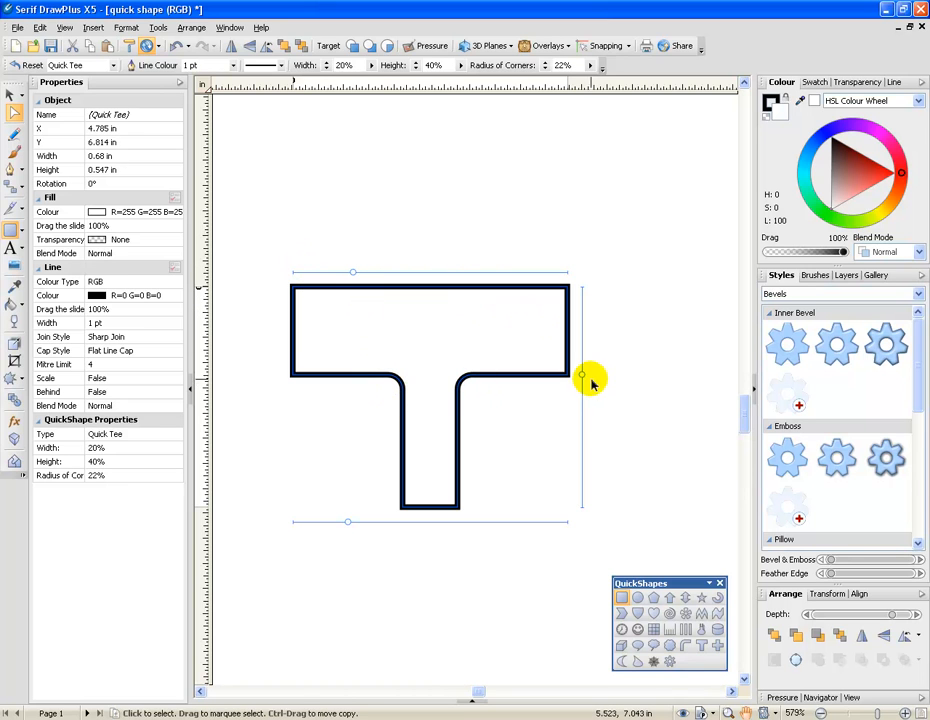
{"action": "left_click_drag", "start_coordinate": [581, 377], "coordinate": [585, 353]}
{"action": "left_click_drag", "start_coordinate": [583, 435], "coordinate": [583, 316]}
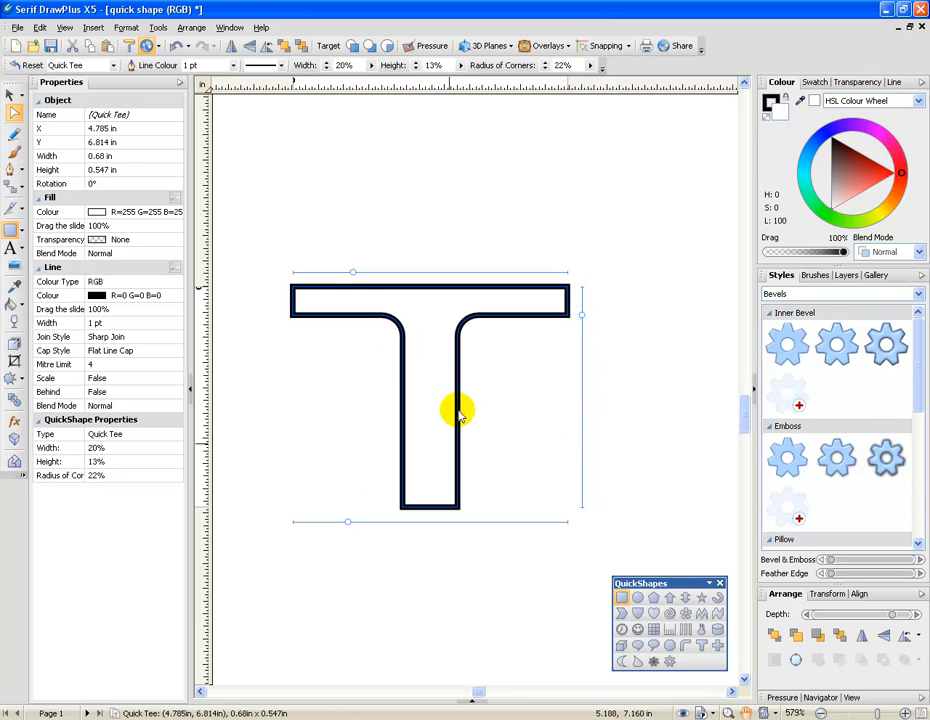
{"action": "mouse_move", "coordinate": [347, 521]}
{"action": "left_mouse_down"}
{"action": "mouse_move", "coordinate": [552, 521]}
{"action": "mouse_move", "coordinate": [297, 521]}
{"action": "mouse_move", "coordinate": [329, 521]}
{"action": "left_mouse_up"}
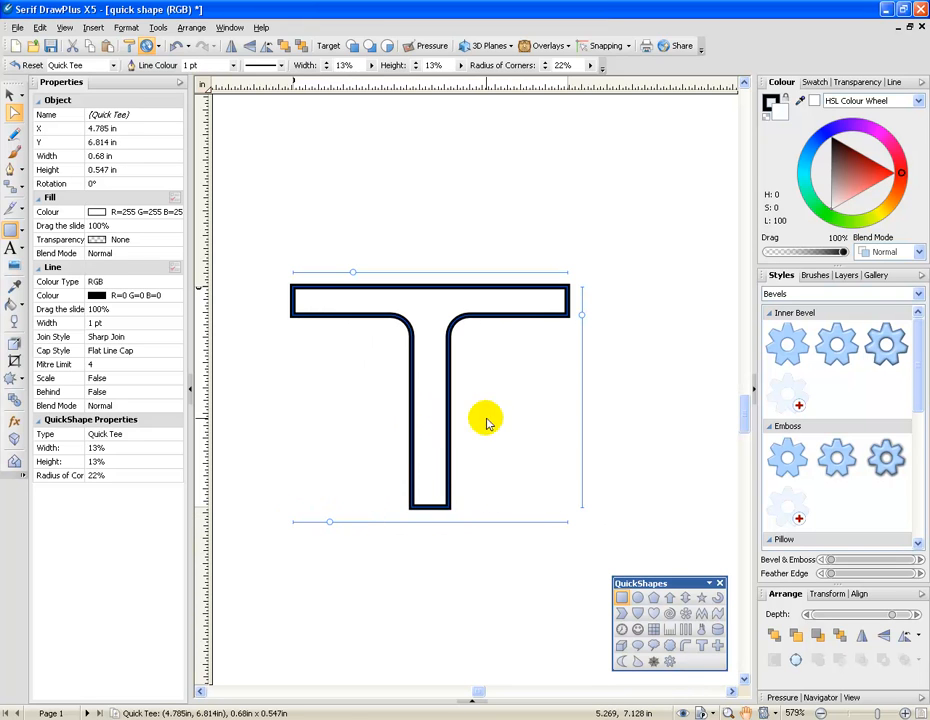
Set the cross shape below the tee to 59% width, 44% height and a 28% radius of corners
{"action": "left_click", "coordinate": [745, 712]}
{"action": "left_click_drag", "start_coordinate": [544, 641], "coordinate": [538, 110]}
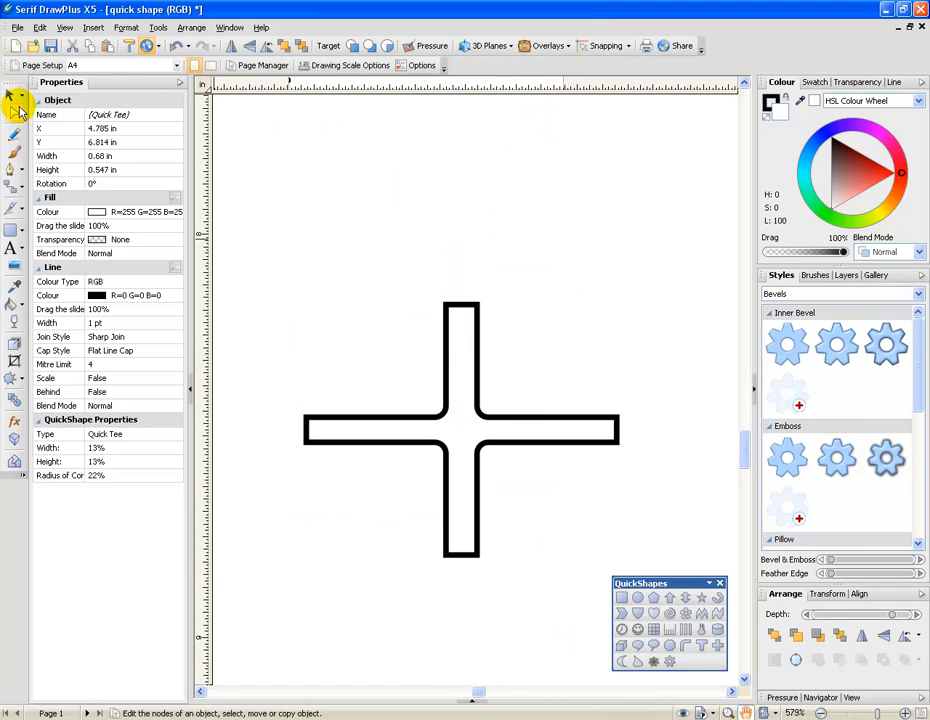
{"action": "left_click", "coordinate": [17, 101]}
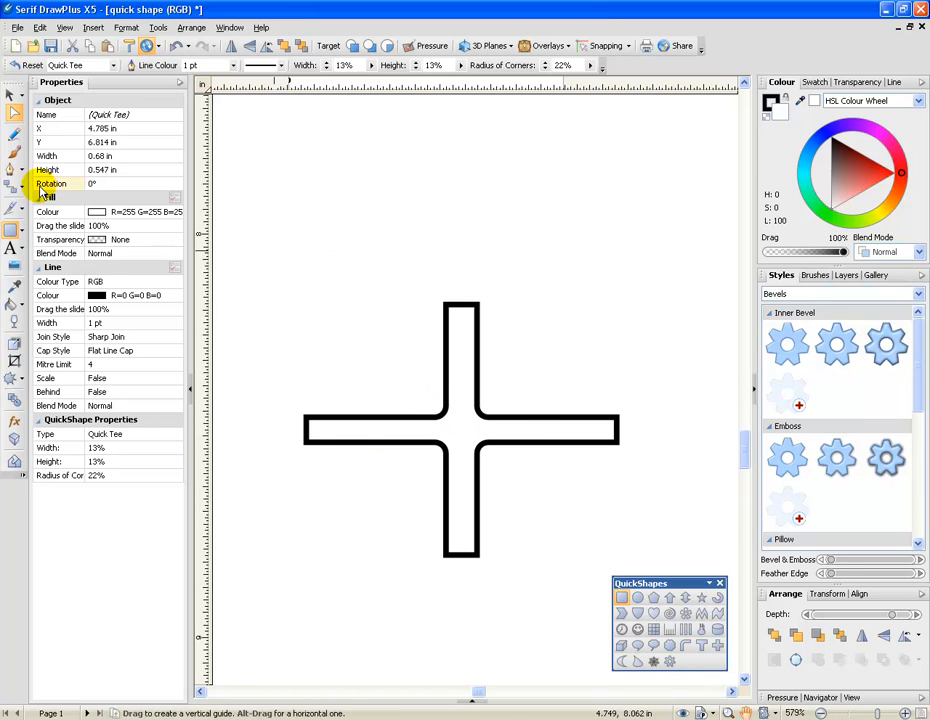
{"action": "left_click", "coordinate": [14, 110]}
{"action": "left_click", "coordinate": [467, 436]}
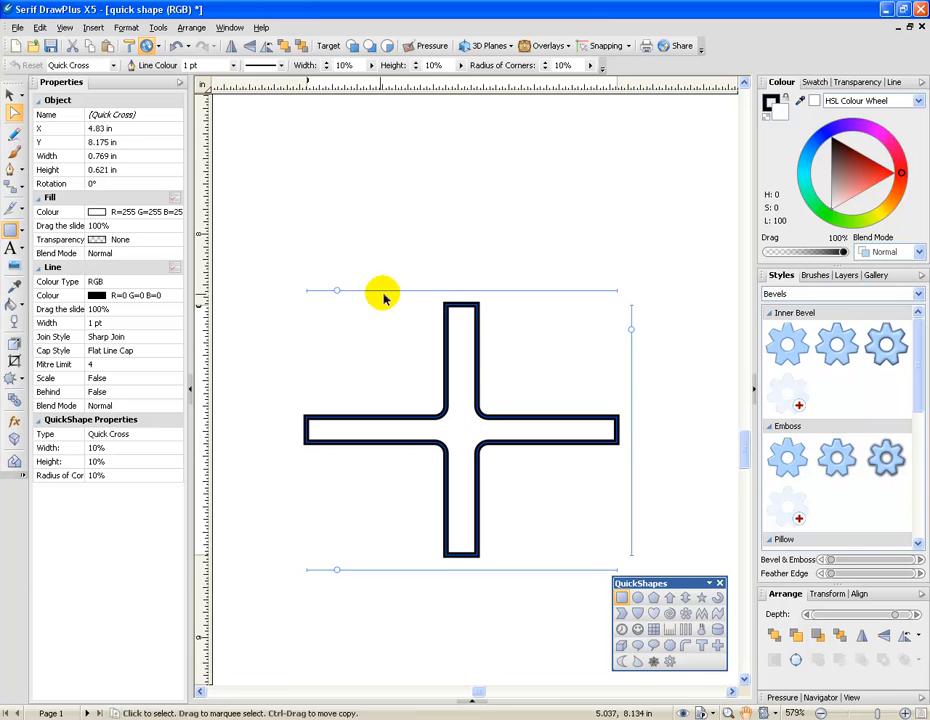
{"action": "left_click_drag", "start_coordinate": [338, 292], "coordinate": [392, 305]}
{"action": "left_click_drag", "start_coordinate": [629, 326], "coordinate": [633, 423]}
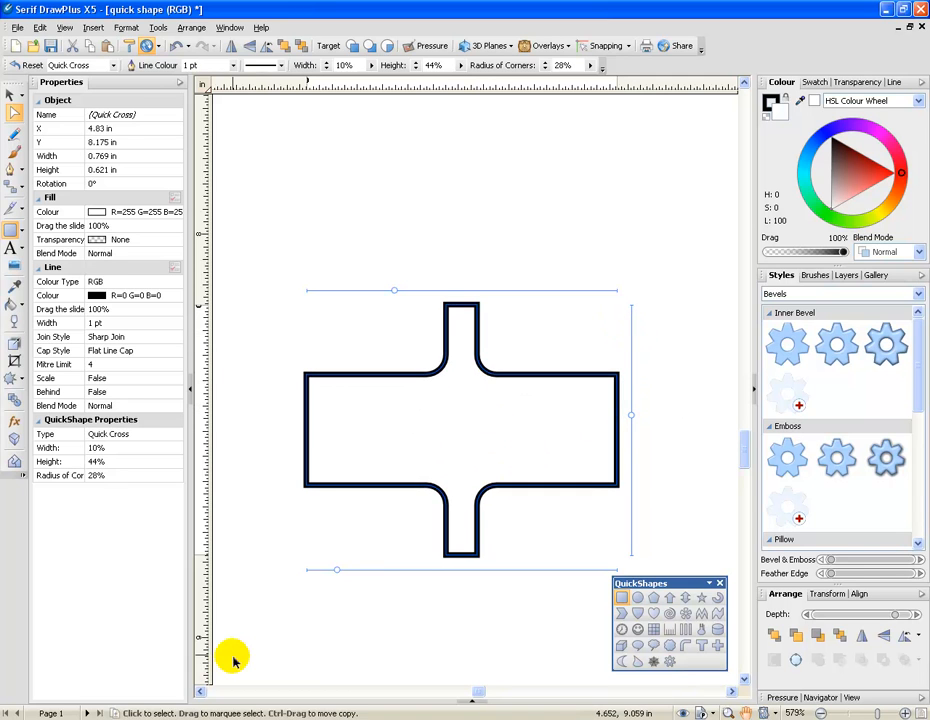
{"action": "left_click_drag", "start_coordinate": [338, 571], "coordinate": [490, 612]}
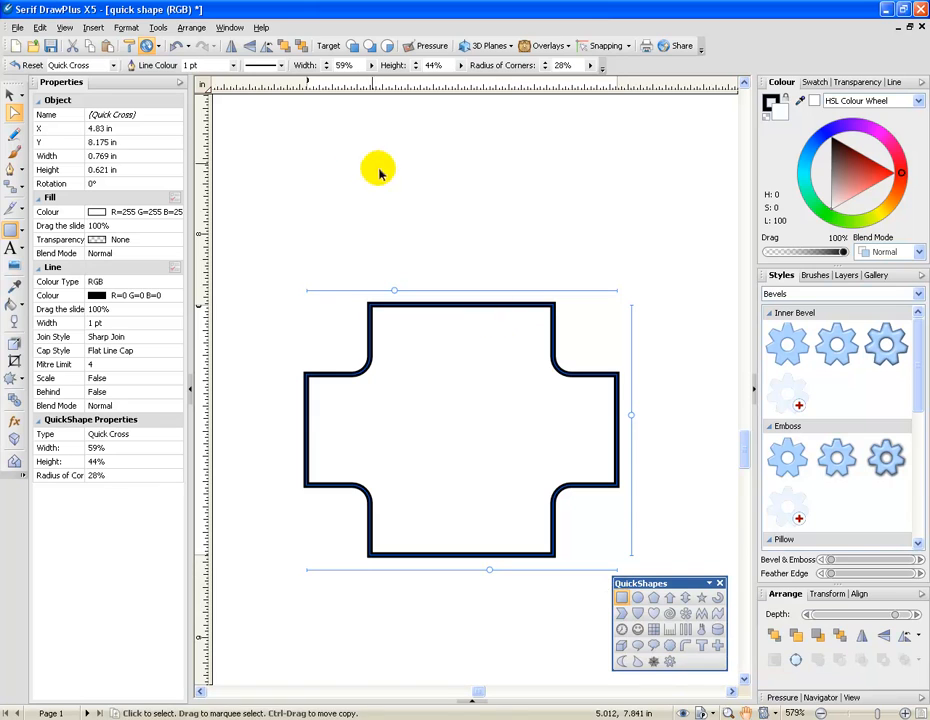
Round the corners of the square at the start of the first column to a 14% radius
{"action": "left_click", "coordinate": [920, 703]}
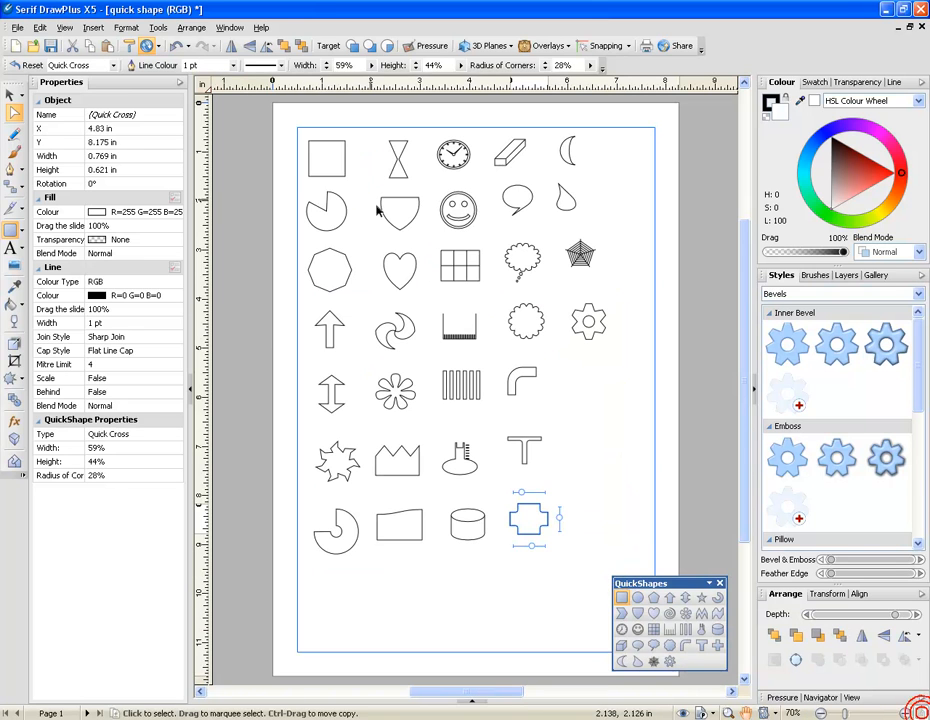
{"action": "left_click", "coordinate": [316, 168]}
{"action": "mouse_move", "coordinate": [297, 153]}
{"action": "left_mouse_down"}
{"action": "mouse_move", "coordinate": [301, 146]}
{"action": "mouse_move", "coordinate": [299, 173]}
{"action": "mouse_move", "coordinate": [302, 154]}
{"action": "left_mouse_up"}
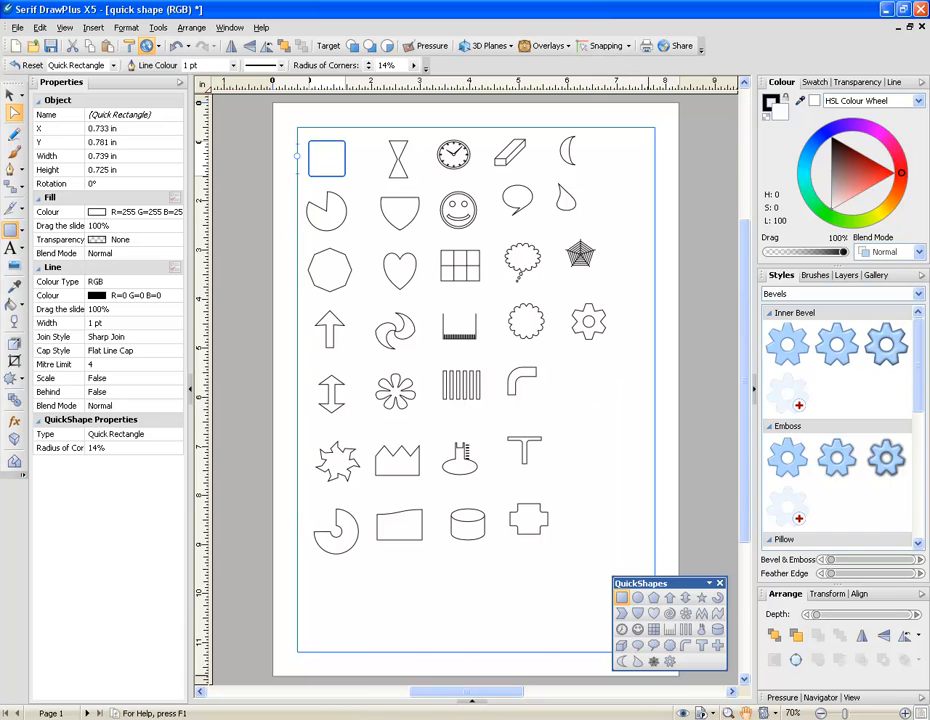
Try a moon phase of 219 on the crescent heading the fifth column, ending with the phase at 532
{"action": "left_click", "coordinate": [728, 713]}
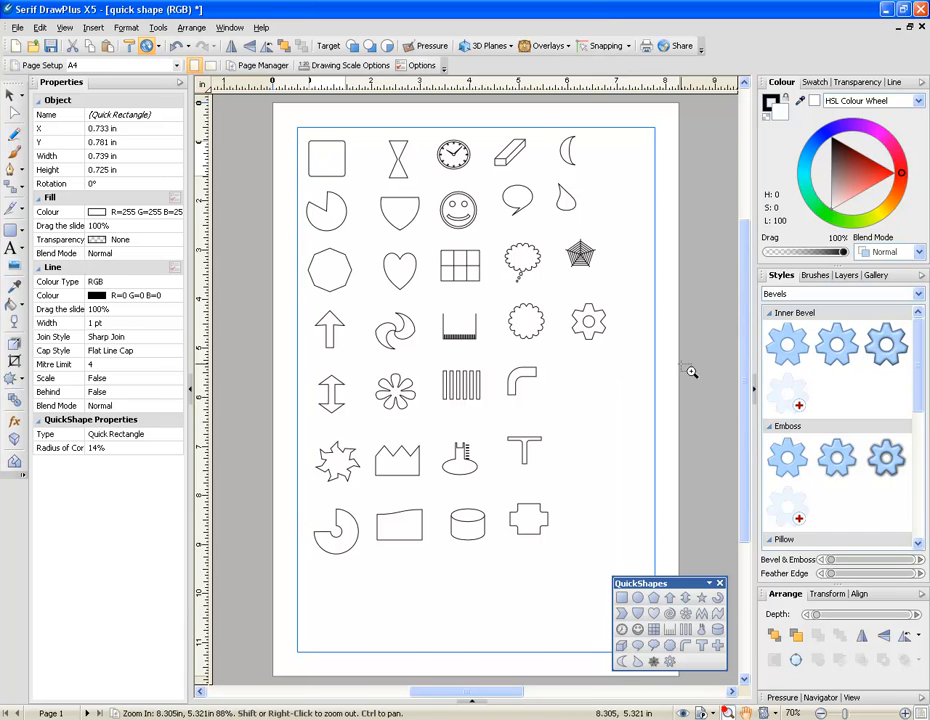
{"action": "left_click_drag", "start_coordinate": [541, 140], "coordinate": [596, 183]}
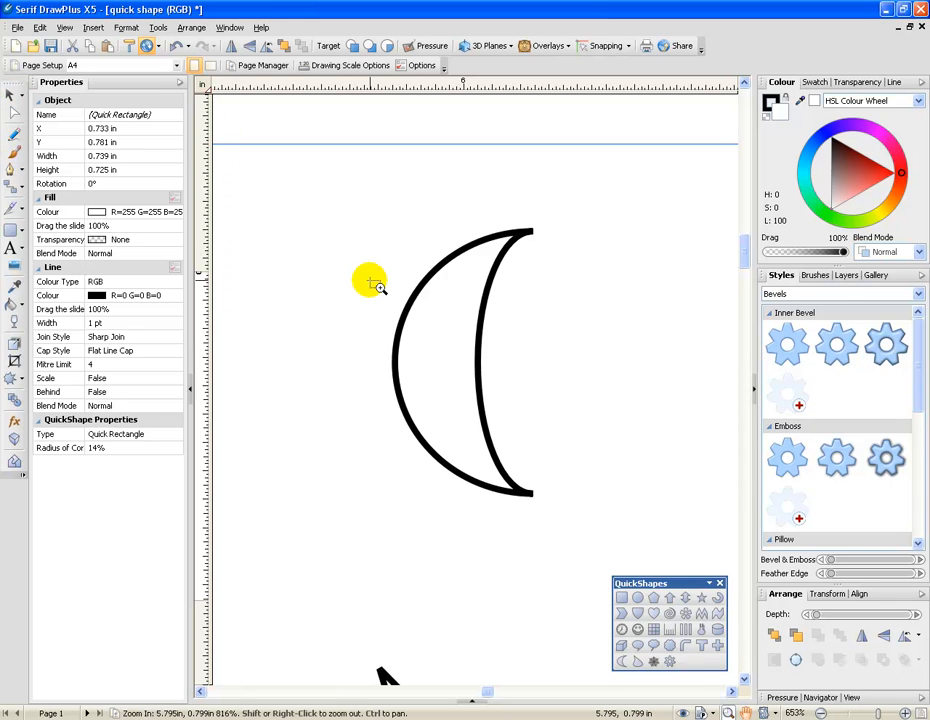
{"action": "left_click", "coordinate": [12, 114]}
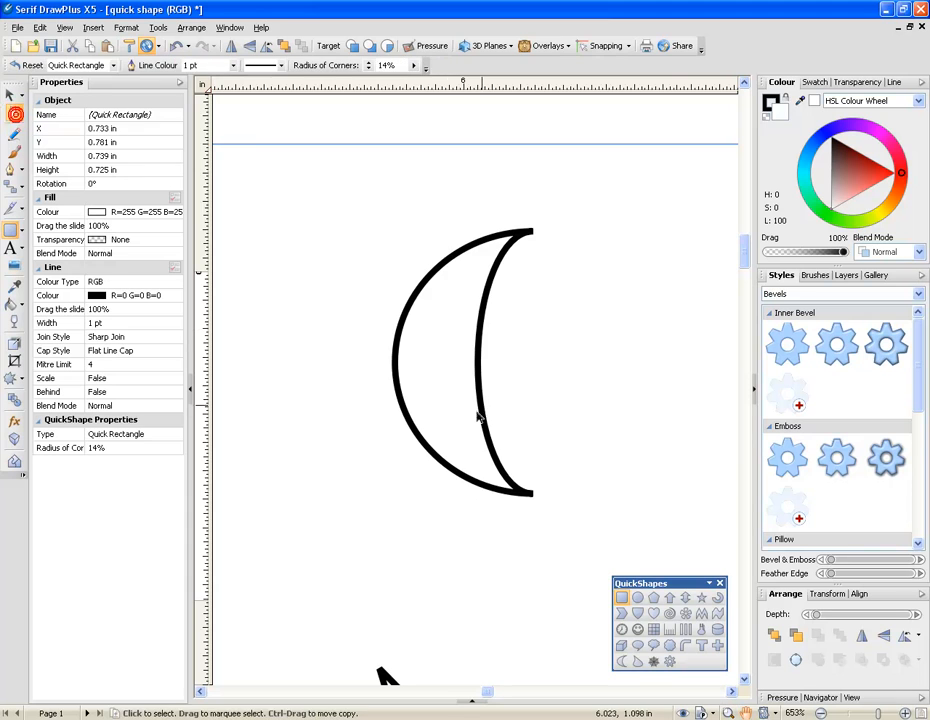
{"action": "left_click", "coordinate": [455, 376]}
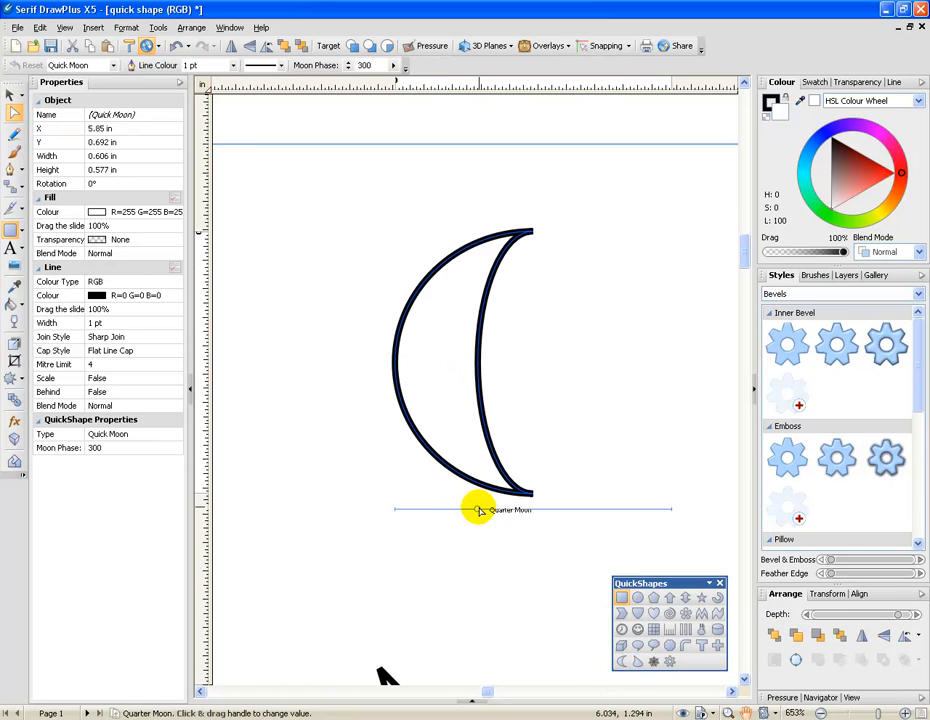
{"action": "left_click_drag", "start_coordinate": [477, 512], "coordinate": [455, 525]}
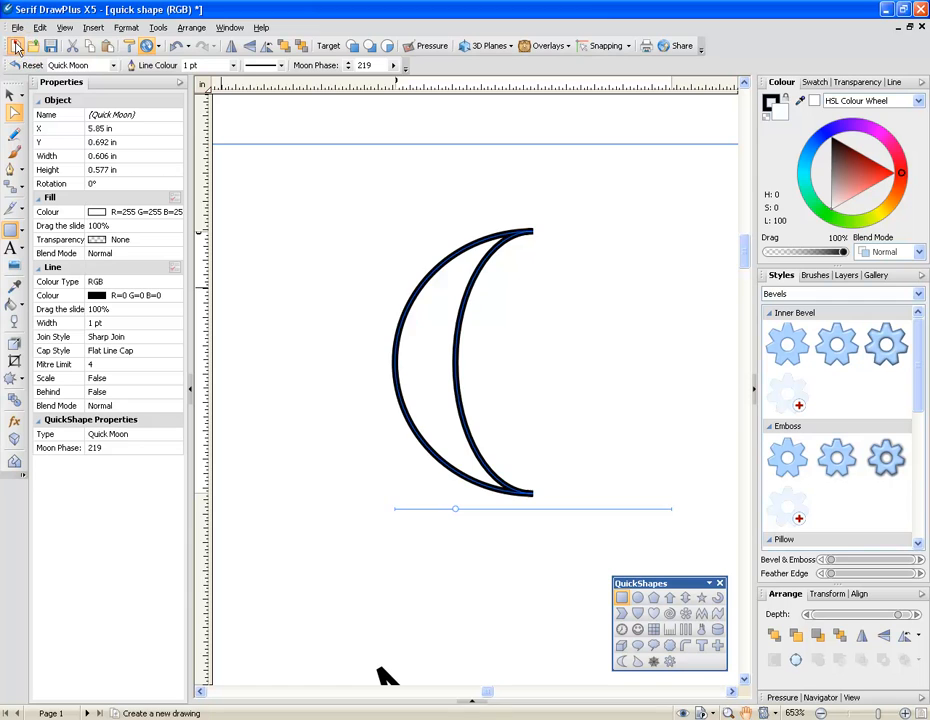
{"action": "left_click", "coordinate": [16, 47]}
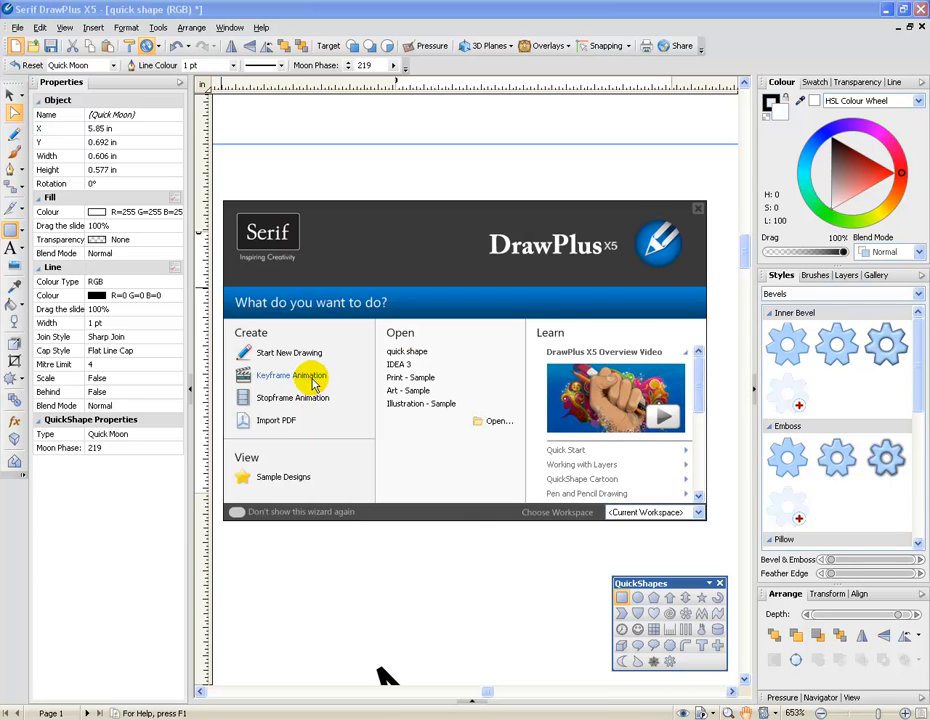
{"action": "left_click", "coordinate": [697, 213]}
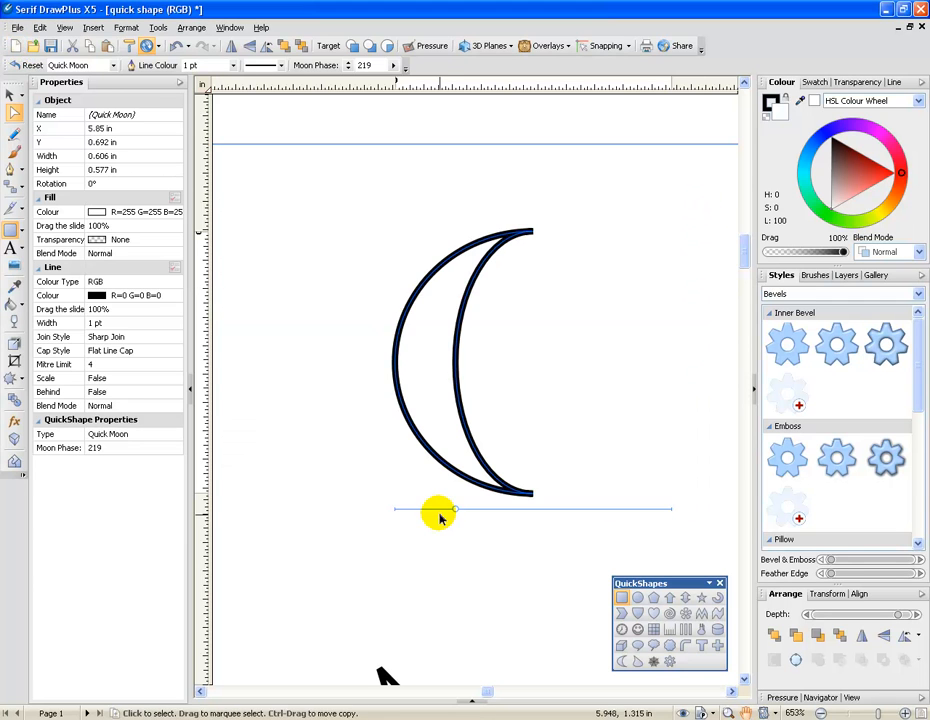
{"action": "left_click_drag", "start_coordinate": [455, 512], "coordinate": [543, 526]}
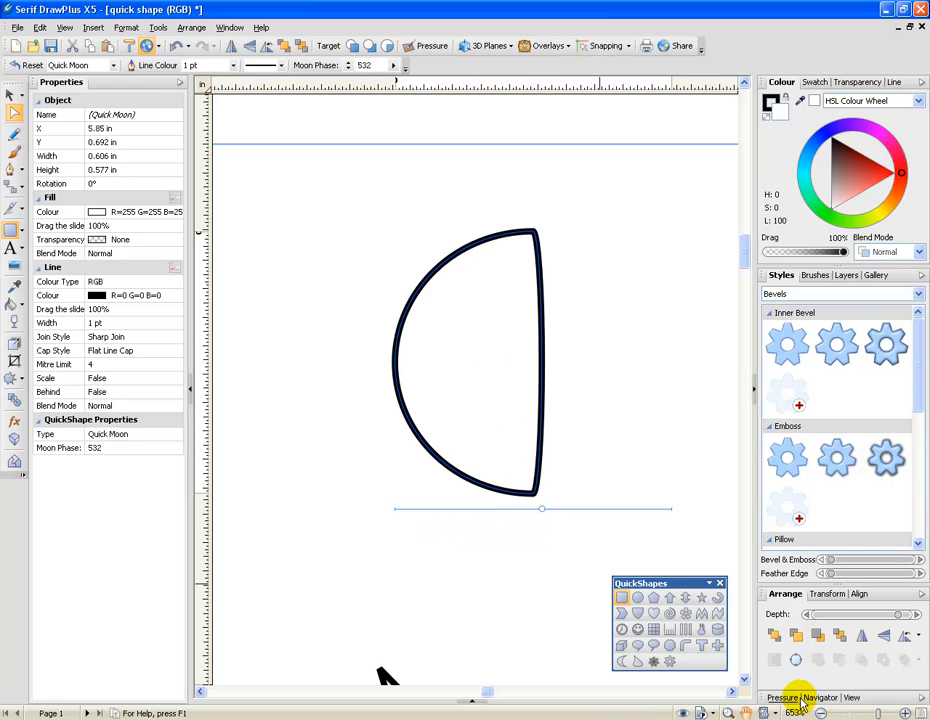
Set the tail position of the teardrop below the moon to 21%
{"action": "left_click", "coordinate": [745, 712]}
{"action": "left_click_drag", "start_coordinate": [540, 645], "coordinate": [531, 203]}
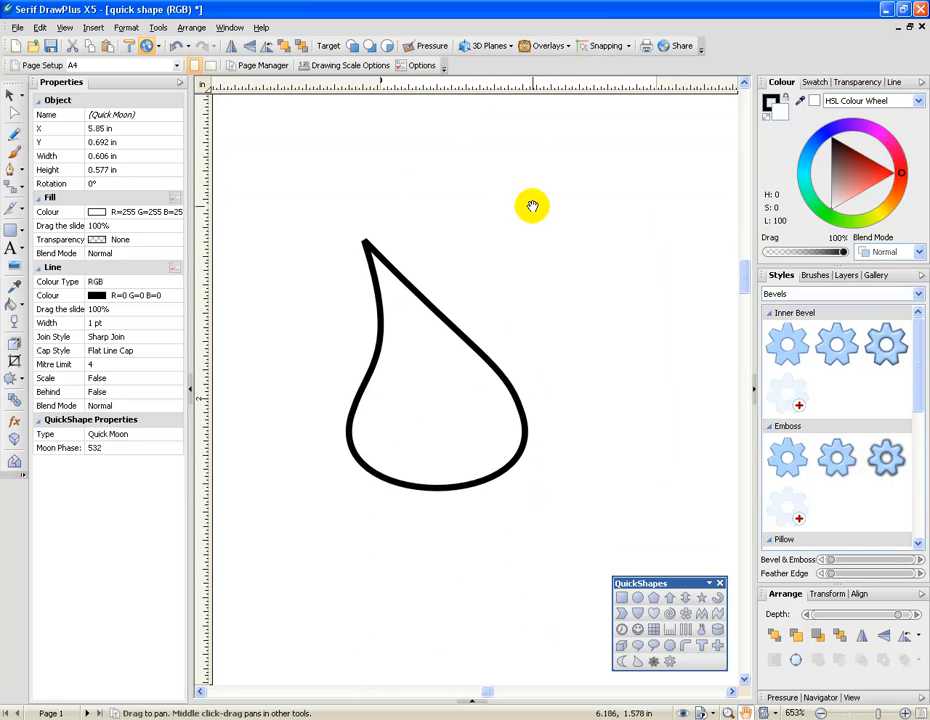
{"action": "left_click", "coordinate": [12, 112]}
{"action": "left_click", "coordinate": [410, 357]}
{"action": "left_click_drag", "start_coordinate": [363, 233], "coordinate": [382, 237]}
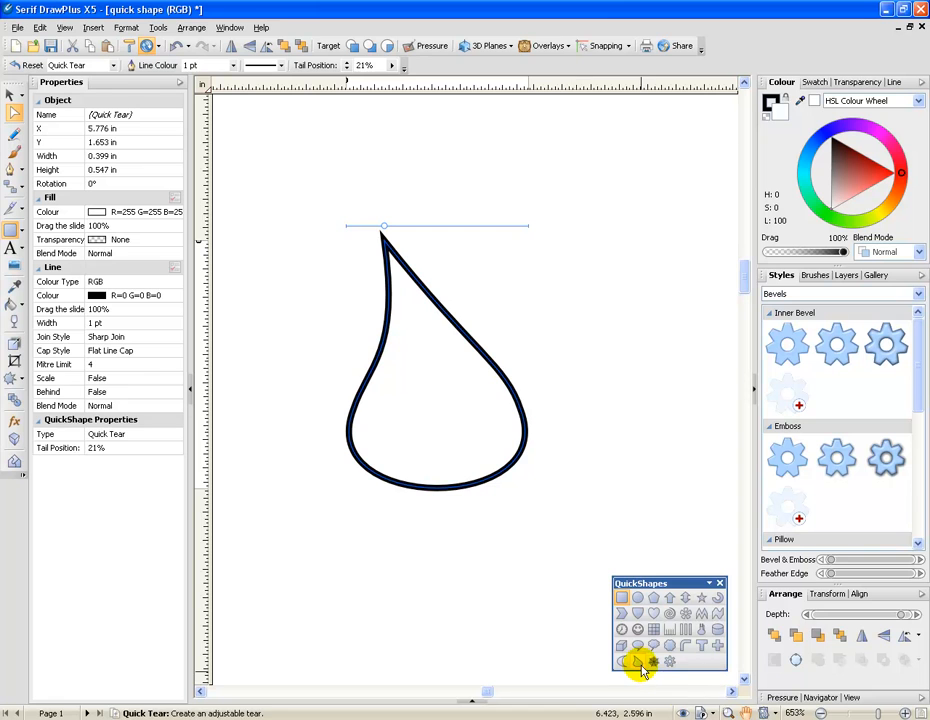
Set the web below the teardrop to 9 sides, 3 rings and a start angle of 105.49°
{"action": "left_click", "coordinate": [745, 713]}
{"action": "left_click_drag", "start_coordinate": [512, 636], "coordinate": [420, 167]}
{"action": "left_click", "coordinate": [10, 93]}
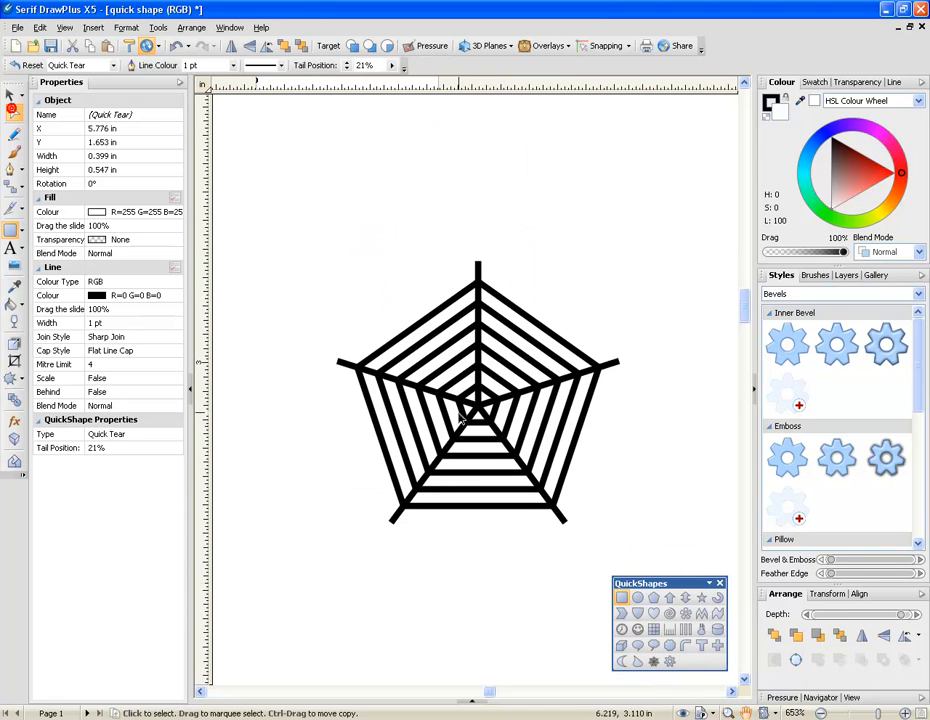
{"action": "left_click", "coordinate": [452, 420]}
{"action": "left_click_drag", "start_coordinate": [493, 248], "coordinate": [411, 246]}
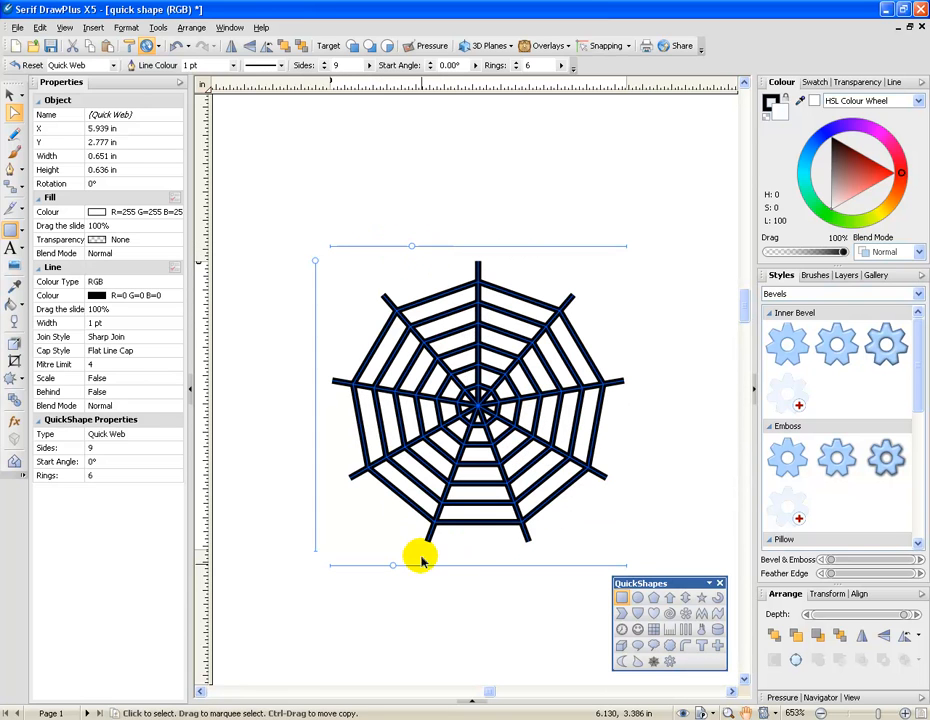
{"action": "left_click_drag", "start_coordinate": [396, 568], "coordinate": [362, 565]}
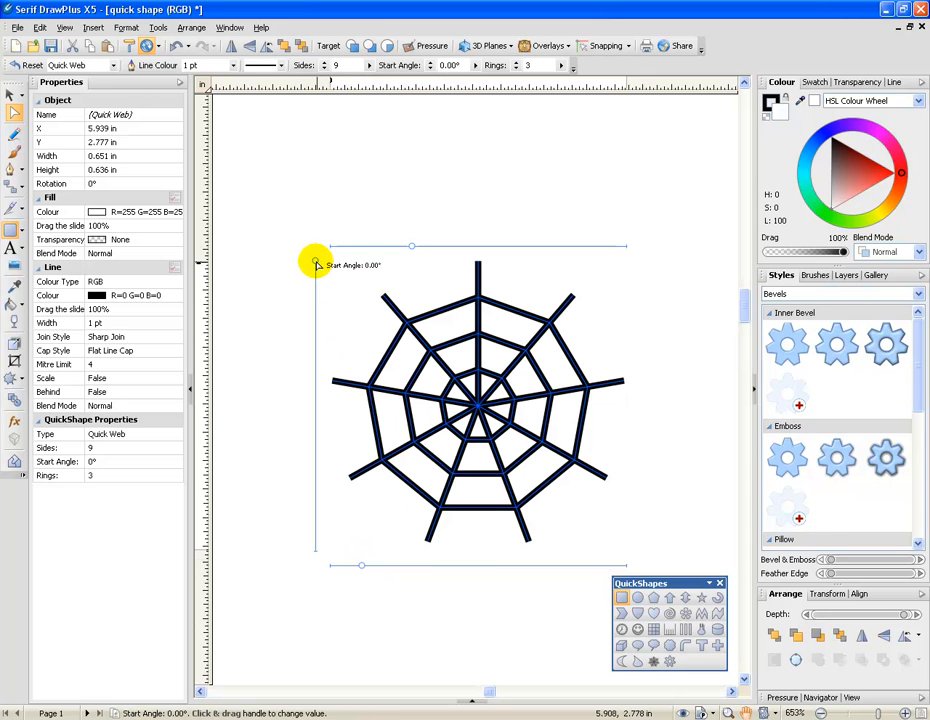
{"action": "left_click_drag", "start_coordinate": [315, 262], "coordinate": [316, 346]}
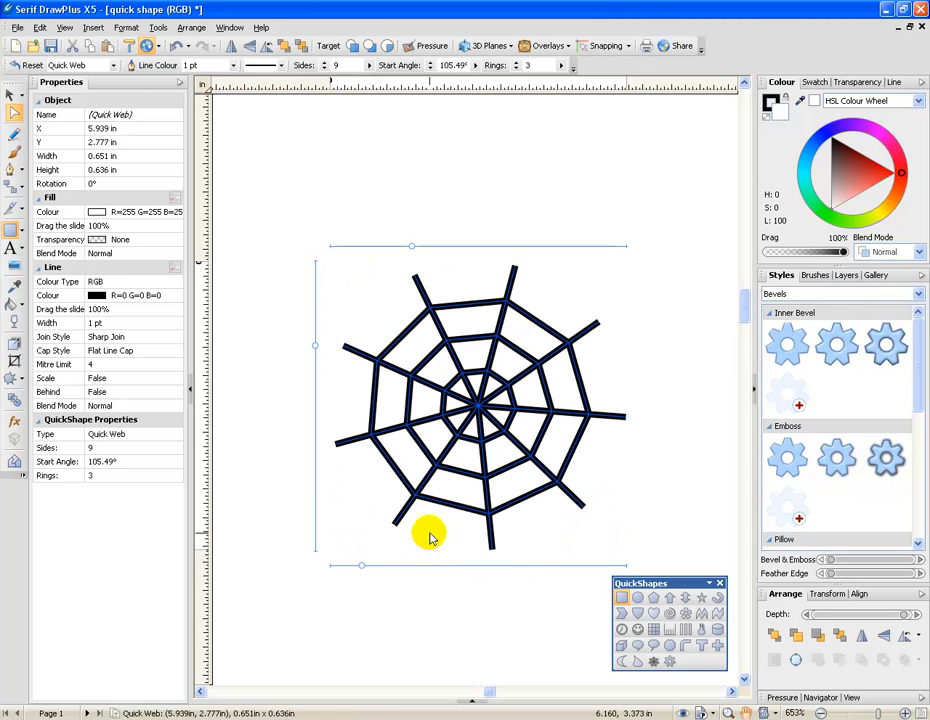
Increase the cog below the web to 10 points
{"action": "left_click", "coordinate": [747, 713]}
{"action": "left_click_drag", "start_coordinate": [461, 600], "coordinate": [424, 168]}
{"action": "left_click_drag", "start_coordinate": [522, 489], "coordinate": [461, 269]}
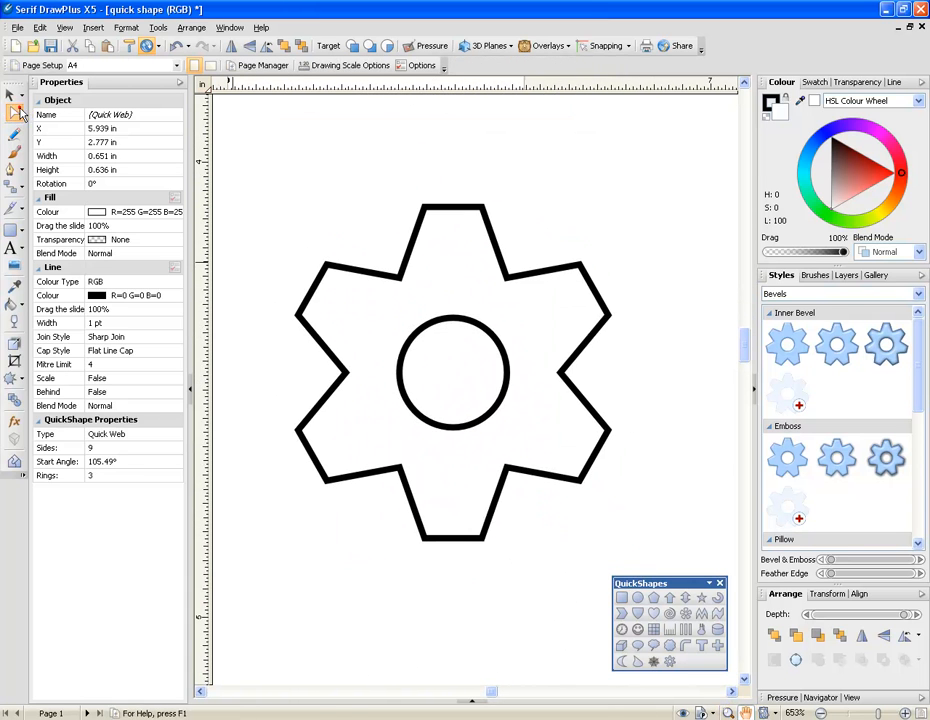
{"action": "left_click", "coordinate": [17, 105]}
{"action": "left_click", "coordinate": [408, 340]}
{"action": "left_click_drag", "start_coordinate": [321, 191], "coordinate": [364, 190]}
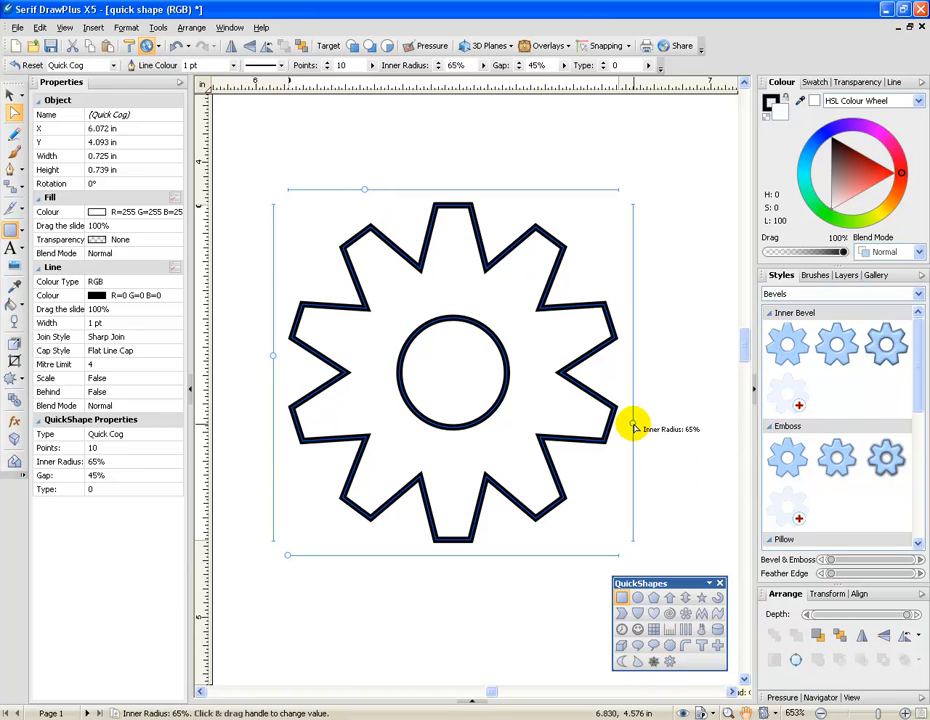
Try the cog's inner radius and type, ending at 65% and 0, and set its gap to 32%
{"action": "mouse_move", "coordinate": [634, 428]}
{"action": "left_mouse_down"}
{"action": "mouse_move", "coordinate": [635, 317]}
{"action": "mouse_move", "coordinate": [649, 468]}
{"action": "mouse_move", "coordinate": [649, 429]}
{"action": "left_mouse_up"}
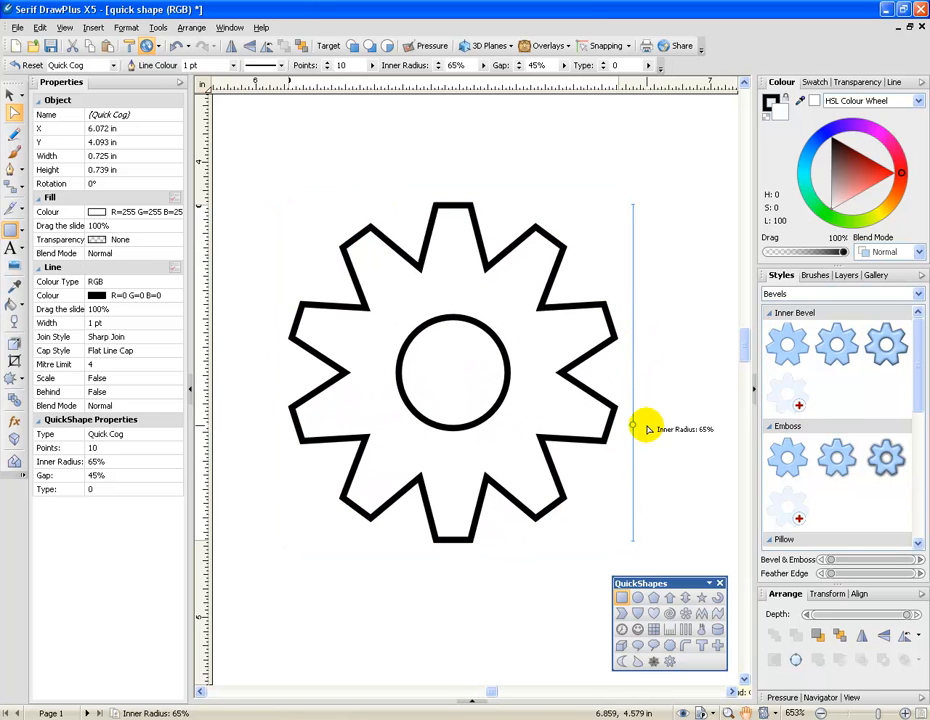
{"action": "left_click_drag", "start_coordinate": [290, 556], "coordinate": [280, 581]}
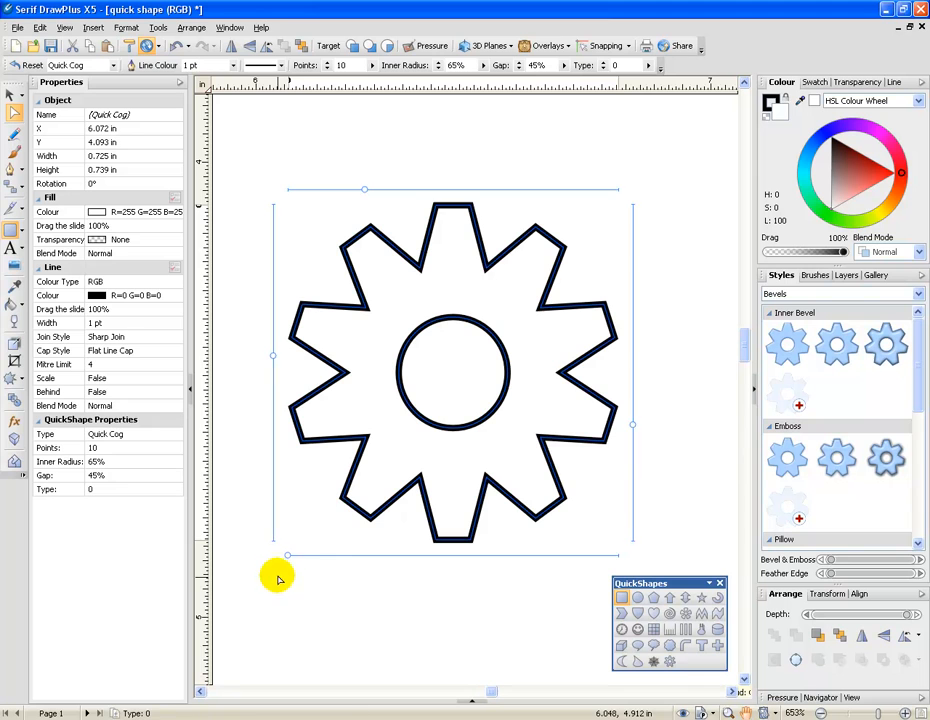
{"action": "left_click_drag", "start_coordinate": [275, 358], "coordinate": [288, 309]}
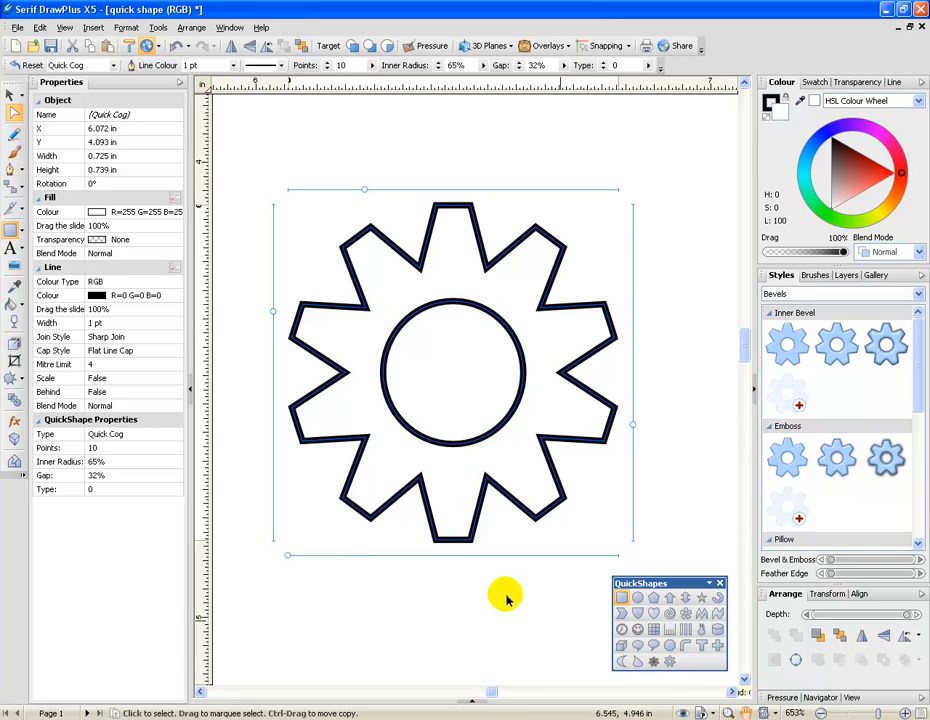
Show the whole page, close the floating QuickShapes palette and deselect the cog
{"action": "left_click", "coordinate": [921, 710]}
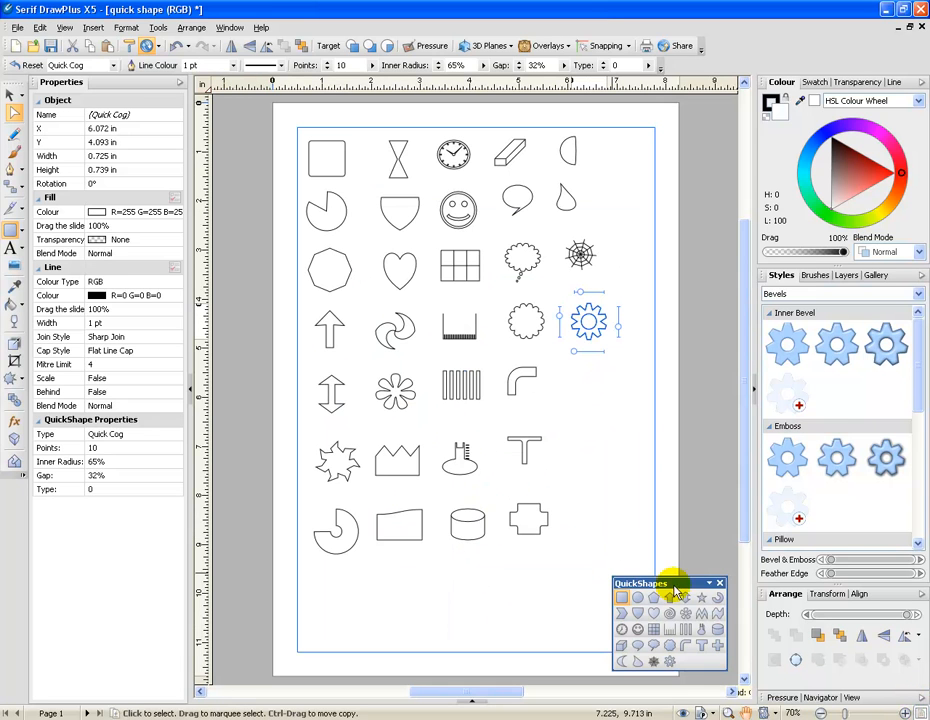
{"action": "left_click", "coordinate": [719, 584]}
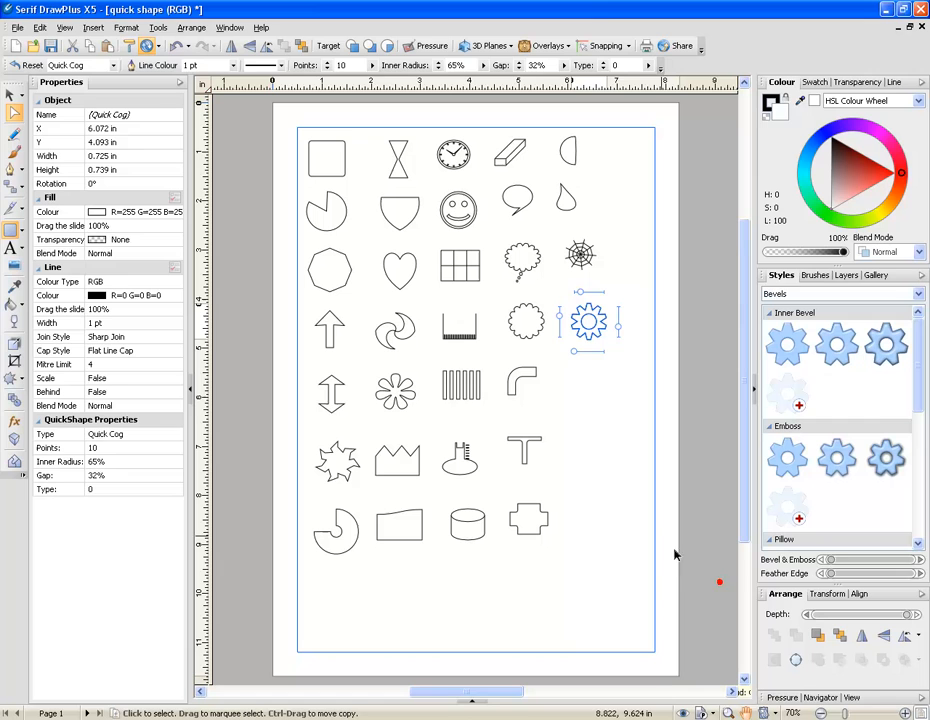
{"action": "left_click", "coordinate": [620, 479]}
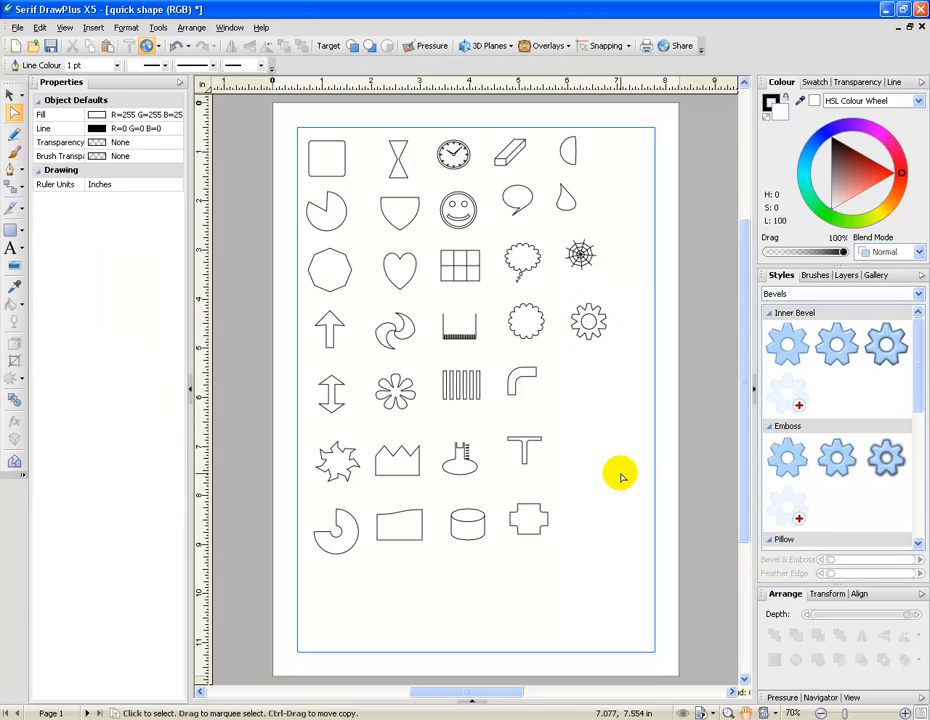